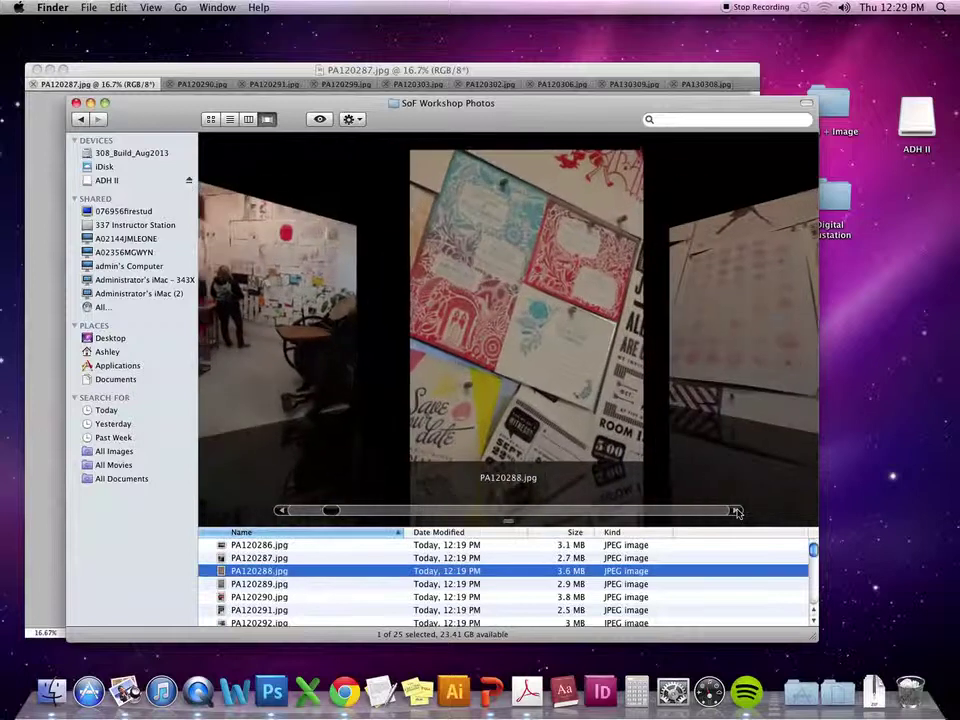
# Browse the early SoF Workshop Photos between PA120288.jpg and PA120293.jpg, returning to the plaid card photo PA120290.jpg.
pyautogui.click(738, 512)
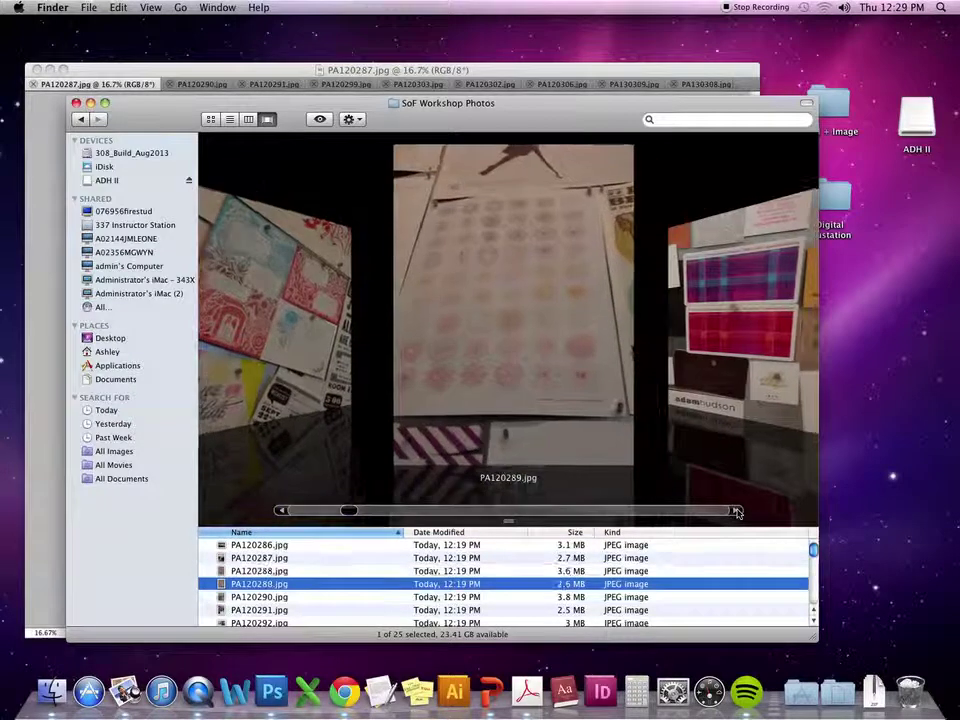
pyautogui.click(738, 512)
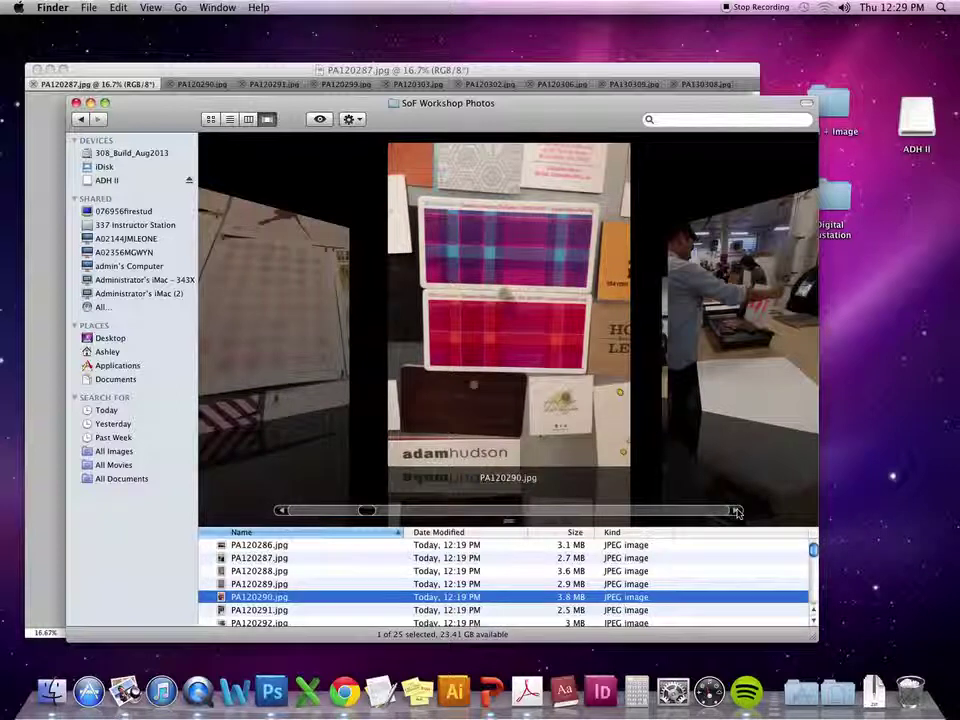
pyautogui.click(736, 511)
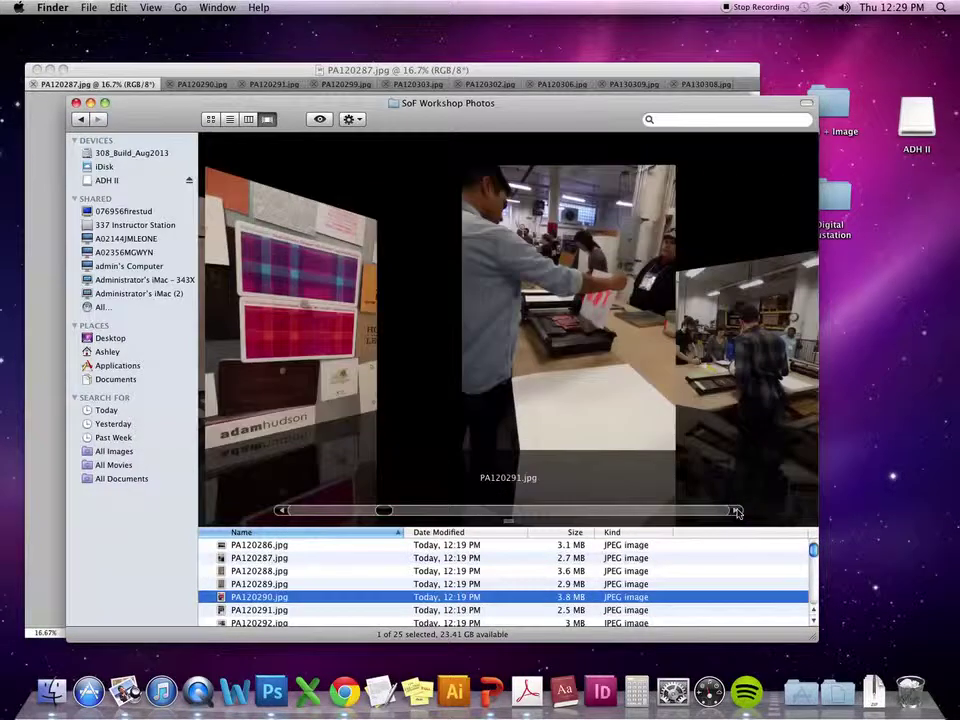
pyautogui.click(736, 511)
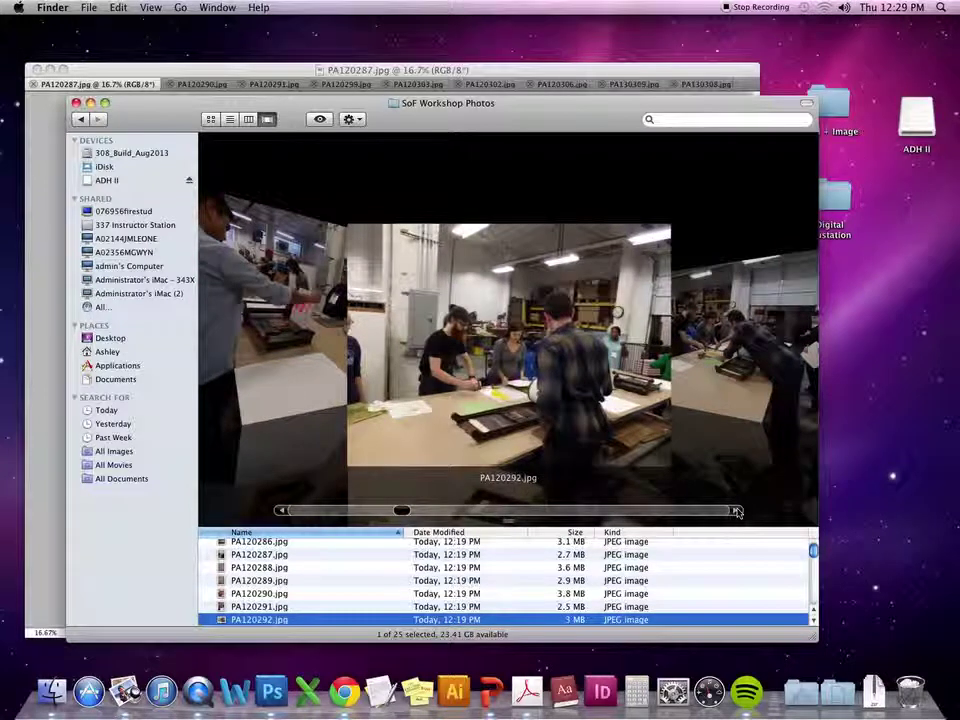
pyautogui.click(736, 511)
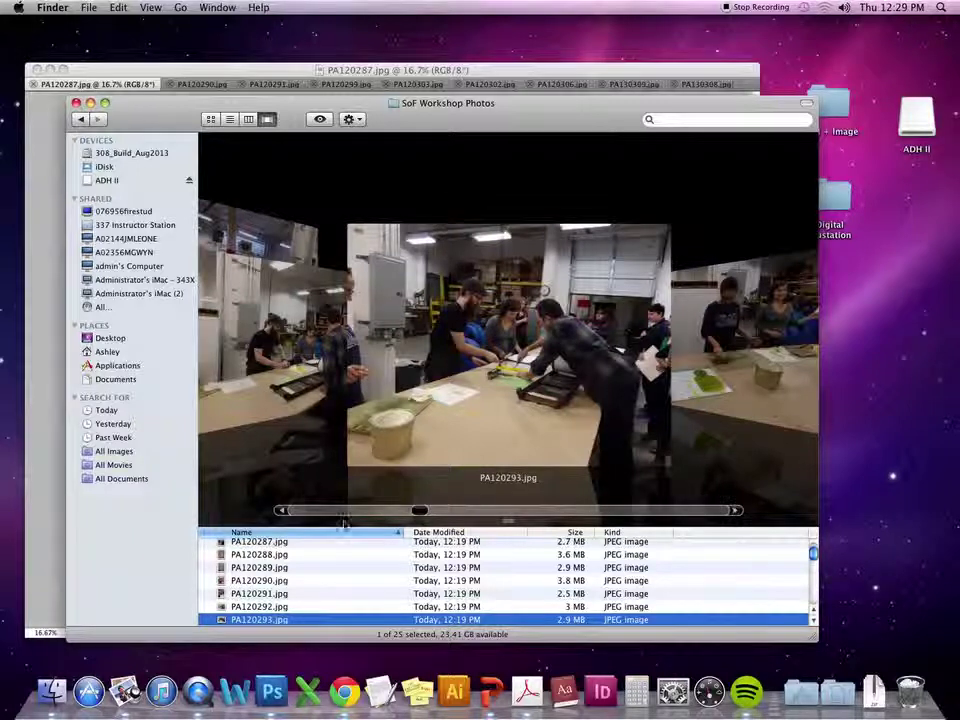
pyautogui.click(283, 512)
pyautogui.click(283, 512)
pyautogui.click(283, 512)
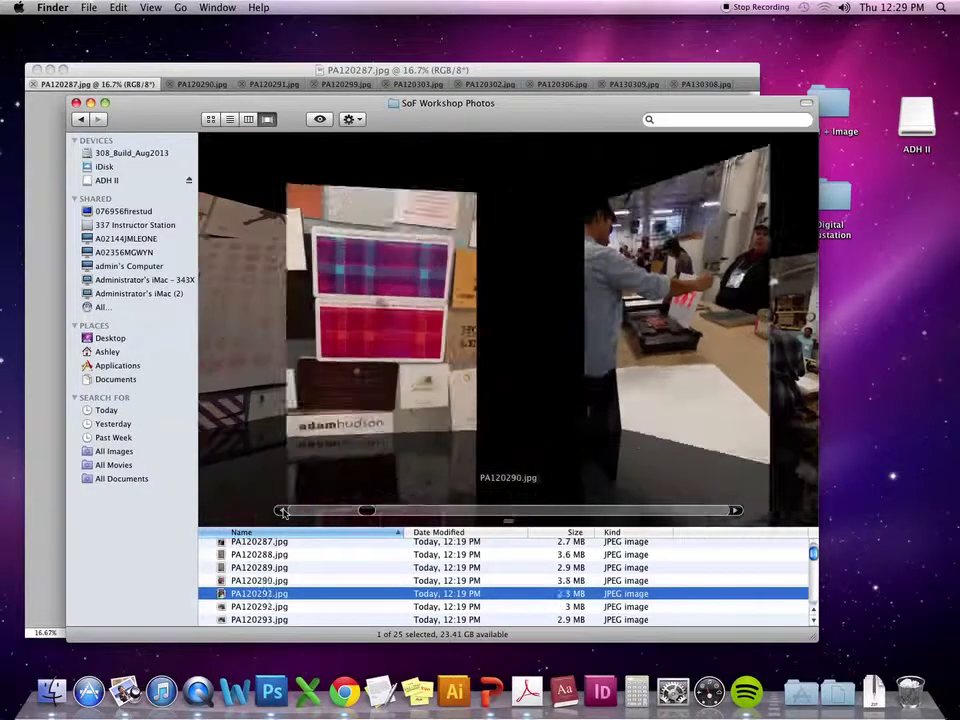
pyautogui.click(283, 512)
pyautogui.click(283, 512)
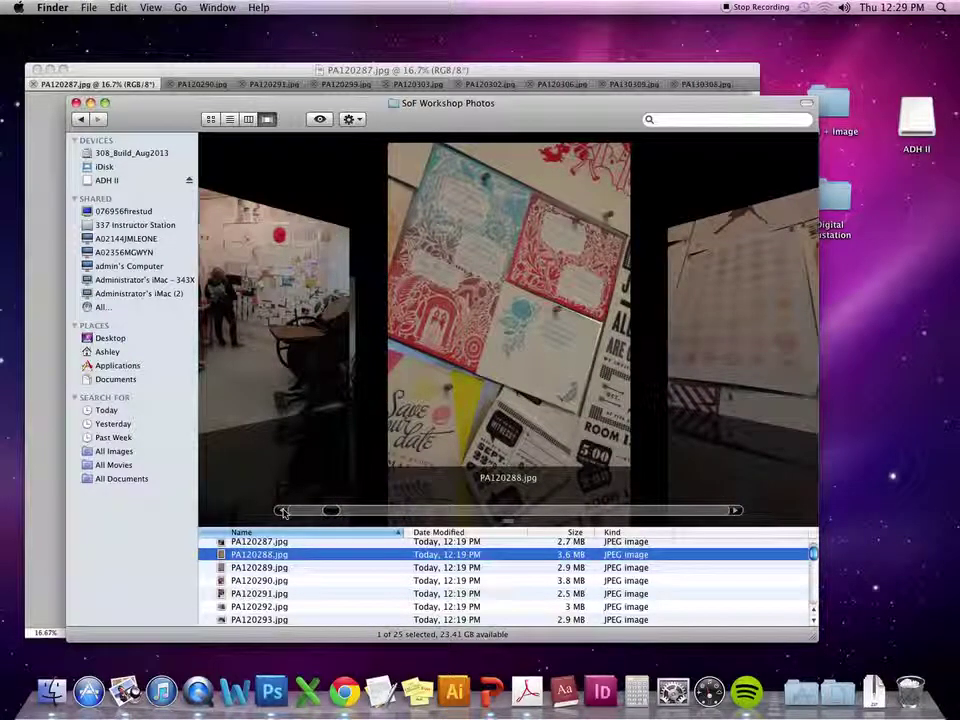
pyautogui.click(737, 511)
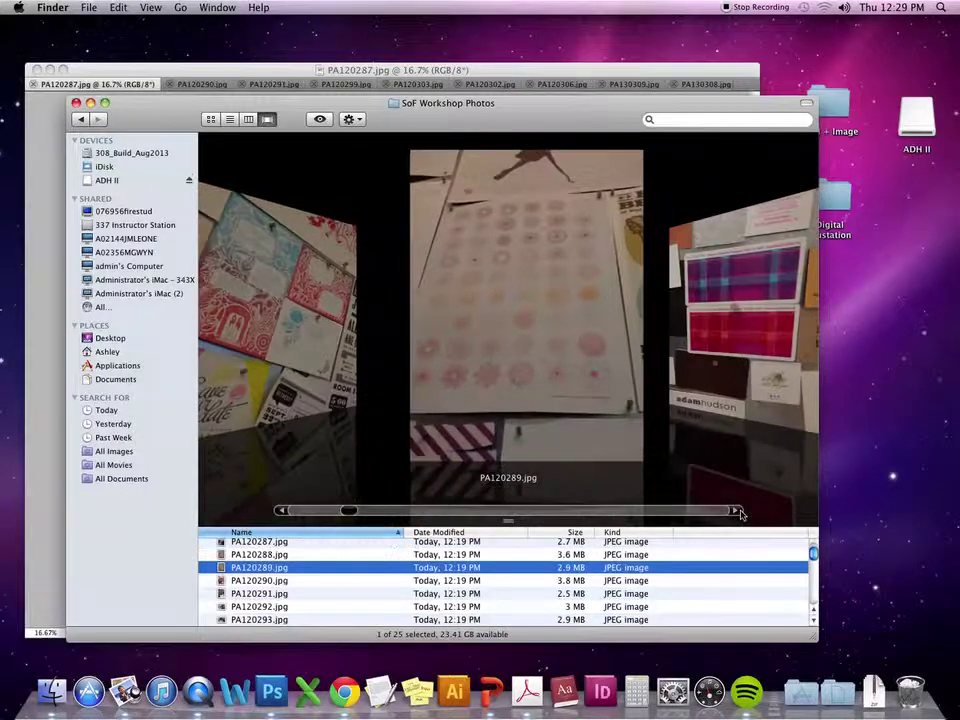
pyautogui.click(737, 511)
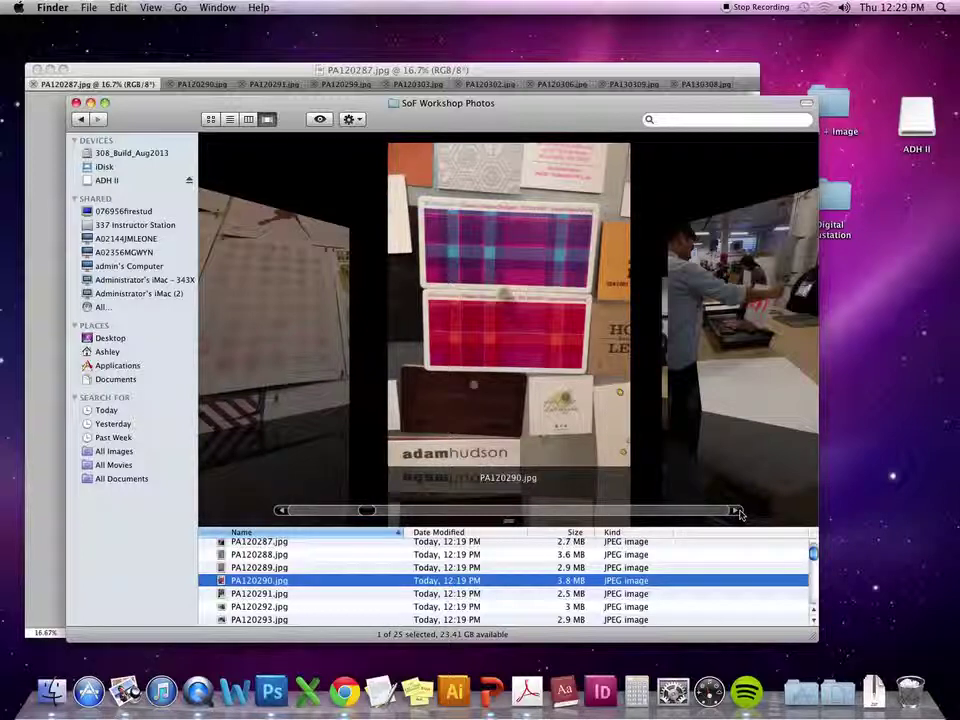
# Browse the remaining workshop photos, from the printing press shots to the street and building photos, ending at PA130309.jpg.
pyautogui.click(739, 512)
pyautogui.click(739, 512)
pyautogui.click(739, 512)
pyautogui.click(739, 512)
pyautogui.click(739, 512)
pyautogui.click(739, 512)
pyautogui.click(739, 512)
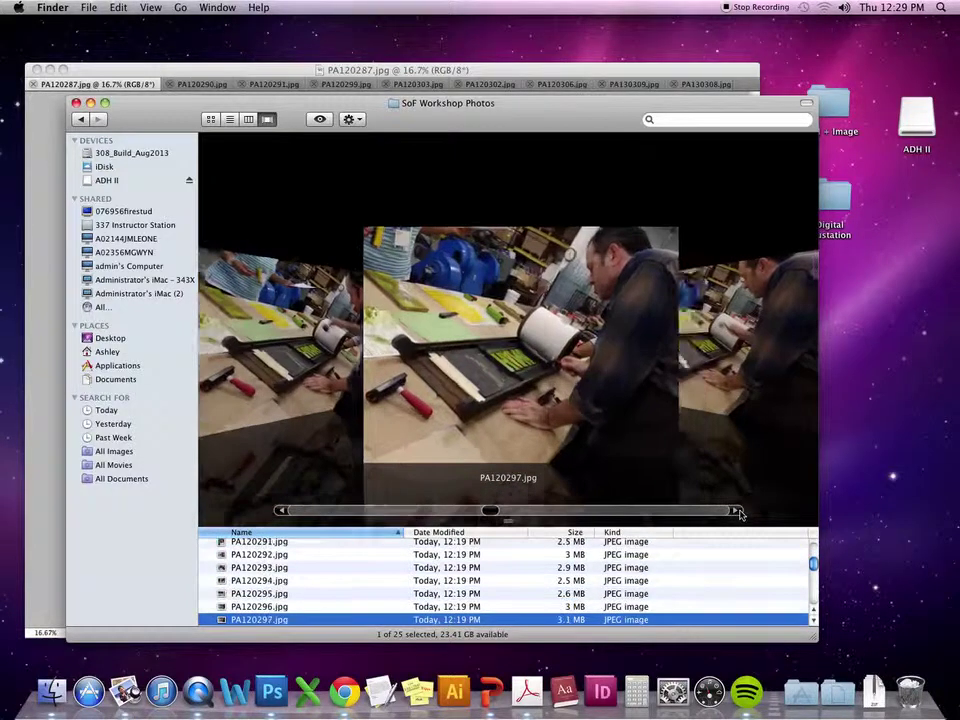
pyautogui.click(739, 512)
pyautogui.click(739, 512)
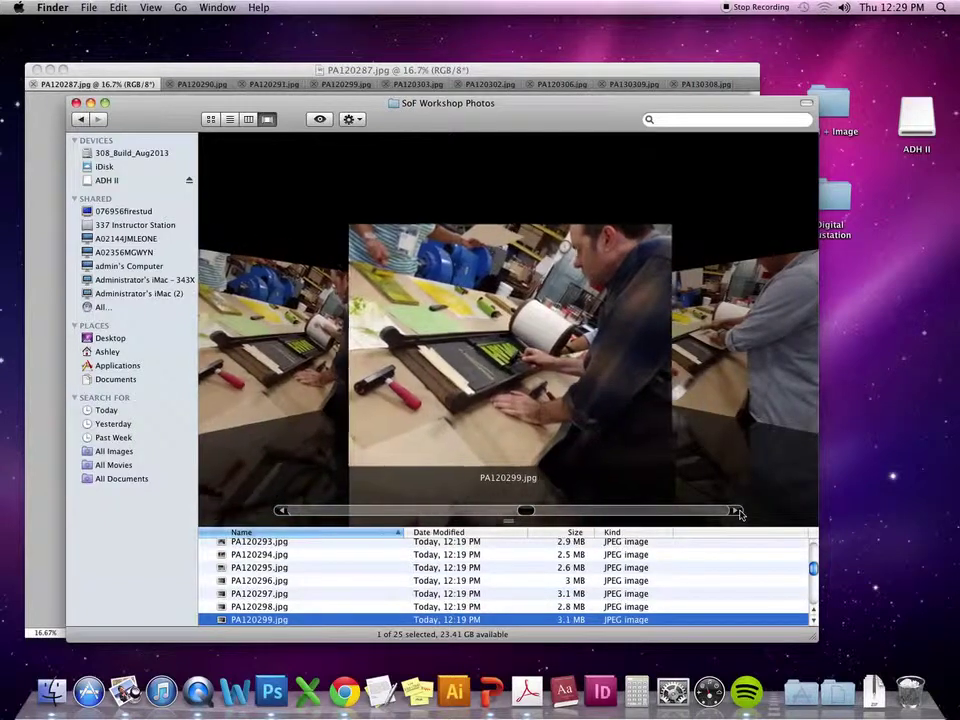
pyautogui.click(739, 512)
pyautogui.click(739, 512)
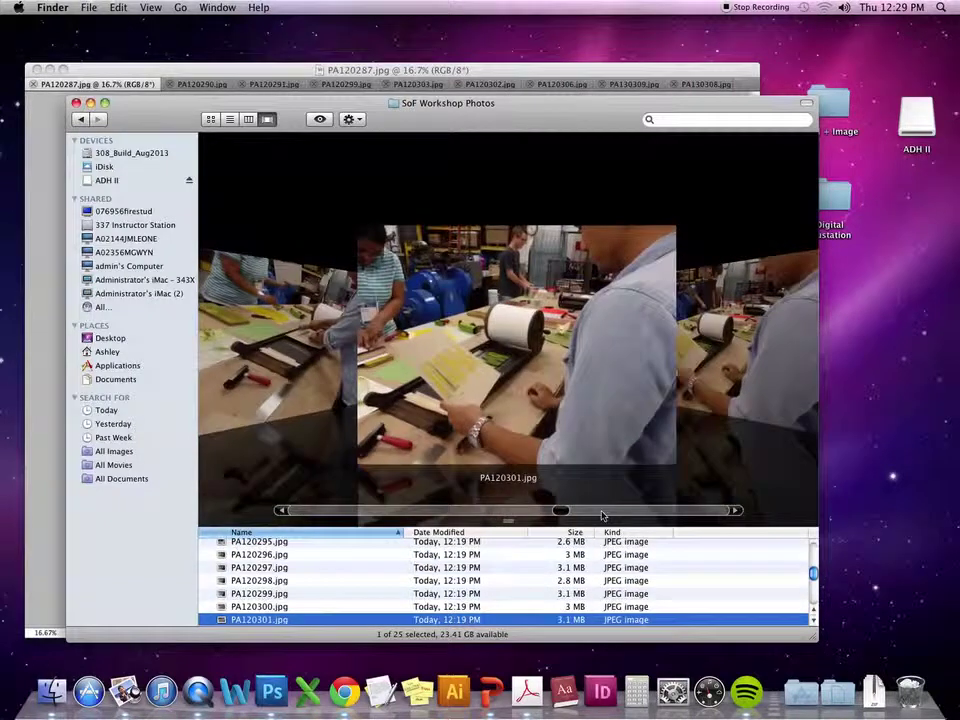
pyautogui.moveTo(563, 512); pyautogui.dragTo(676, 511)
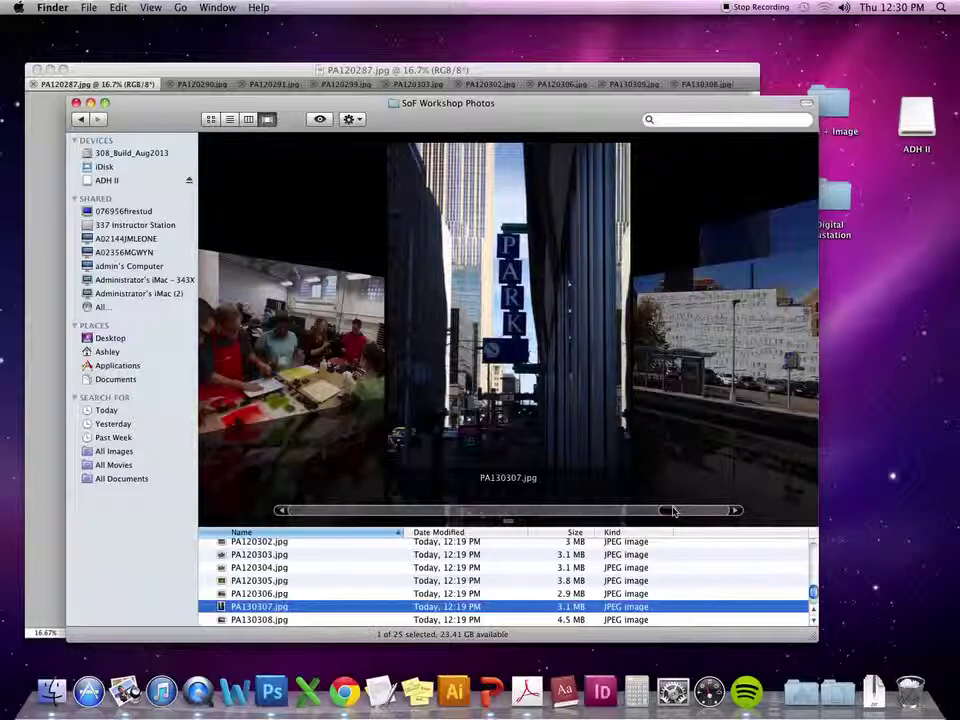
pyautogui.click(735, 511)
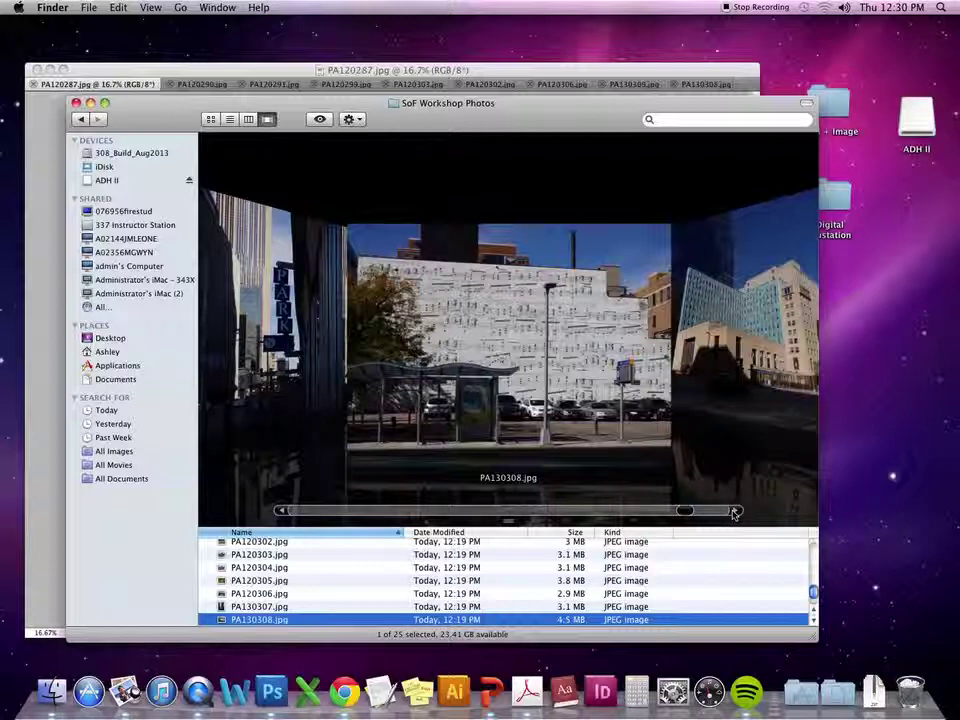
pyautogui.click(735, 512)
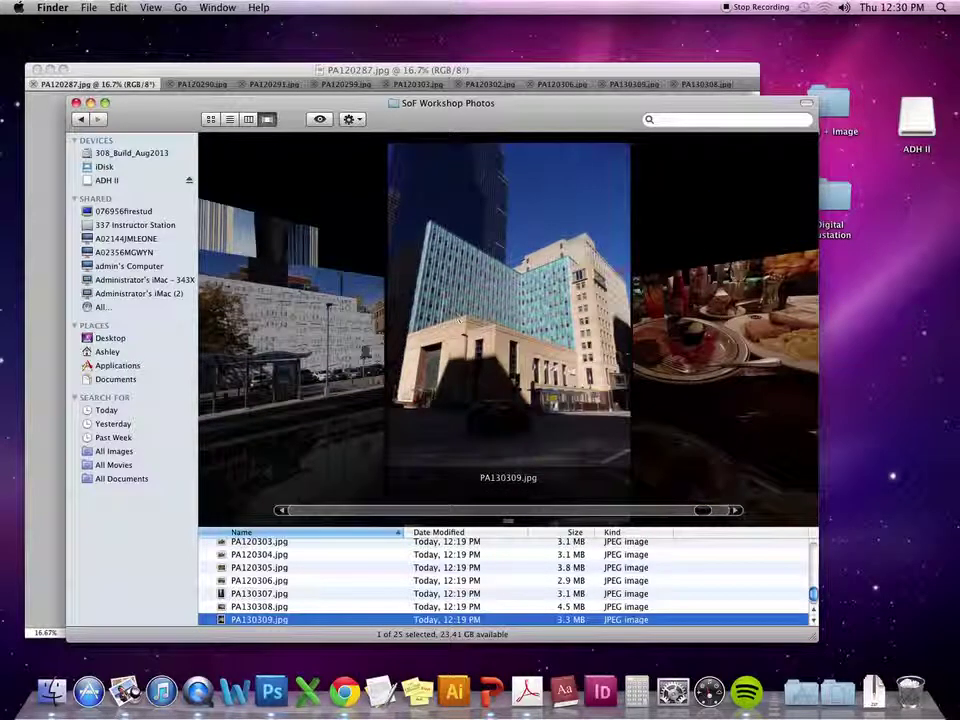
# Switch to Photoshop and convert PA120287.jpg to CMYK Color, accepting the U.S. Web Coated (SWOP) v2 profile.
pyautogui.press('super+h')
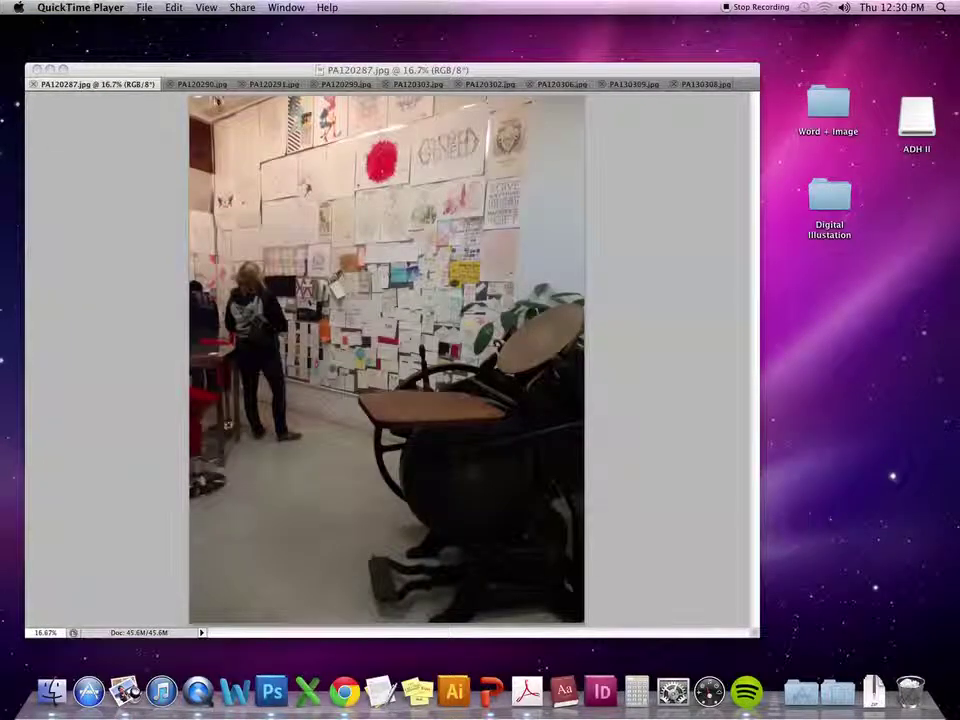
pyautogui.click(195, 74)
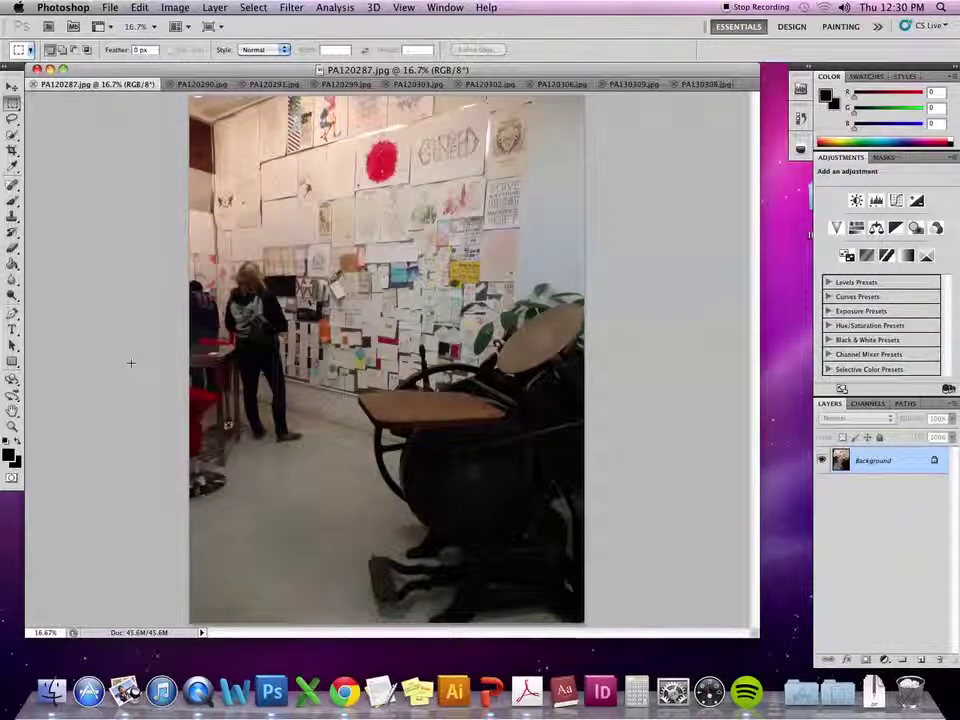
pyautogui.click(172, 7)
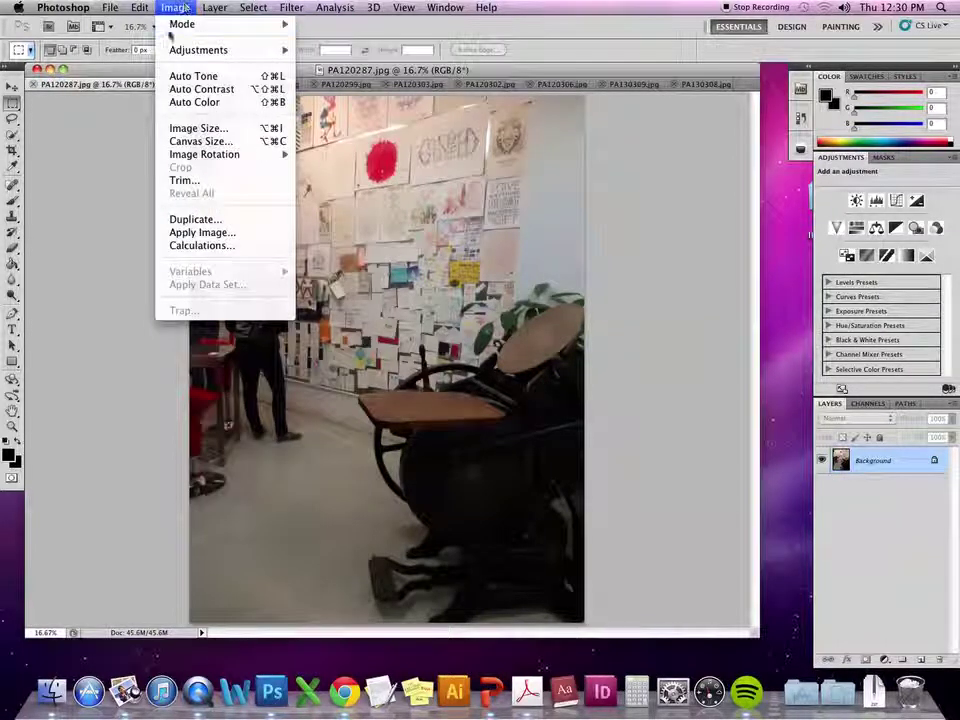
pyautogui.moveTo(176, 24)
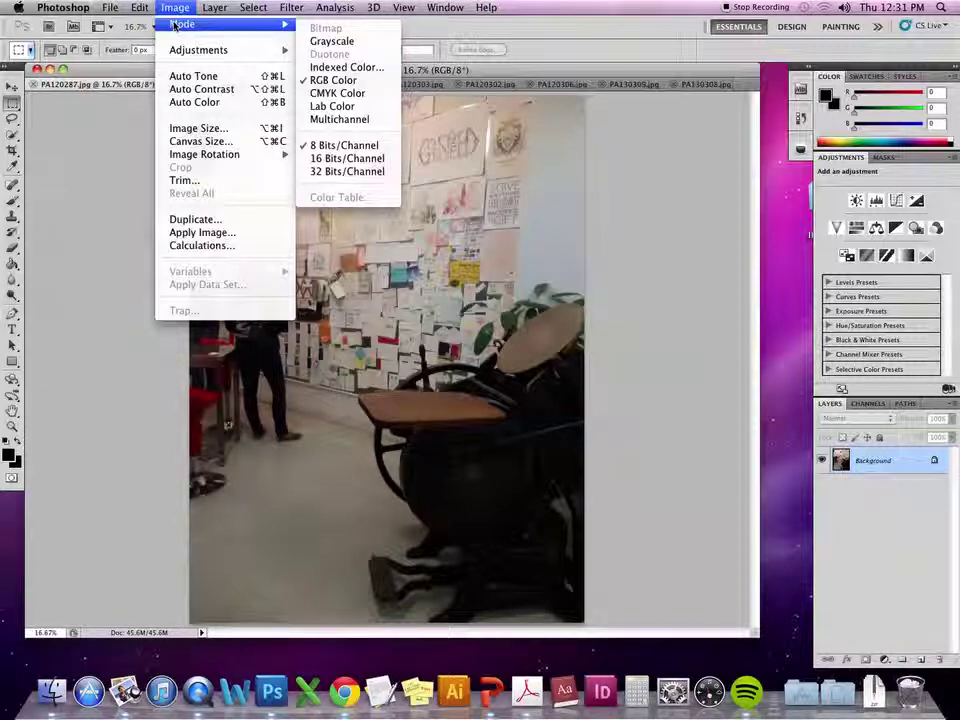
pyautogui.click(345, 95)
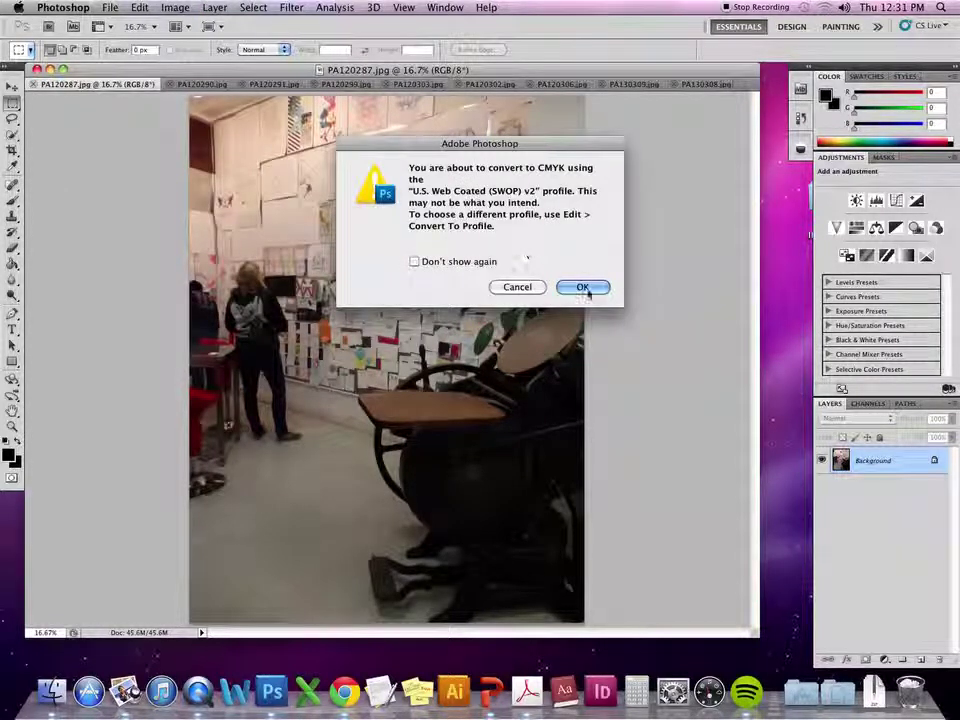
pyautogui.click(586, 289)
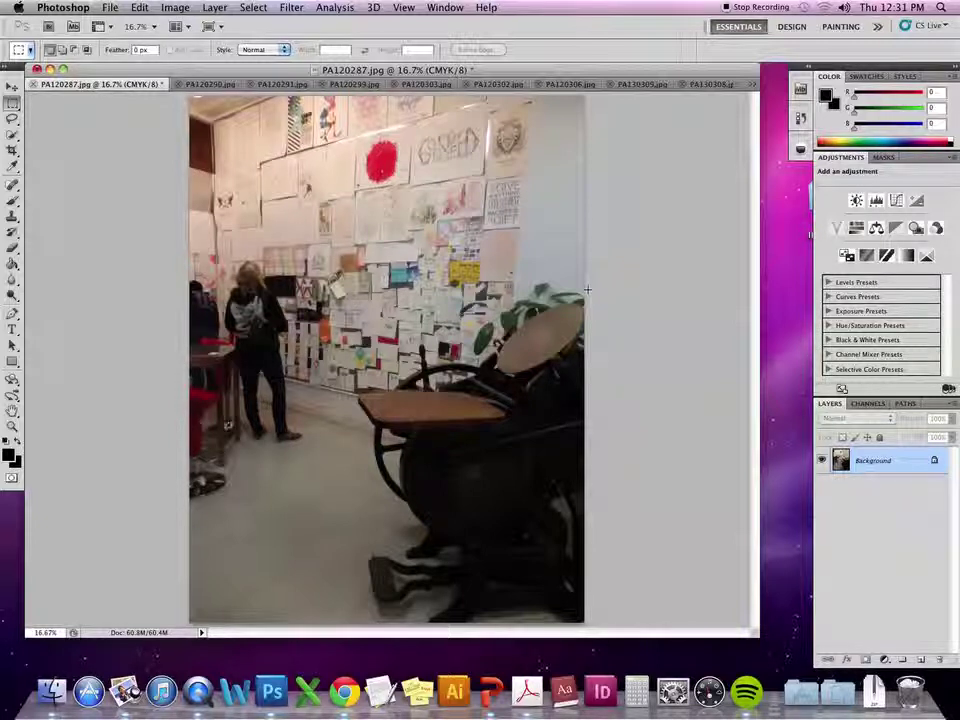
pyautogui.click(177, 7)
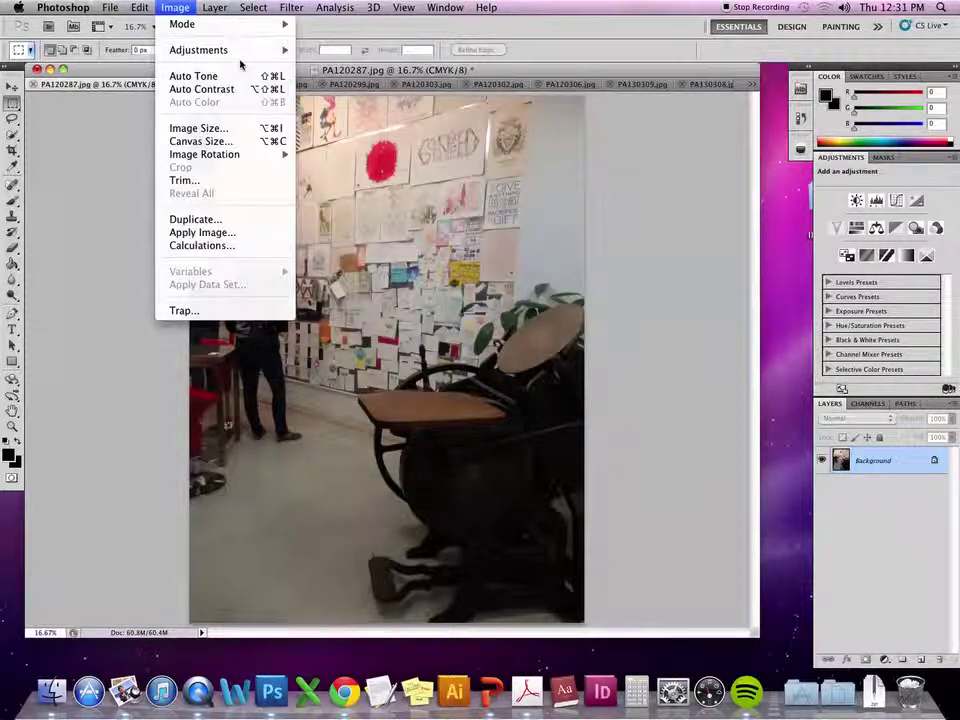
pyautogui.moveTo(243, 52)
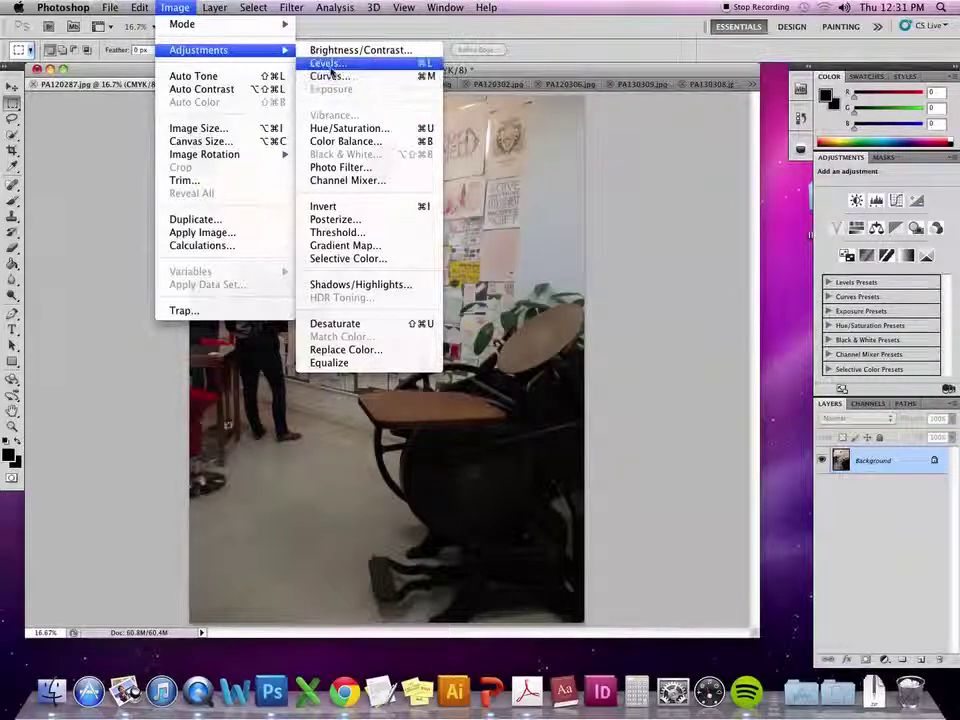
pyautogui.click(927, 181)
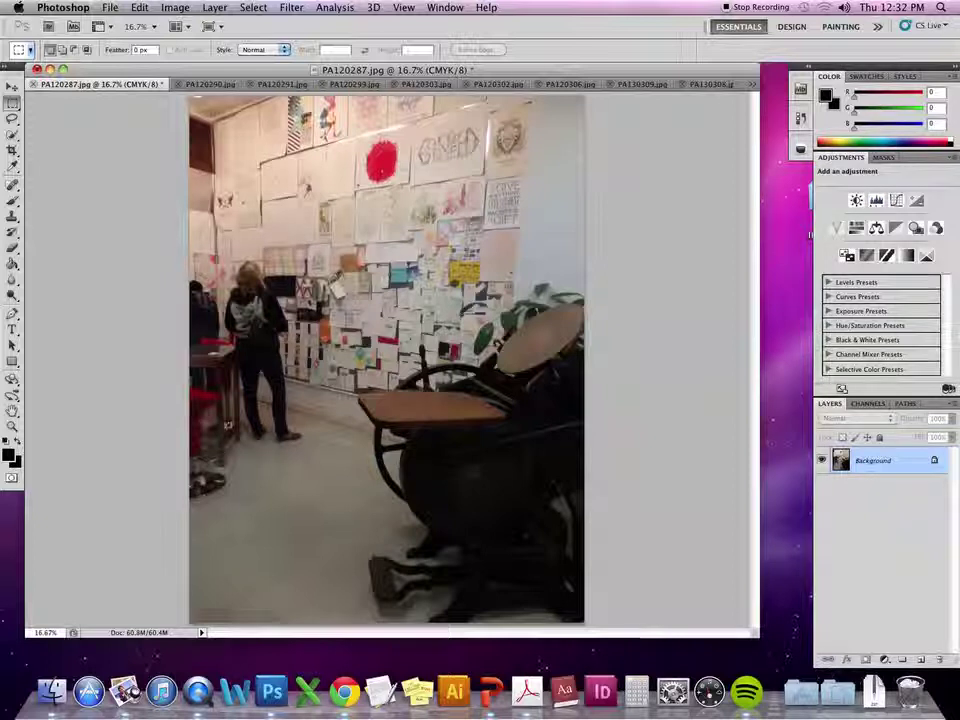
pyautogui.click(178, 7)
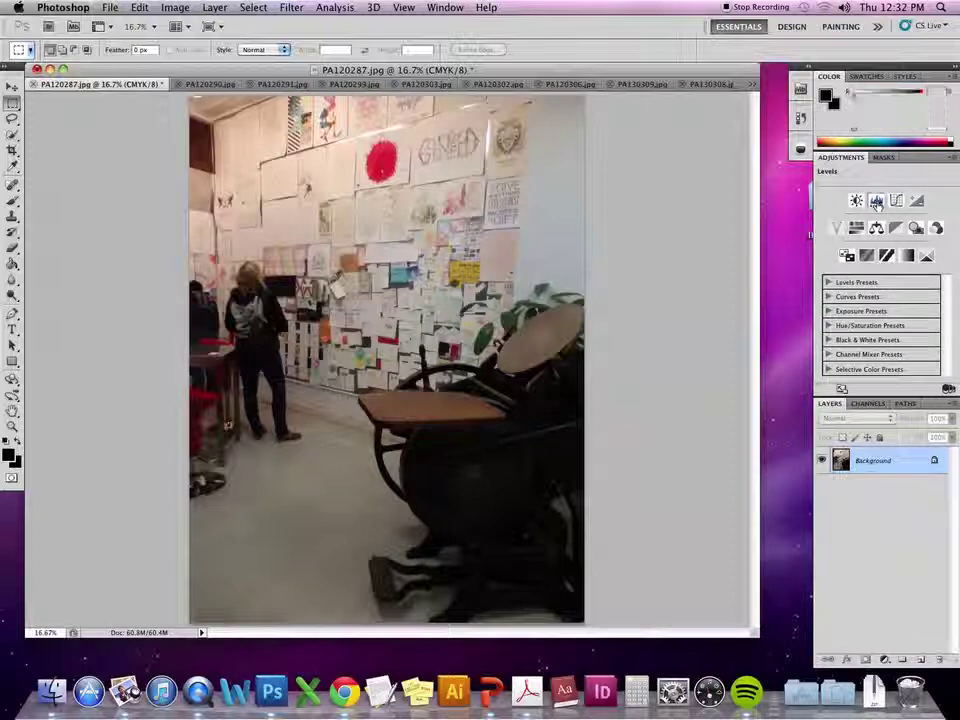
# Add a Levels adjustment layer above the Background and set its input levels to black 29, midtone 1.38 and white 213.
pyautogui.click(876, 201)
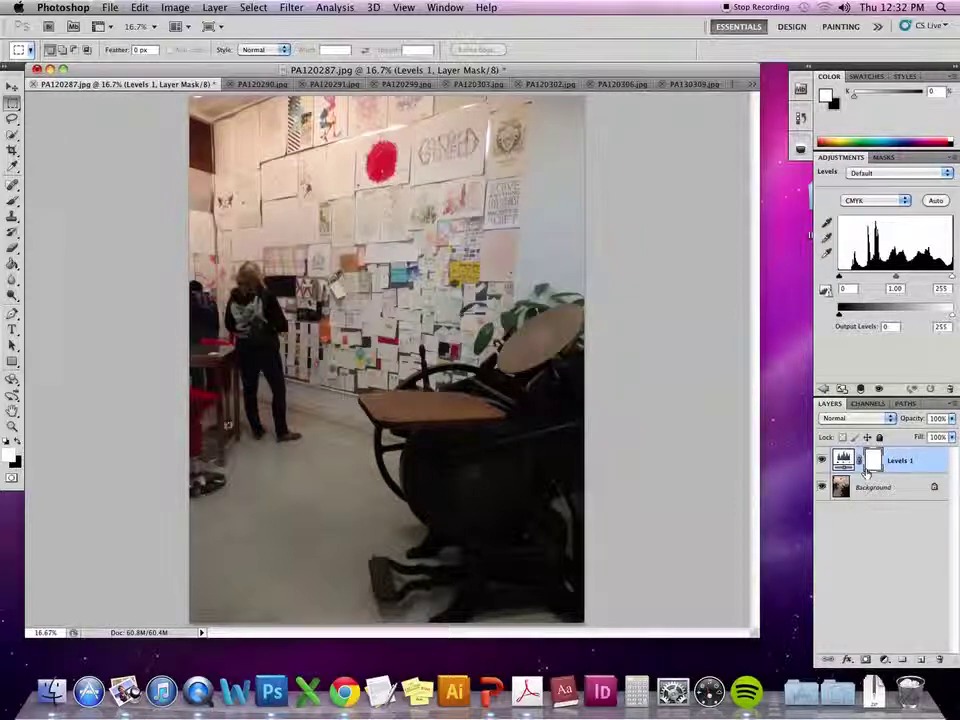
pyautogui.doubleClick(910, 462)
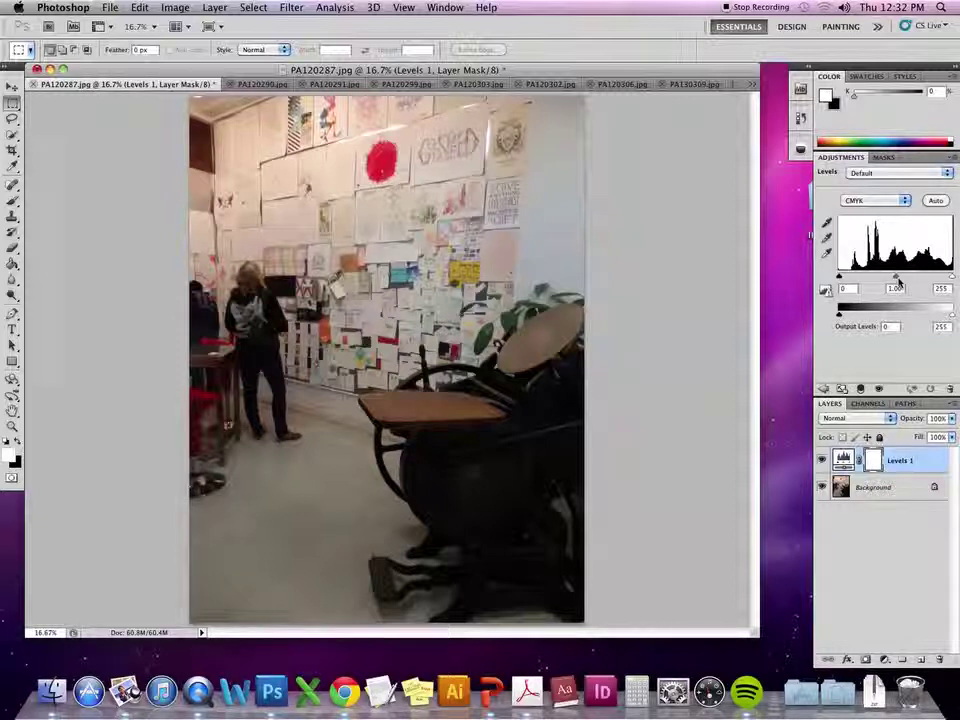
pyautogui.moveTo(840, 278)
pyautogui.mouseDown()
pyautogui.moveTo(859, 281)
pyautogui.moveTo(851, 280)
pyautogui.mouseUp()
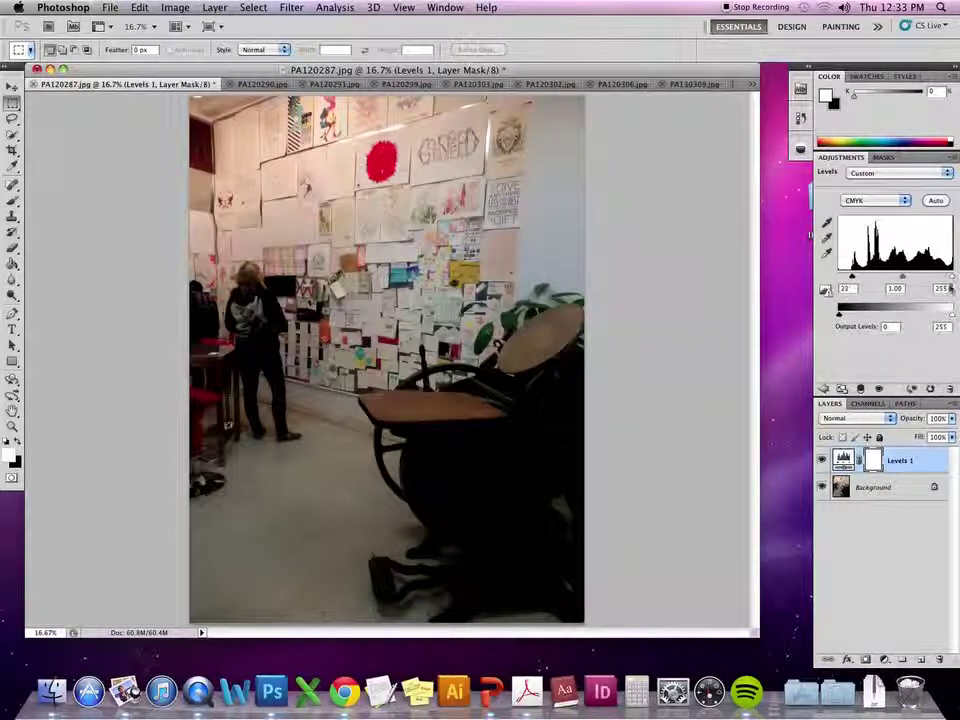
pyautogui.moveTo(948, 281); pyautogui.dragTo(891, 280)
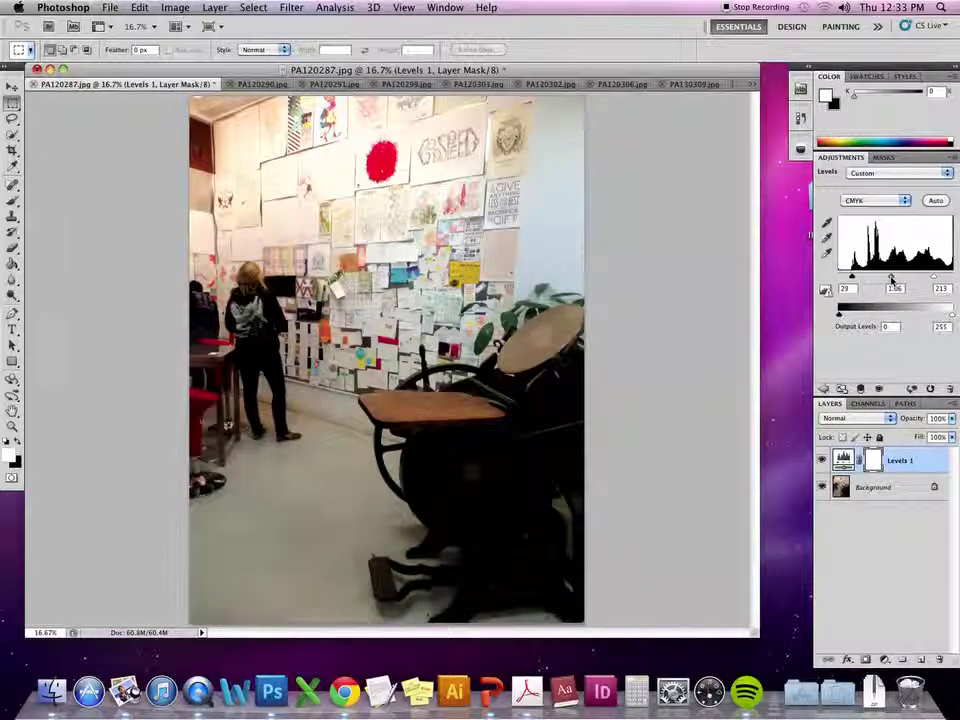
pyautogui.moveTo(892, 281); pyautogui.dragTo(851, 278)
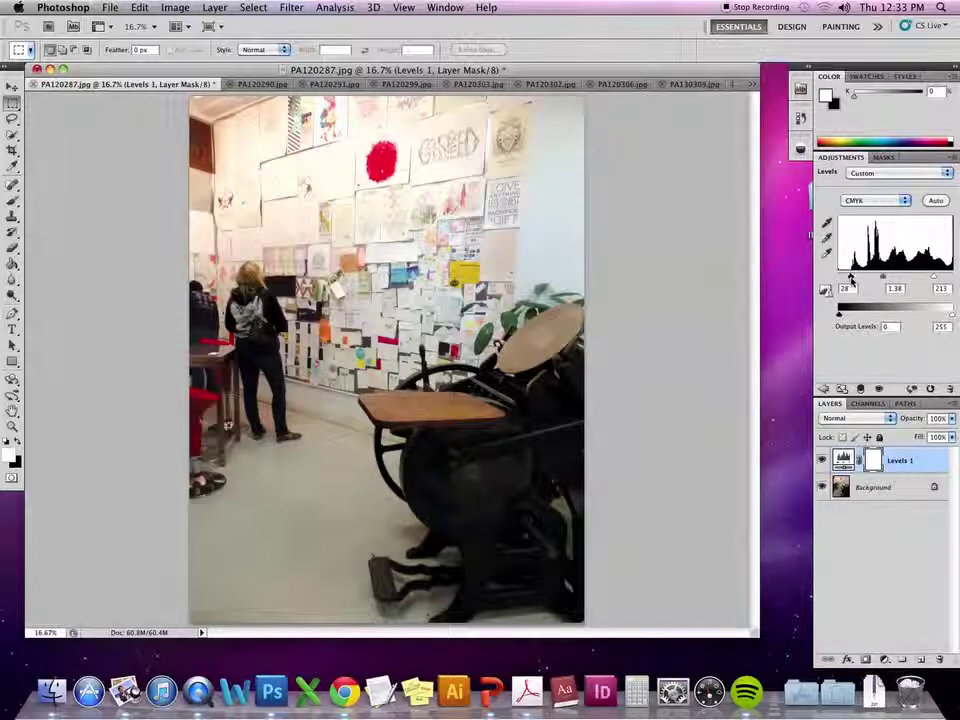
pyautogui.moveTo(852, 279); pyautogui.dragTo(851, 281)
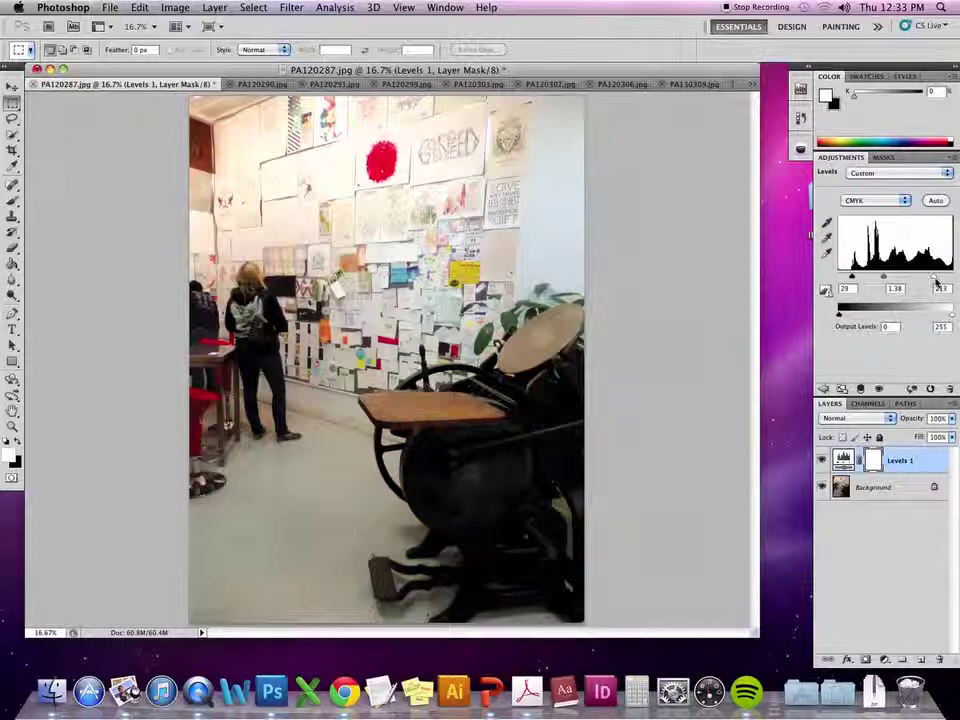
# Try different white points on the Levels adjustment, settling on a white input of 207 and a midtone of 1.27.
pyautogui.moveTo(936, 281)
pyautogui.mouseDown()
pyautogui.moveTo(949, 278)
pyautogui.moveTo(929, 281)
pyautogui.mouseUp()
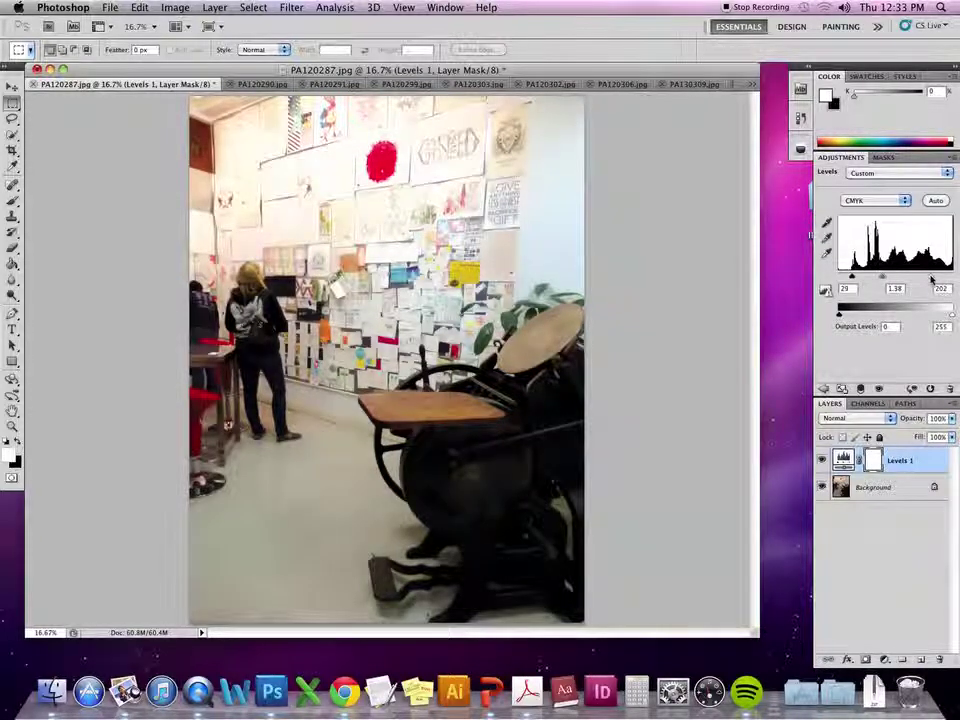
pyautogui.moveTo(929, 281); pyautogui.dragTo(955, 278)
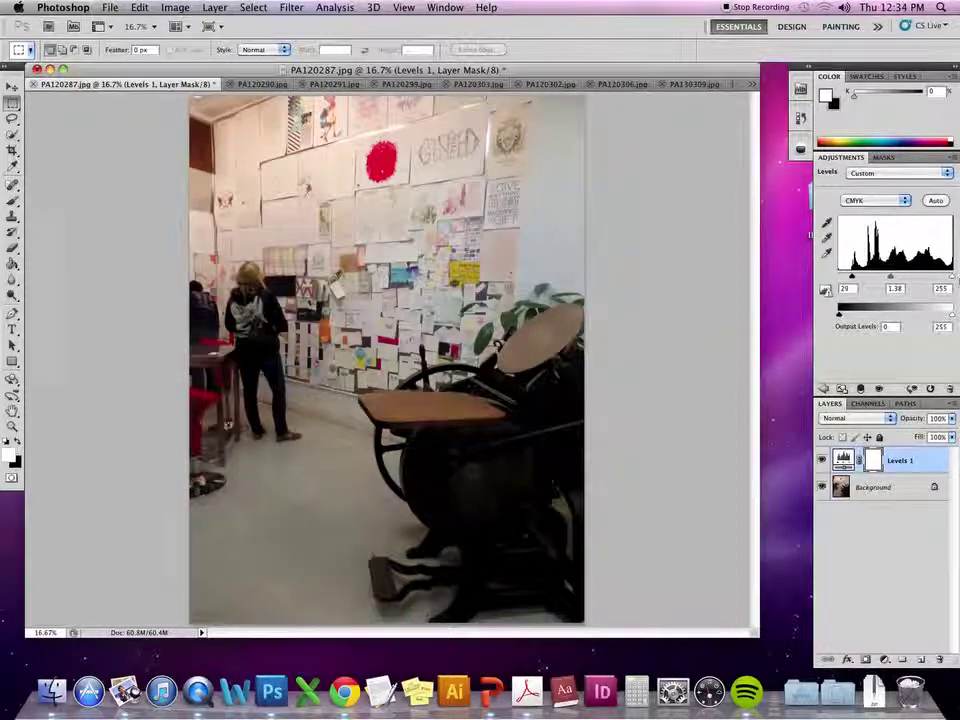
pyautogui.moveTo(953, 278); pyautogui.dragTo(887, 279)
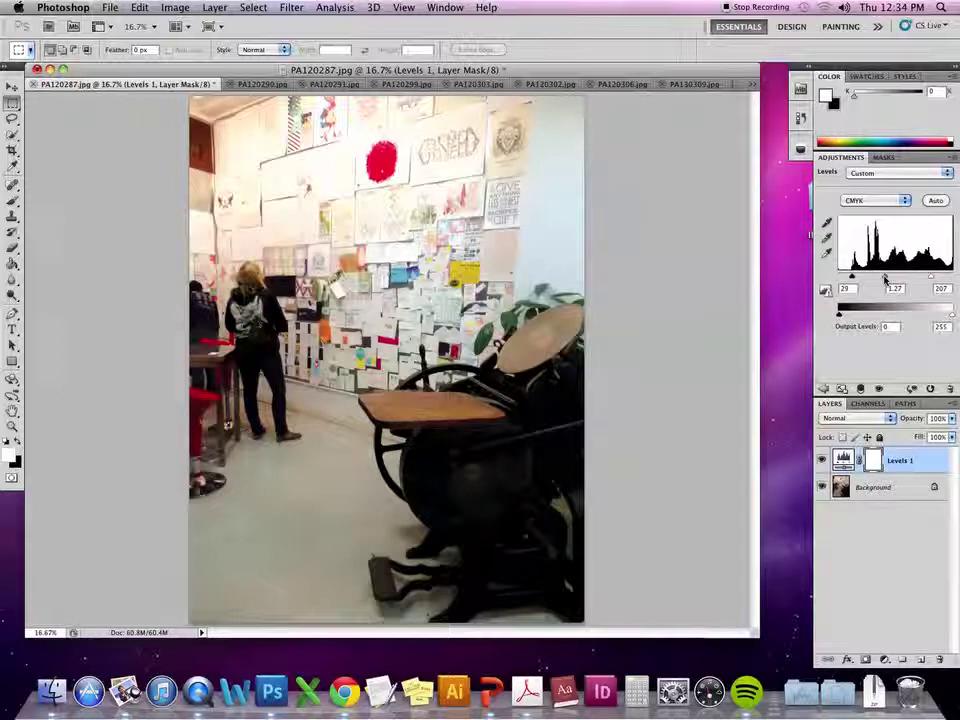
# Inspect the Cyan channel of the Levels adjustment and return to the composite CMYK channel.
pyautogui.click(893, 201)
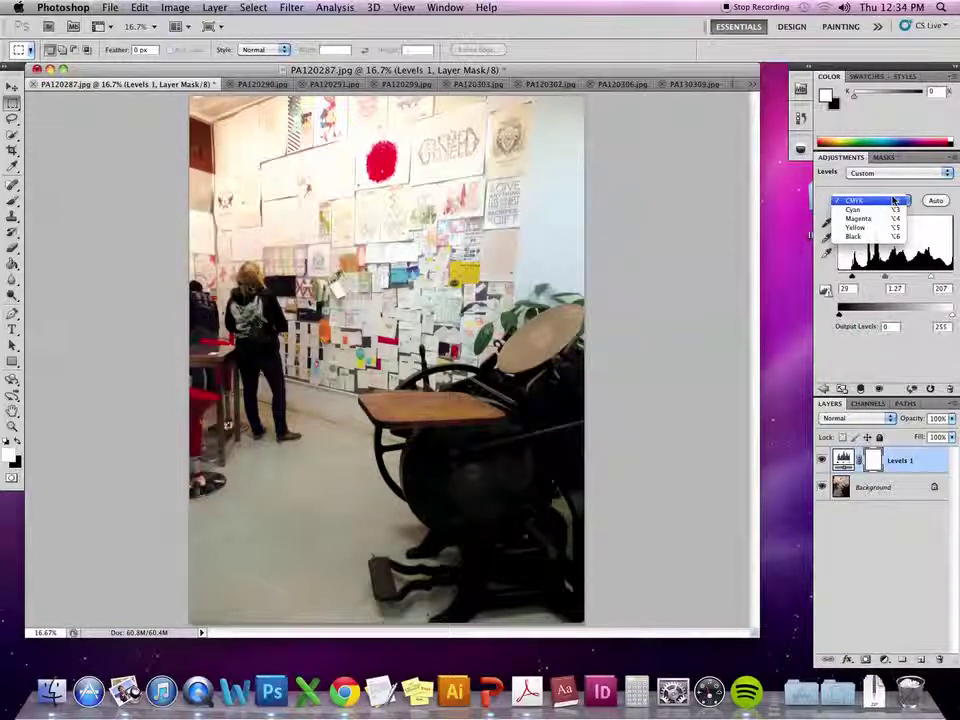
pyautogui.click(878, 210)
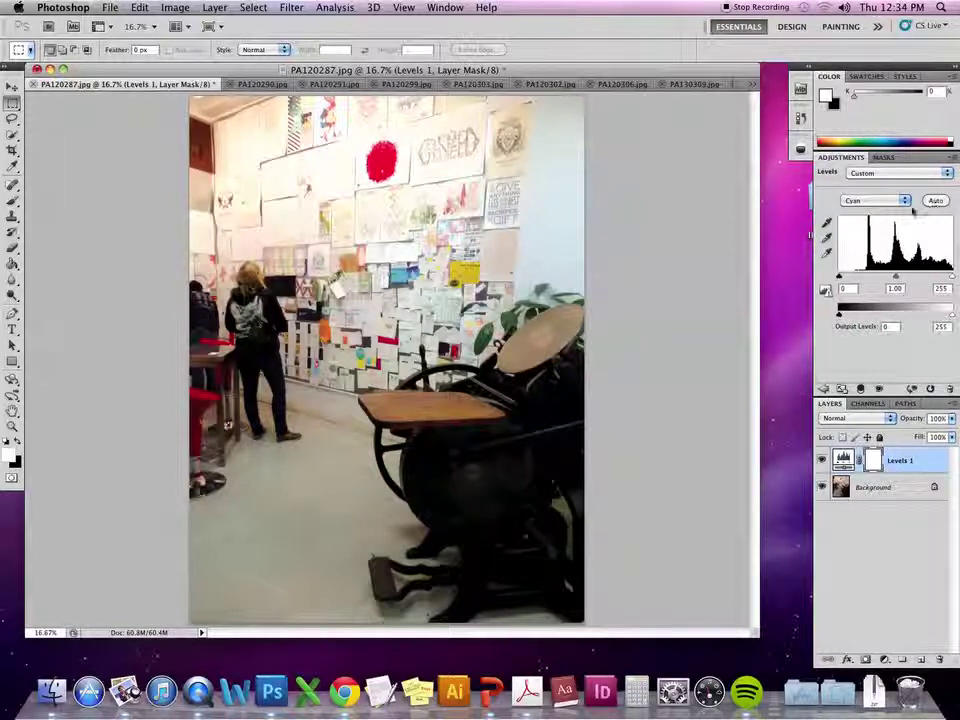
pyautogui.moveTo(839, 277)
pyautogui.mouseDown()
pyautogui.moveTo(861, 279)
pyautogui.moveTo(839, 279)
pyautogui.mouseUp()
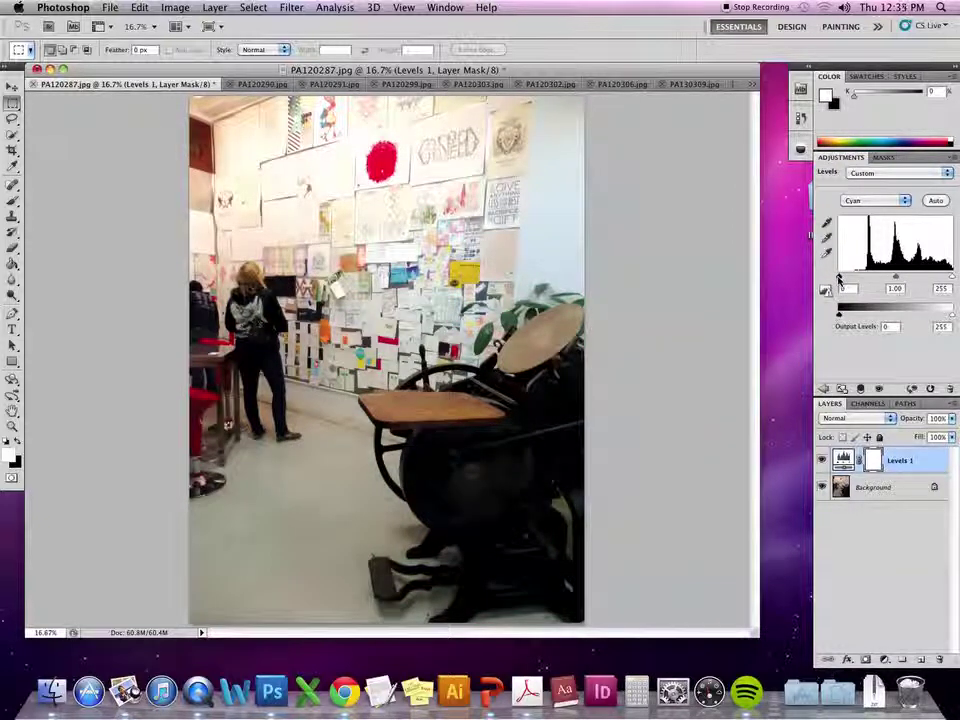
pyautogui.click(900, 200)
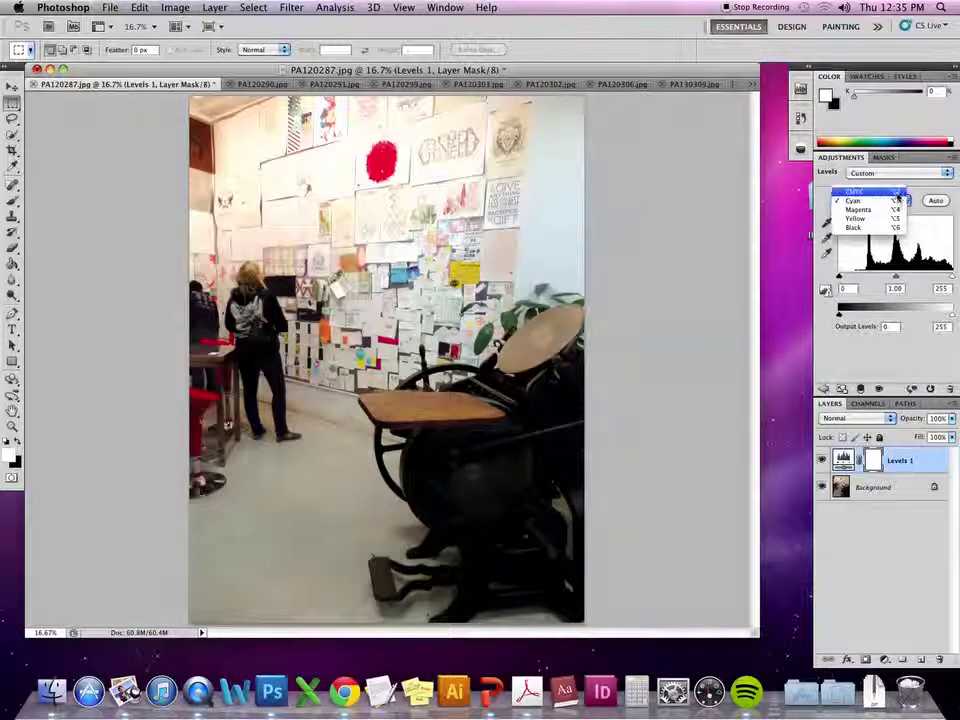
pyautogui.click(895, 190)
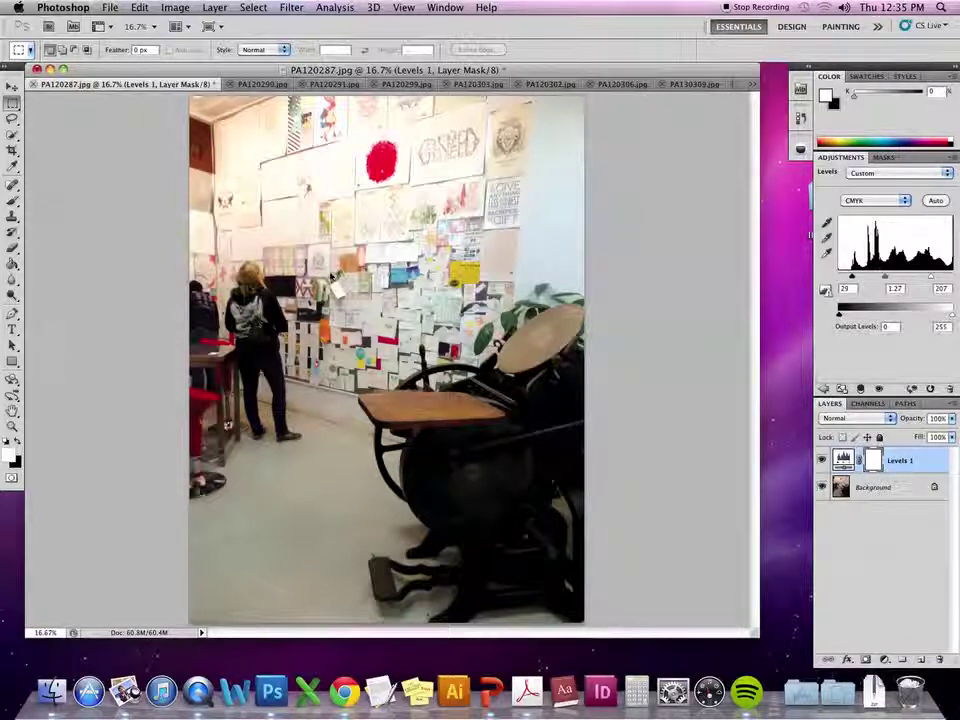
pyautogui.click(176, 7)
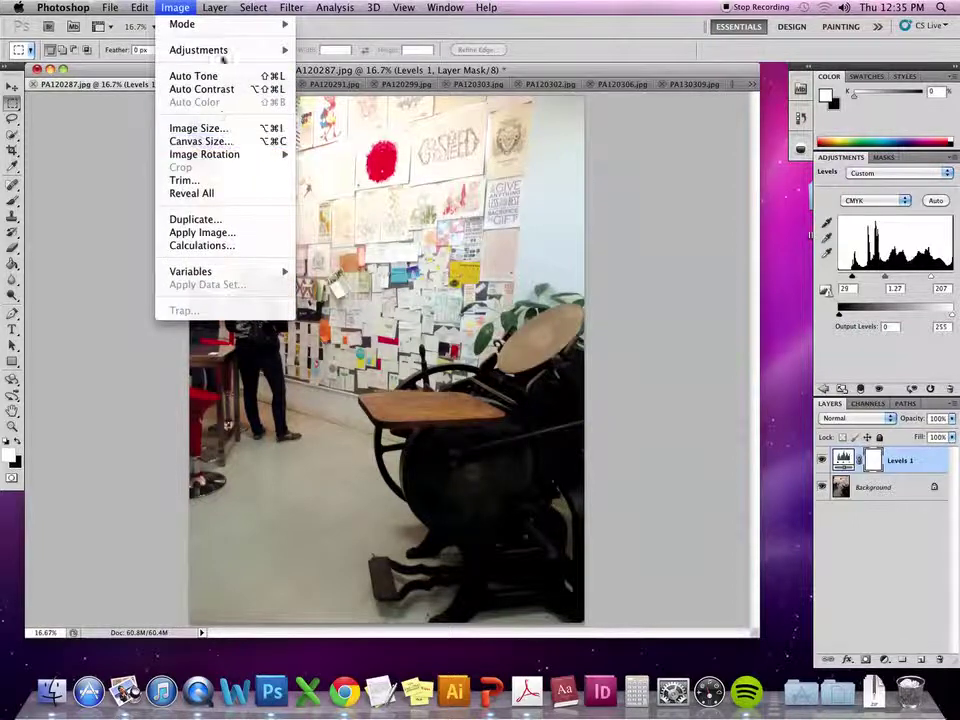
pyautogui.moveTo(240, 50)
pyautogui.click(329, 63)
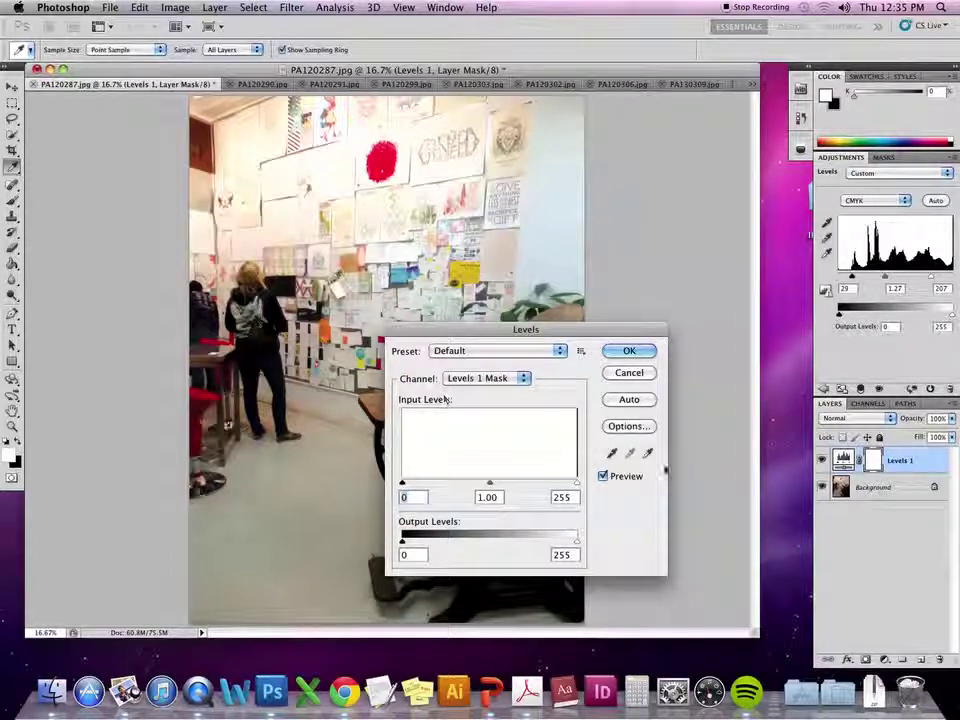
pyautogui.click(643, 373)
# Set the image resolution of PA120287.jpg to 300 pixels/inch with resampling off, and turn on Resample Image to check the width.
pyautogui.click(175, 7)
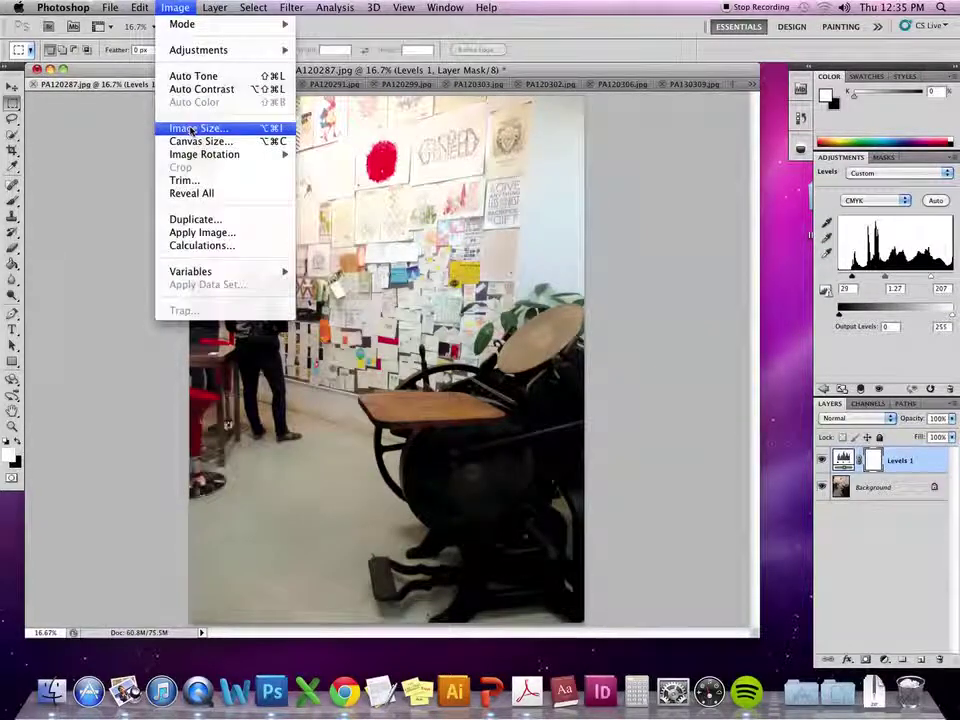
pyautogui.click(273, 131)
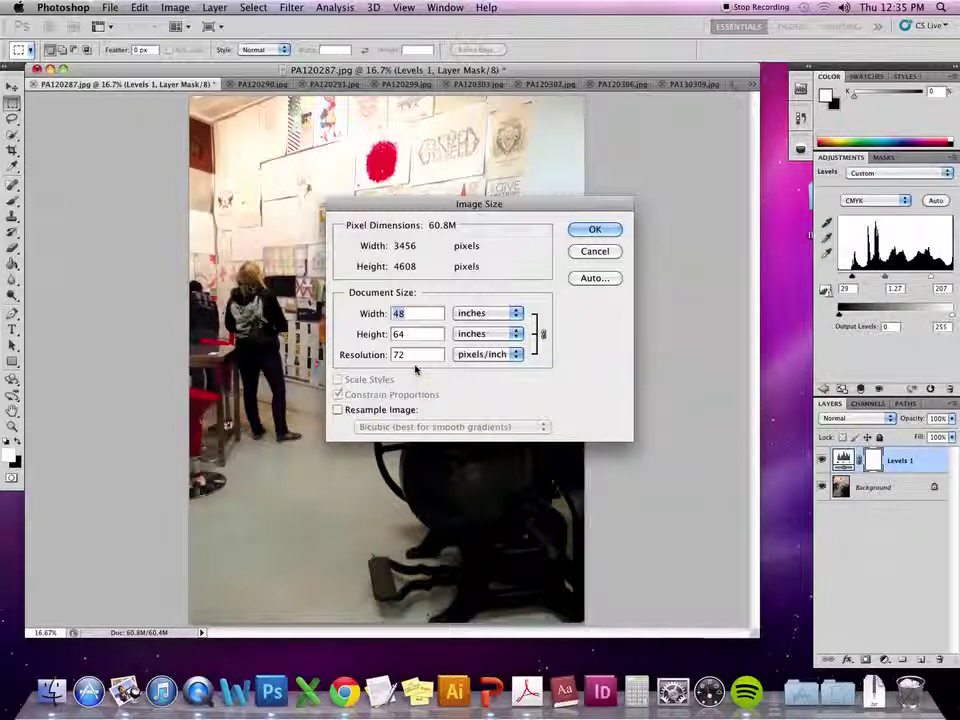
pyautogui.press('Tab')
pyautogui.press('Tab')
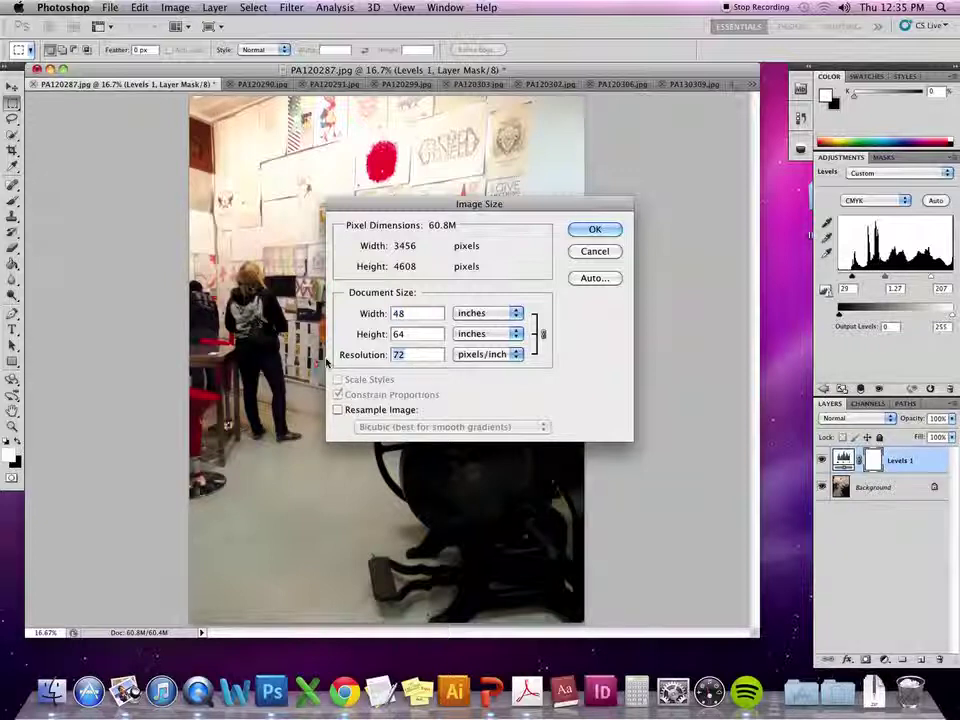
pyautogui.write('300')
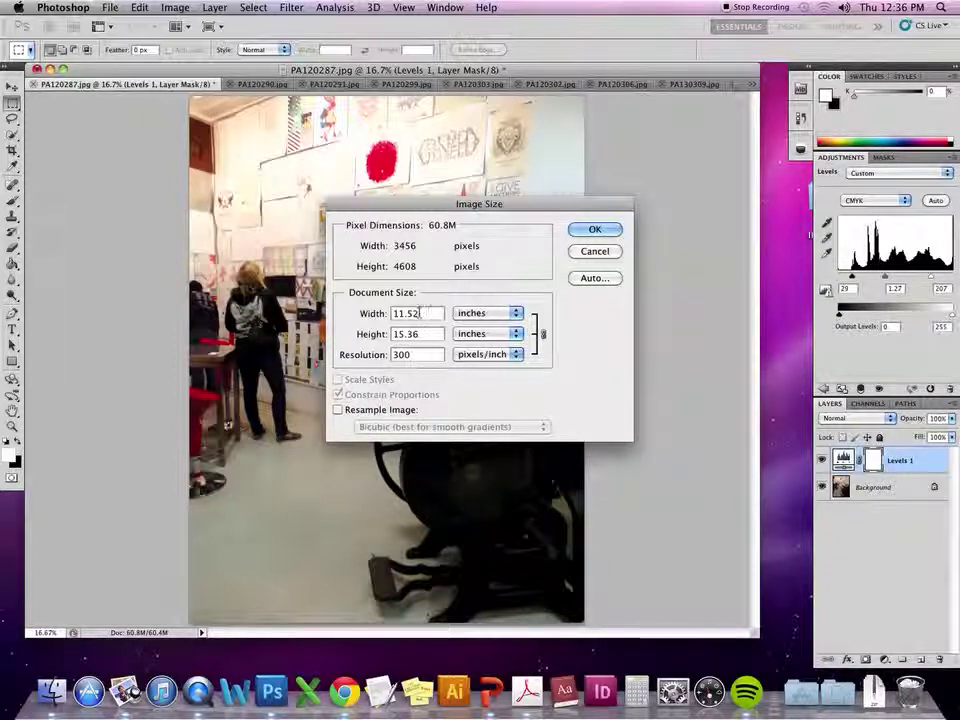
pyautogui.click(379, 412)
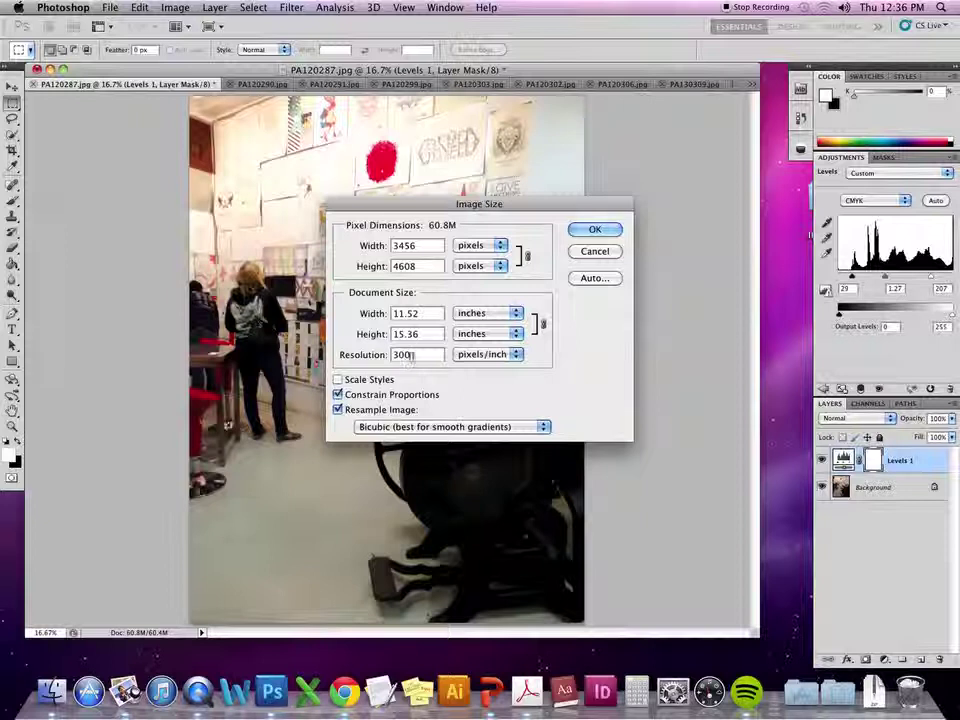
pyautogui.moveTo(421, 316); pyautogui.dragTo(379, 317)
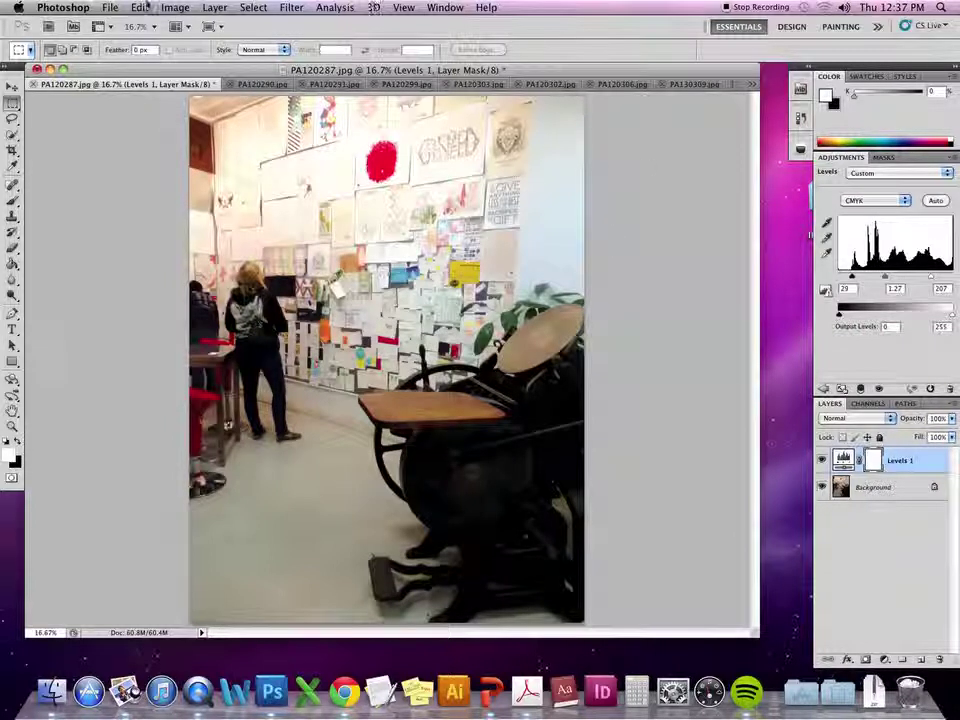
pyautogui.click(174, 7)
pyautogui.moveTo(188, 55)
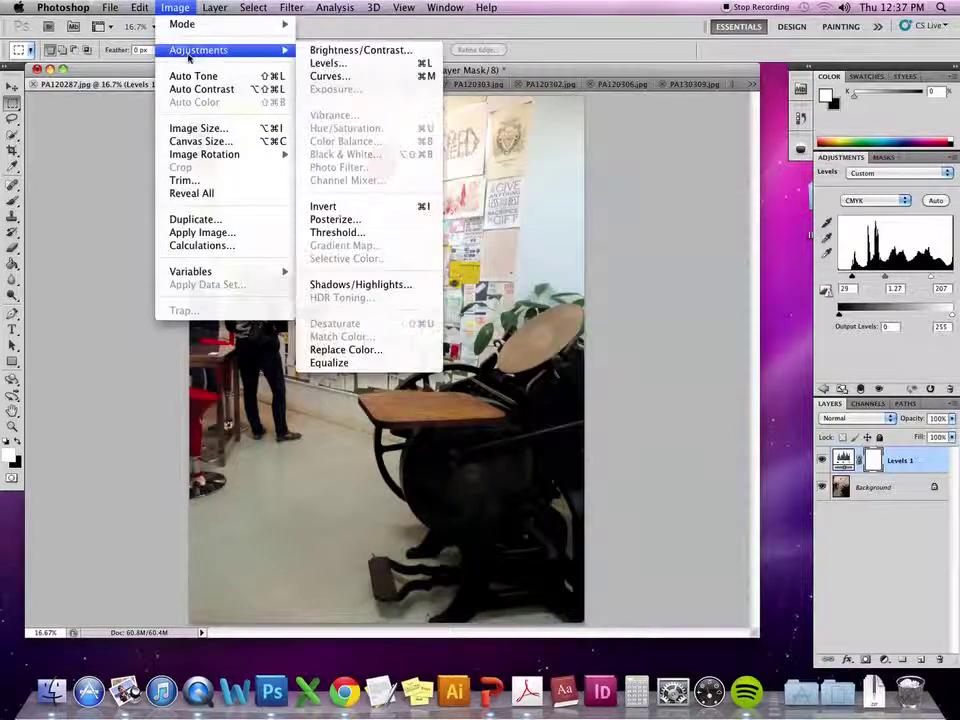
pyautogui.click(170, 7)
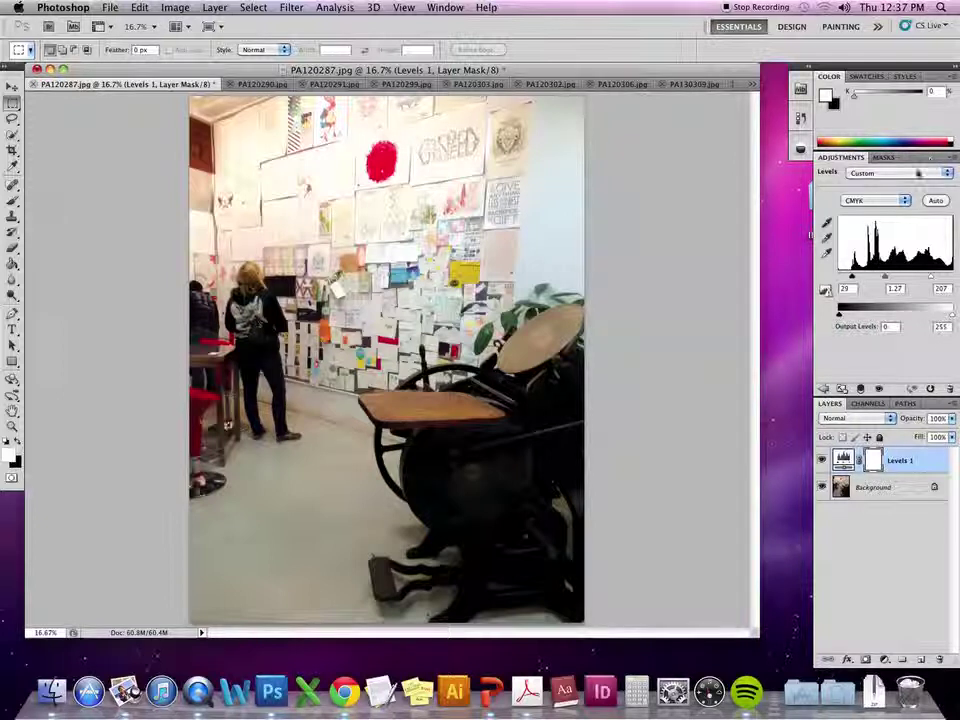
# Add a Color Balance adjustment layer and set its midtones to cyan-red -59, magenta-green +60 and yellow-blue -43.
pyautogui.click(824, 389)
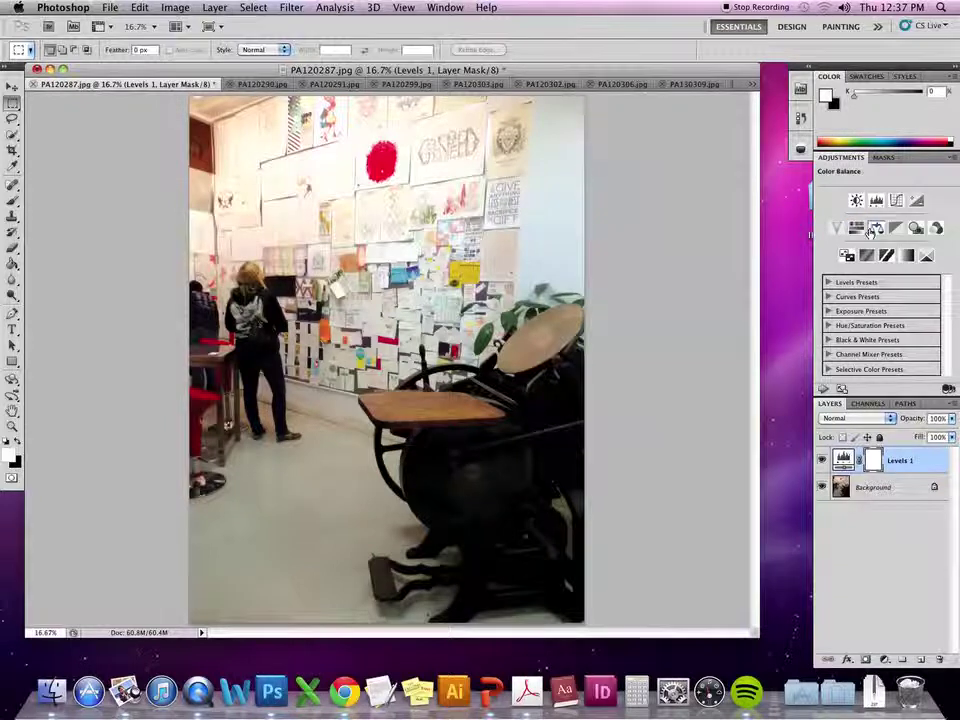
pyautogui.click(858, 230)
pyautogui.moveTo(872, 268); pyautogui.dragTo(837, 329)
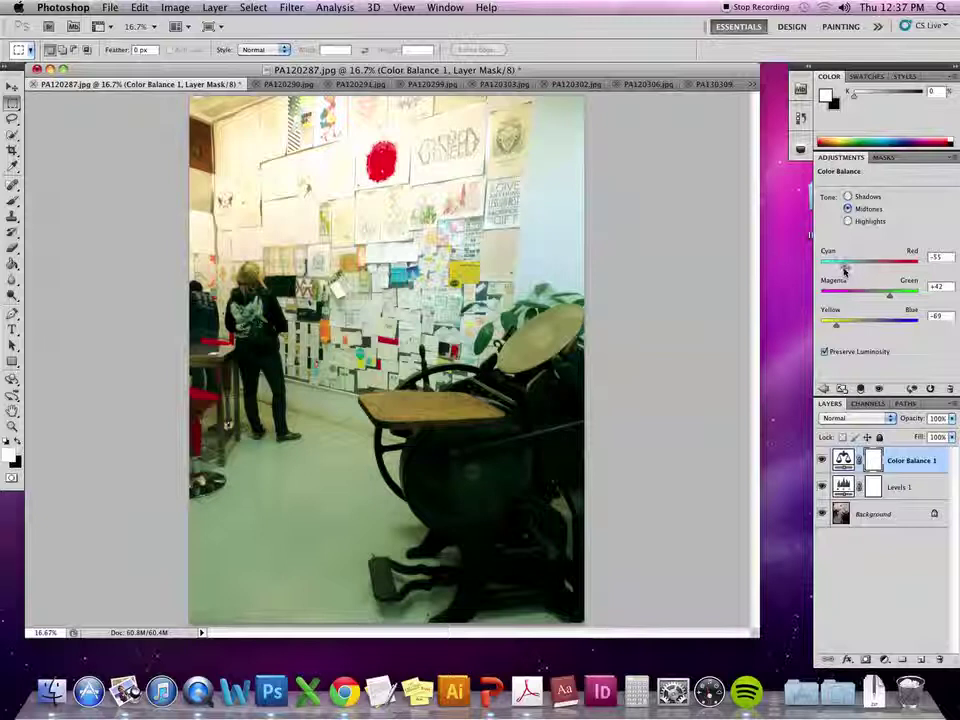
pyautogui.moveTo(842, 272); pyautogui.dragTo(840, 271)
pyautogui.moveTo(890, 297); pyautogui.dragTo(897, 297)
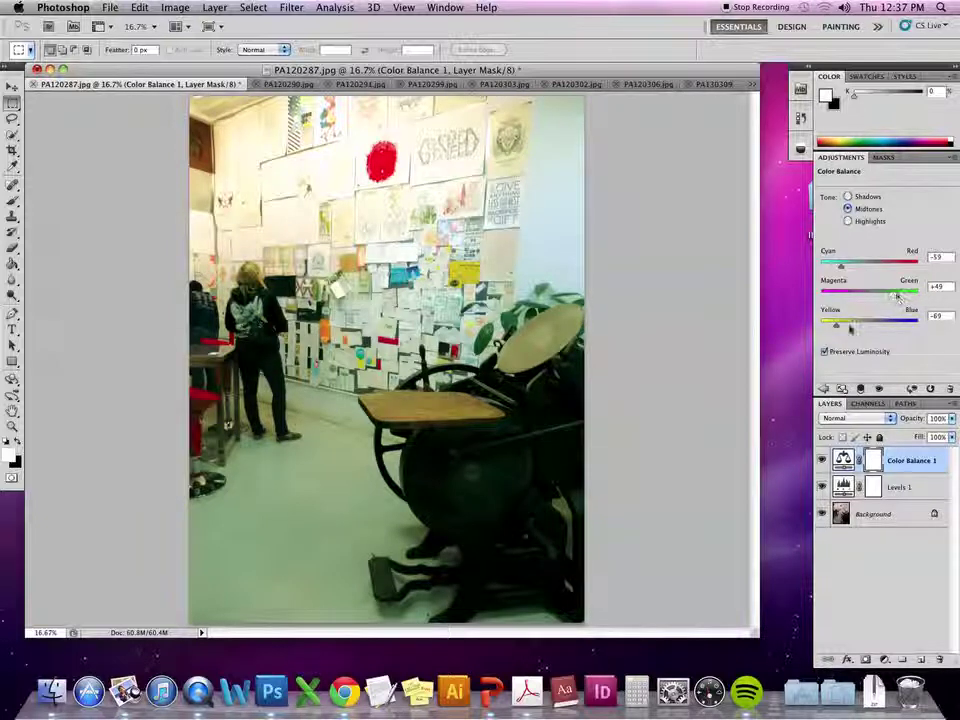
pyautogui.moveTo(837, 327); pyautogui.dragTo(849, 328)
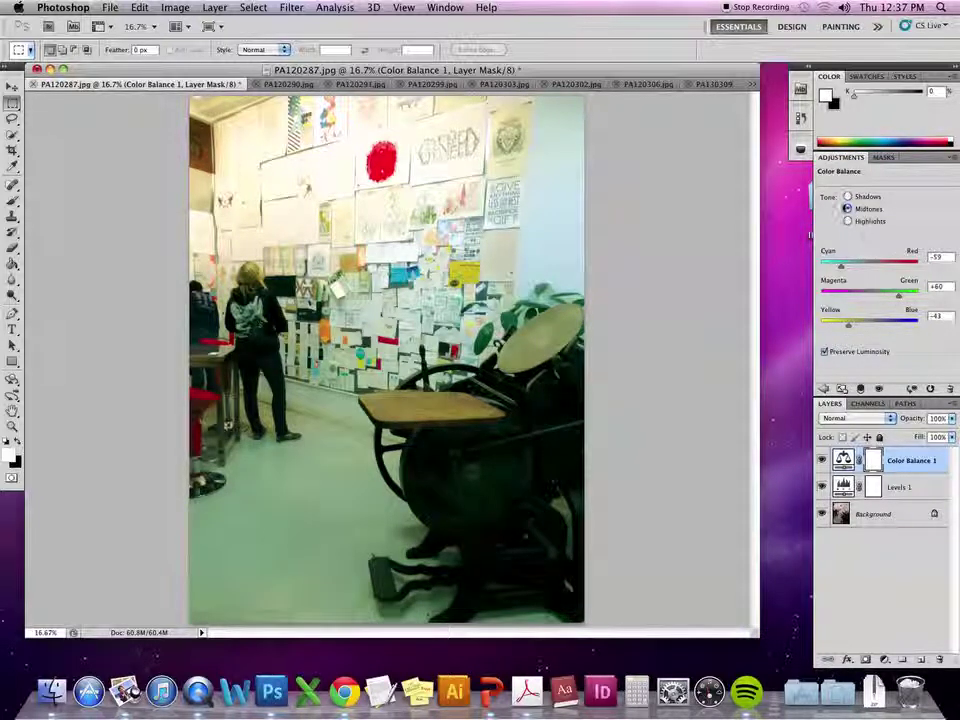
# Set the Color Balance shadows to cyan-red -39, magenta-green +11 and yellow-blue -19, and return to the adjustments list.
pyautogui.click(853, 197)
pyautogui.moveTo(870, 268); pyautogui.dragTo(861, 328)
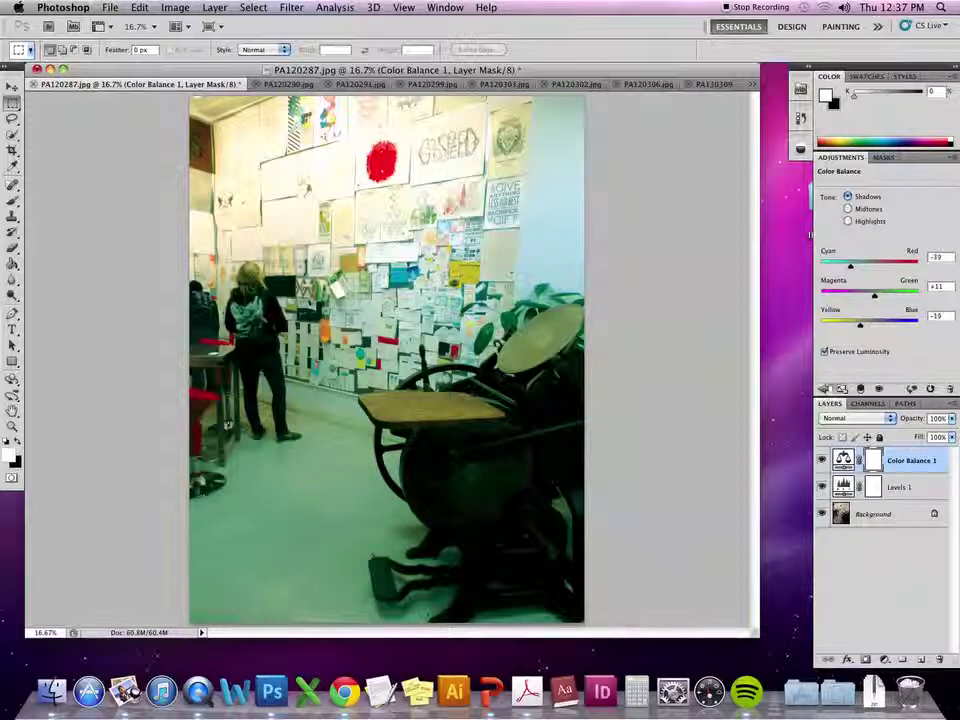
pyautogui.click(824, 389)
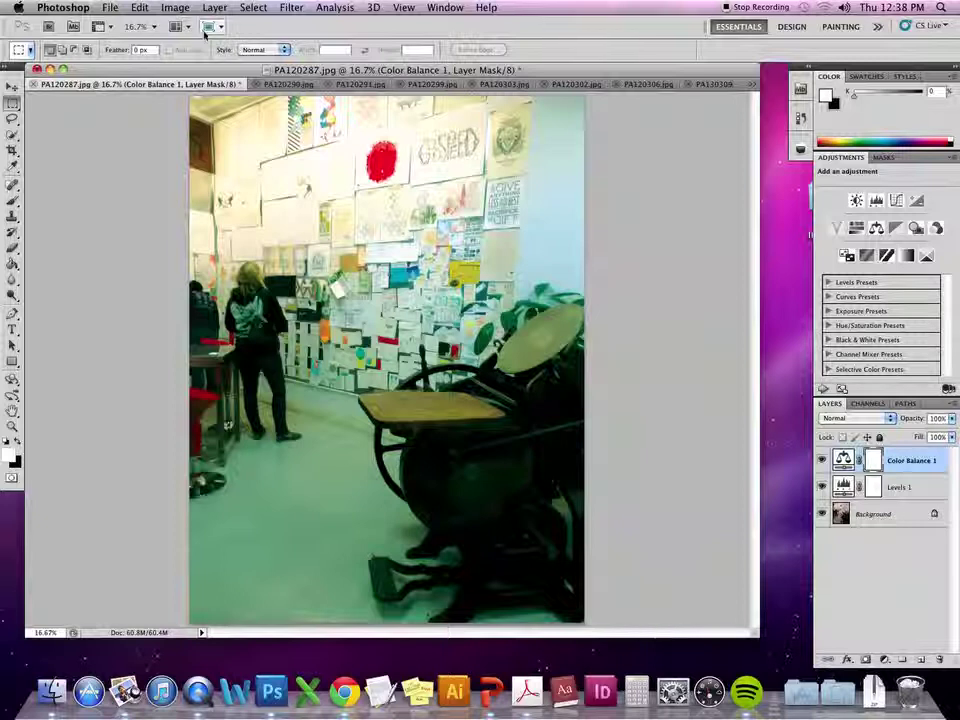
# Float PA120287.jpg in its own window and bring PA120290.jpg to the front with the Move tool active.
pyautogui.moveTo(162, 85); pyautogui.dragTo(422, 110)
pyautogui.click(70, 84)
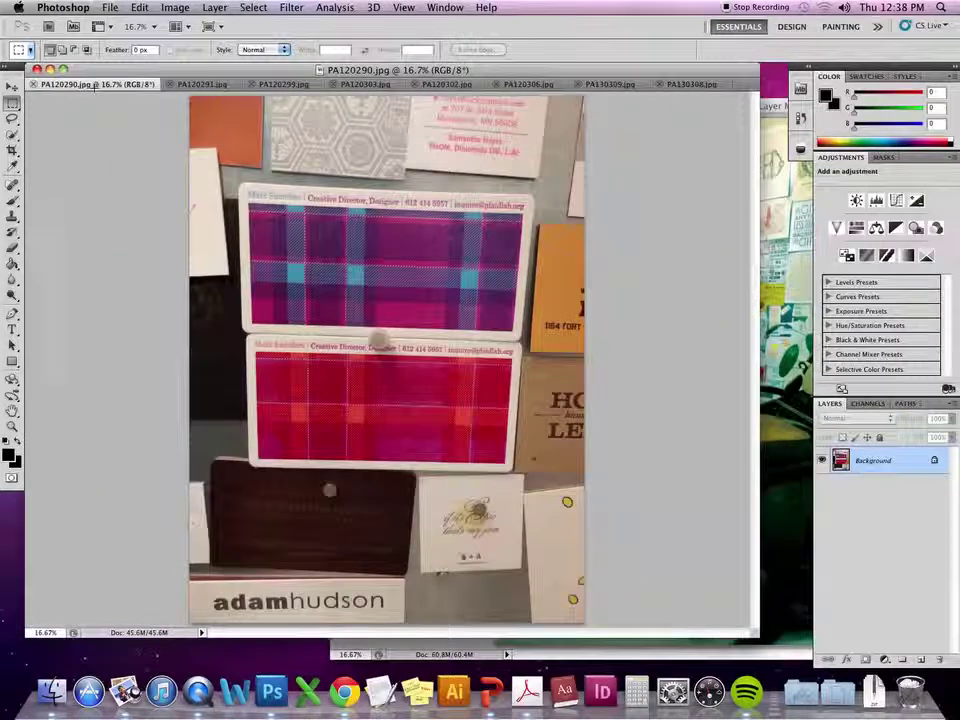
pyautogui.click(765, 115)
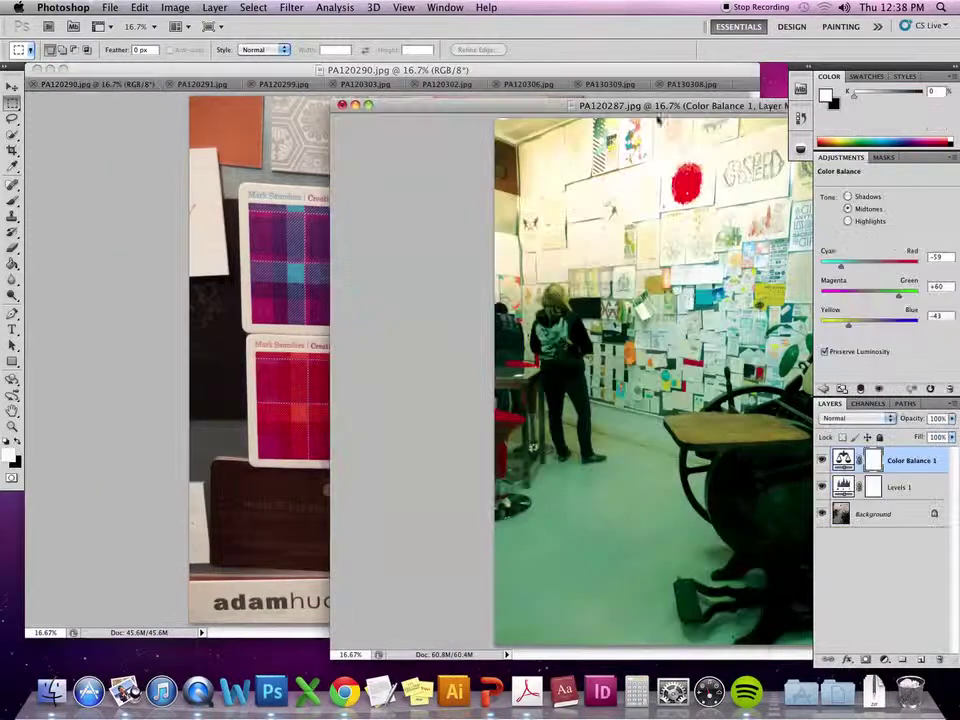
pyautogui.click(145, 130)
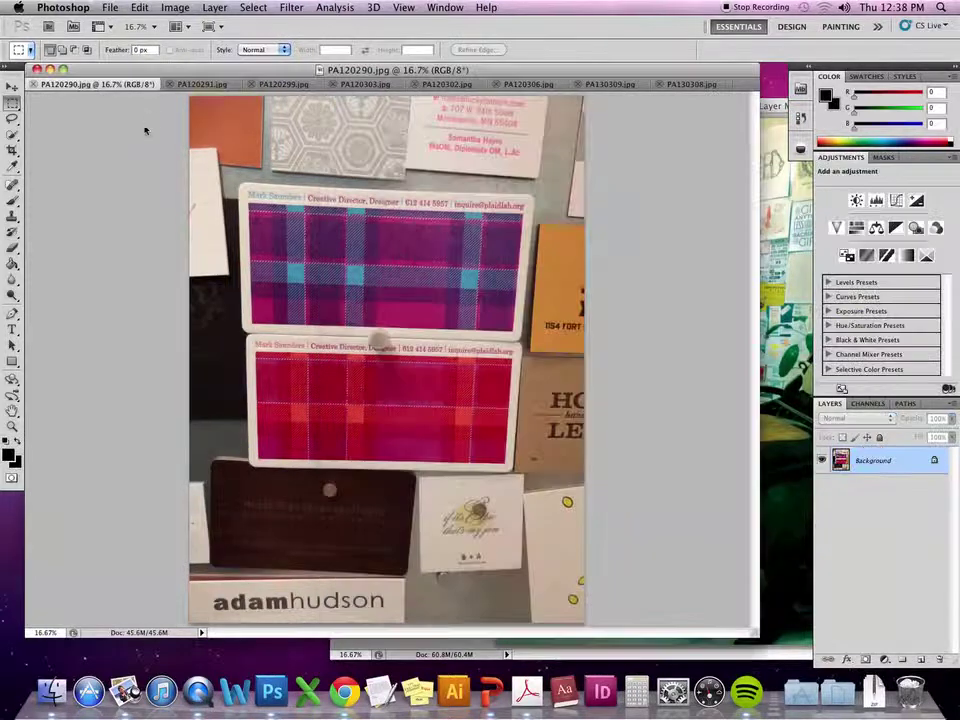
pyautogui.click(11, 87)
# Convert PA120290.jpg to CMYK Color, accepting the profile notice.
pyautogui.click(175, 7)
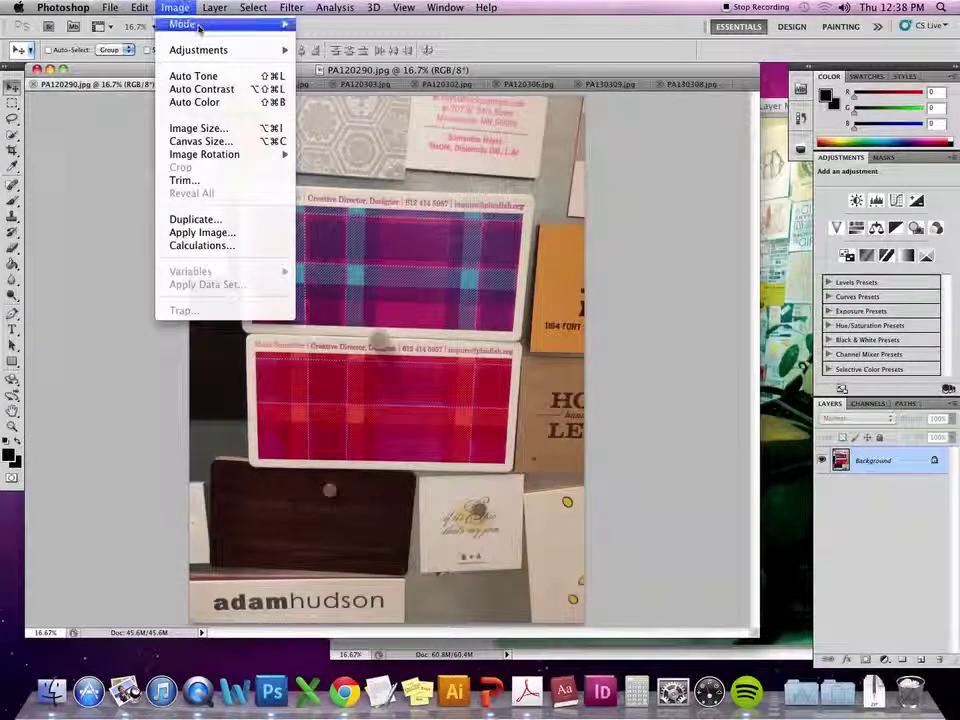
pyautogui.moveTo(190, 24)
pyautogui.click(336, 90)
pyautogui.click(585, 287)
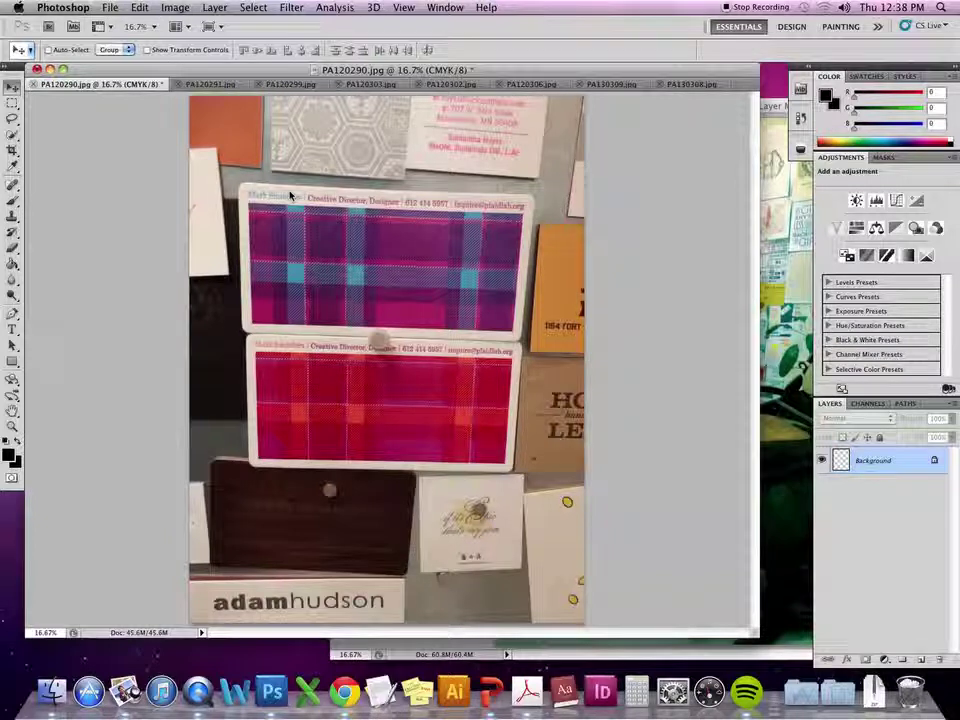
# Set the image resolution of PA120290.jpg to 300 pixels/inch with Resample Image turned off.
pyautogui.click(186, 8)
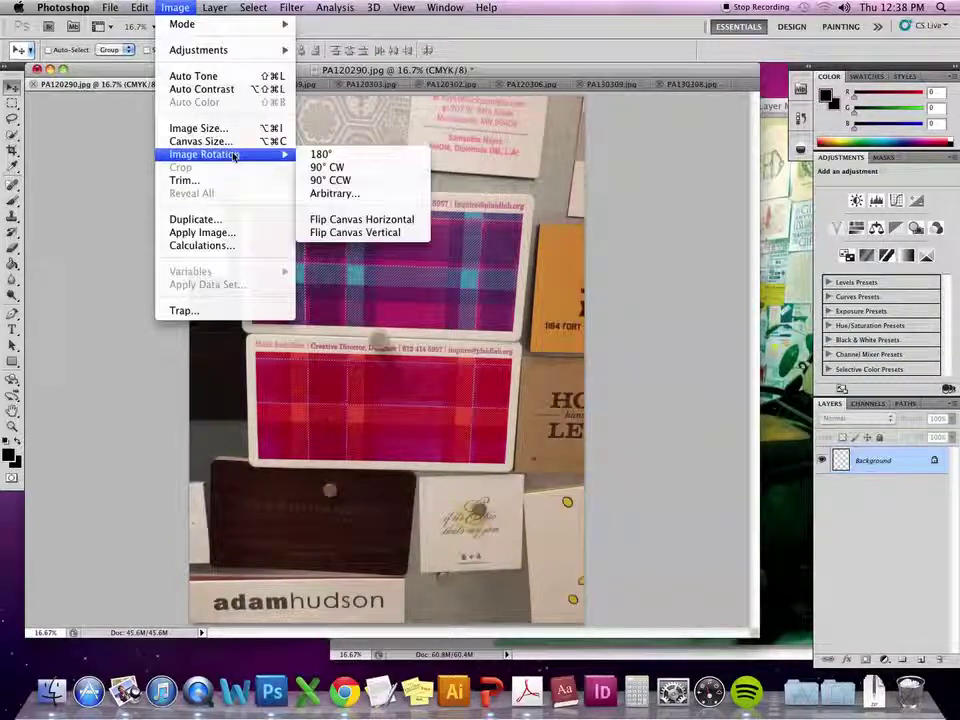
pyautogui.click(196, 128)
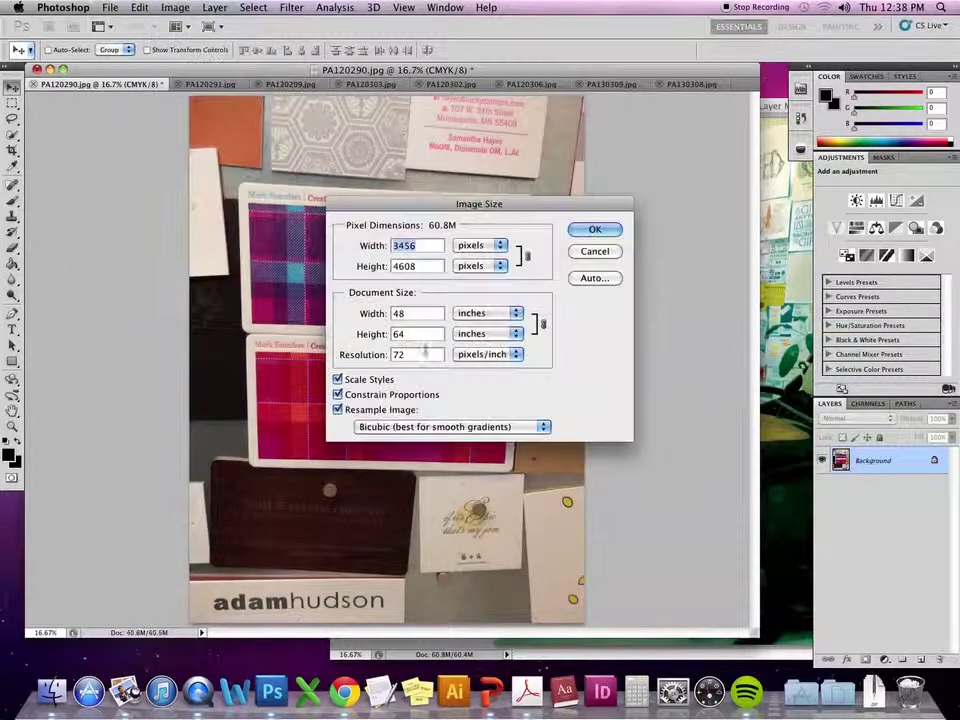
pyautogui.click(338, 410)
pyautogui.doubleClick(412, 355)
pyautogui.write('300')
pyautogui.press('Return')
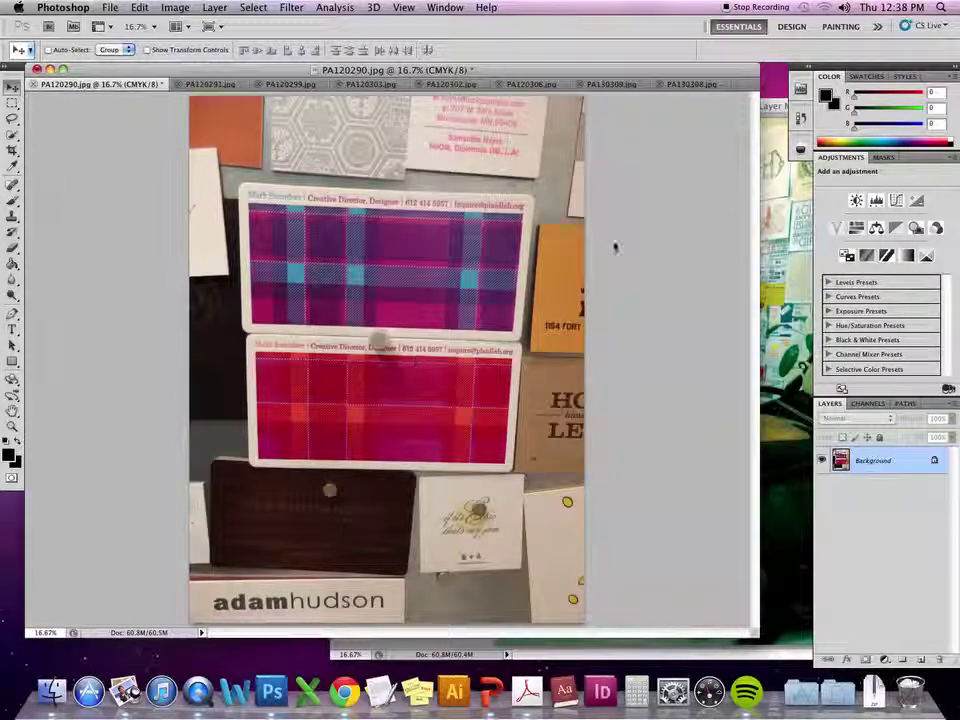
# Copy the Color Balance 1 and Levels 1 adjustment layers from PA120287.jpg onto PA120290.jpg.
pyautogui.click(771, 106)
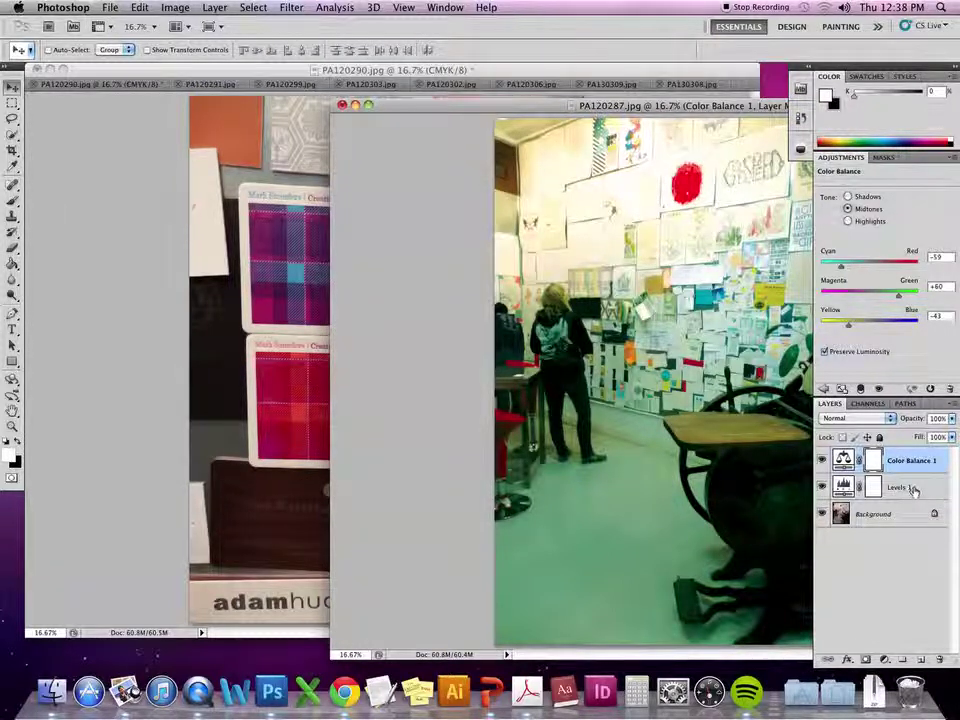
pyautogui.keyDown('shift'); pyautogui.click(905, 488); pyautogui.keyUp('shift')
pyautogui.moveTo(555, 396); pyautogui.dragTo(303, 328)
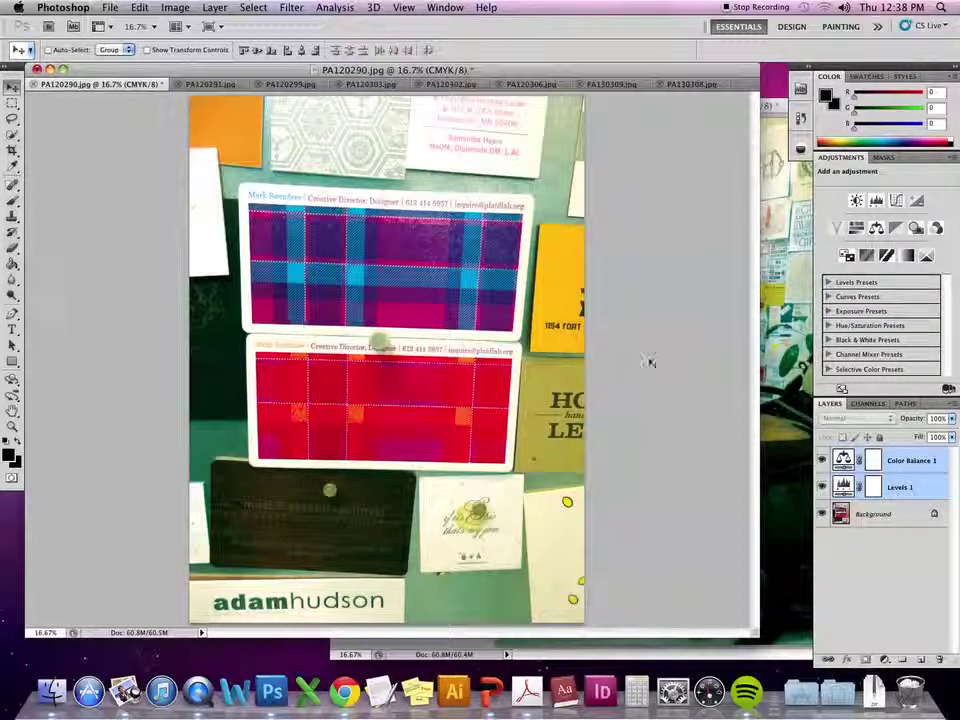
# Adjust the copied Levels 1 layer in PA120290.jpg to black about 38, midtone 1.66 and white 236.
pyautogui.click(914, 491)
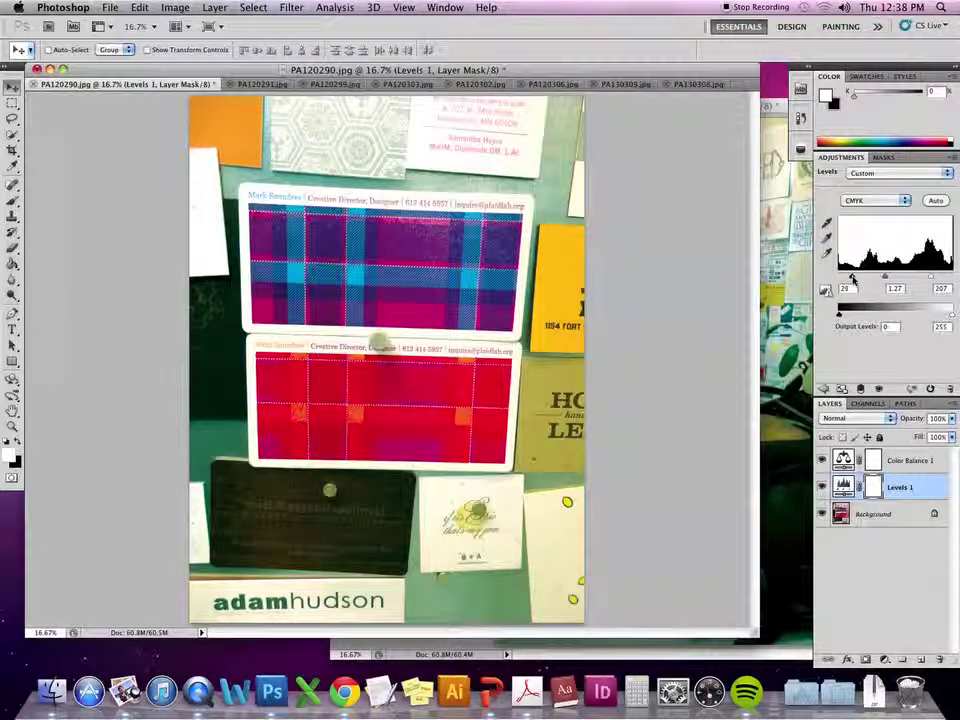
pyautogui.moveTo(852, 279); pyautogui.dragTo(846, 279)
pyautogui.moveTo(941, 279); pyautogui.dragTo(855, 279)
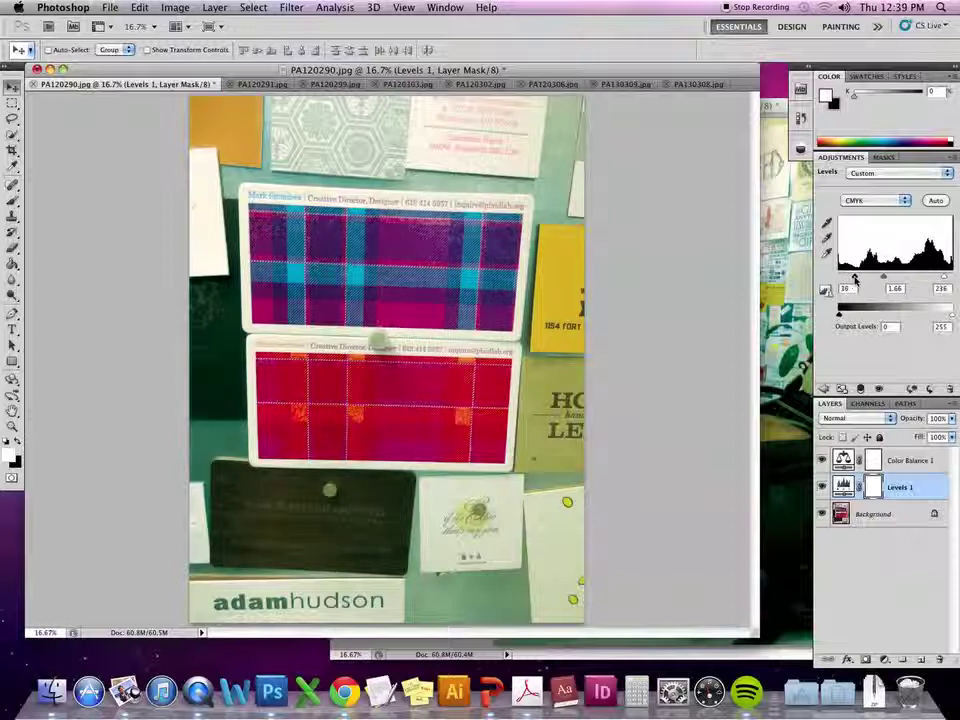
# Select the Color Balance 1 layer, dock the floating PA120287.jpg window back among the open documents, and return to PA120290.jpg.
pyautogui.click(910, 460)
pyautogui.hotkey('ctrl', 'Tab')
pyautogui.moveTo(508, 108); pyautogui.dragTo(250, 78)
pyautogui.moveTo(246, 81); pyautogui.dragTo(258, 85)
pyautogui.click(62, 86)
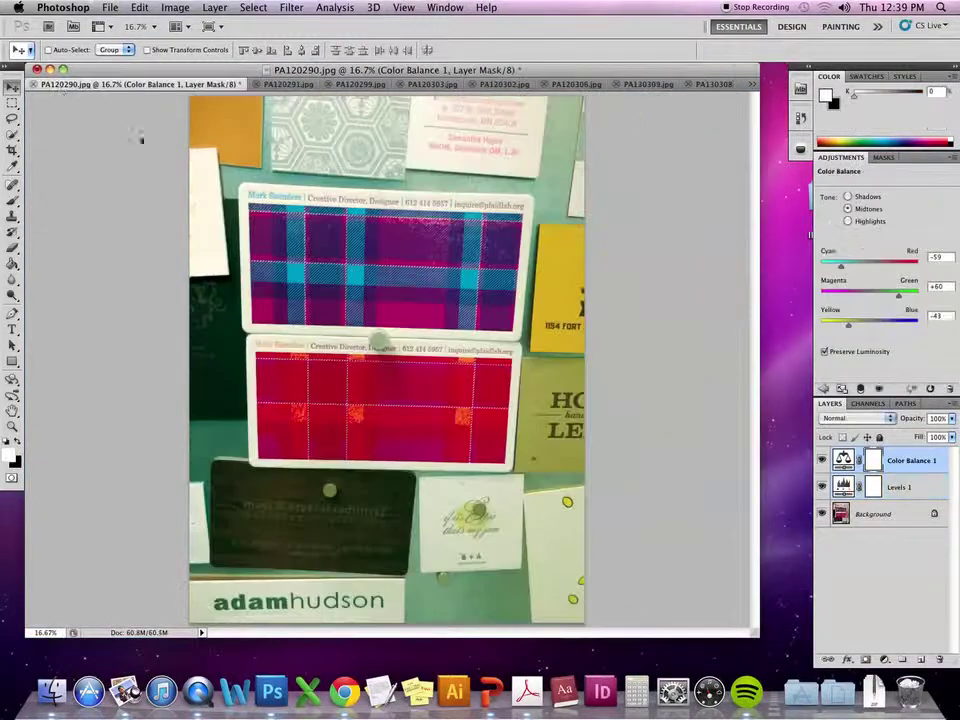
pyautogui.click(291, 8)
pyautogui.click(214, 8)
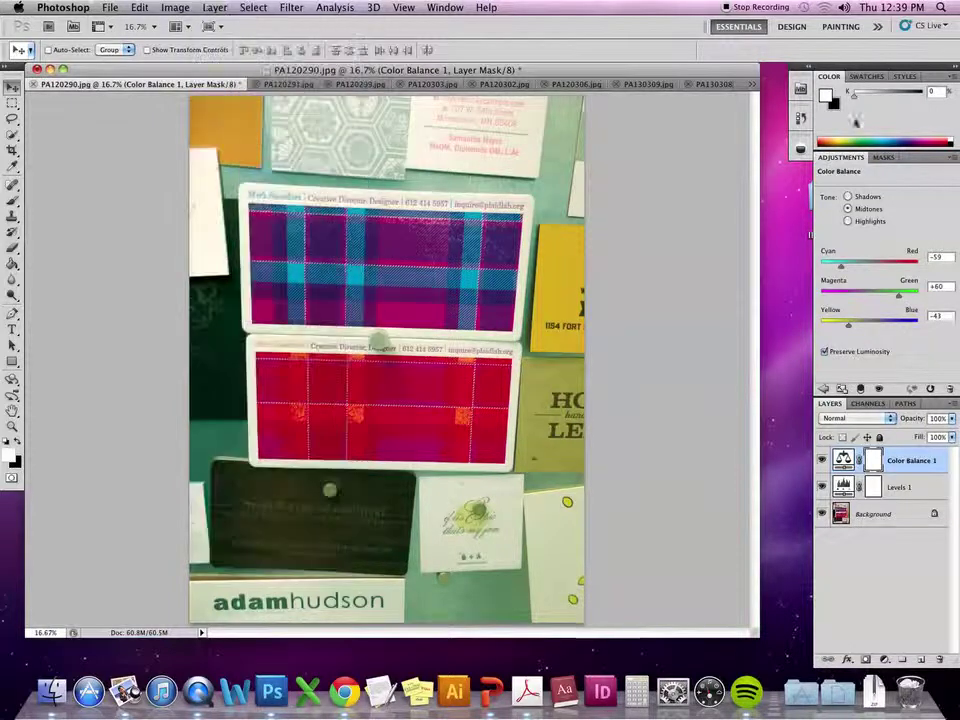
# Add a Posterize adjustment layer above Color Balance 1 in PA120290.jpg and set it to 2 levels.
pyautogui.click(824, 389)
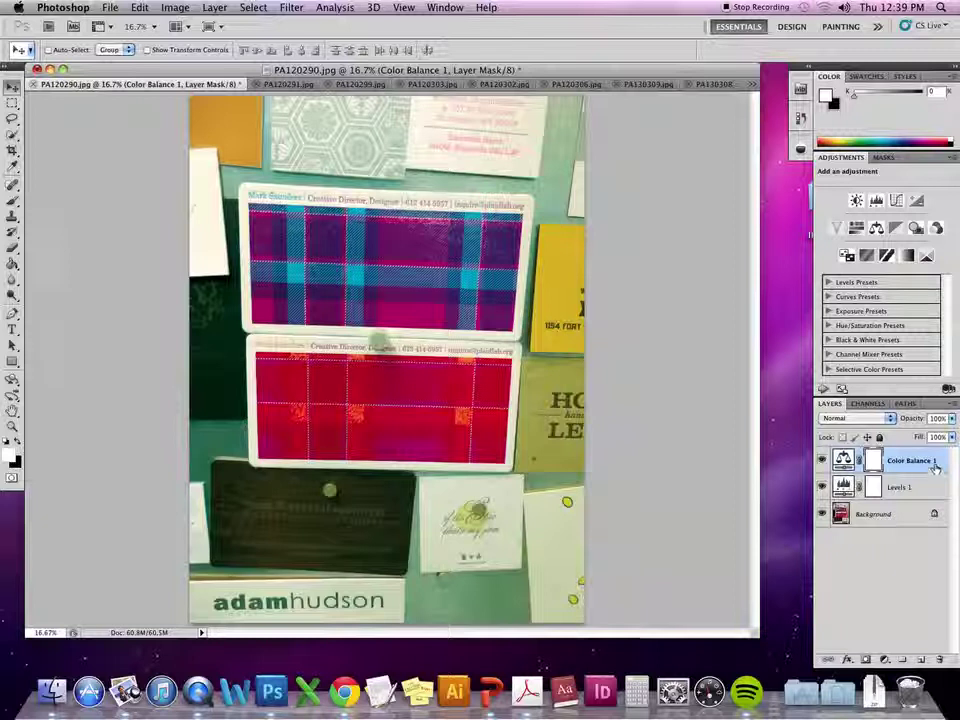
pyautogui.click(868, 257)
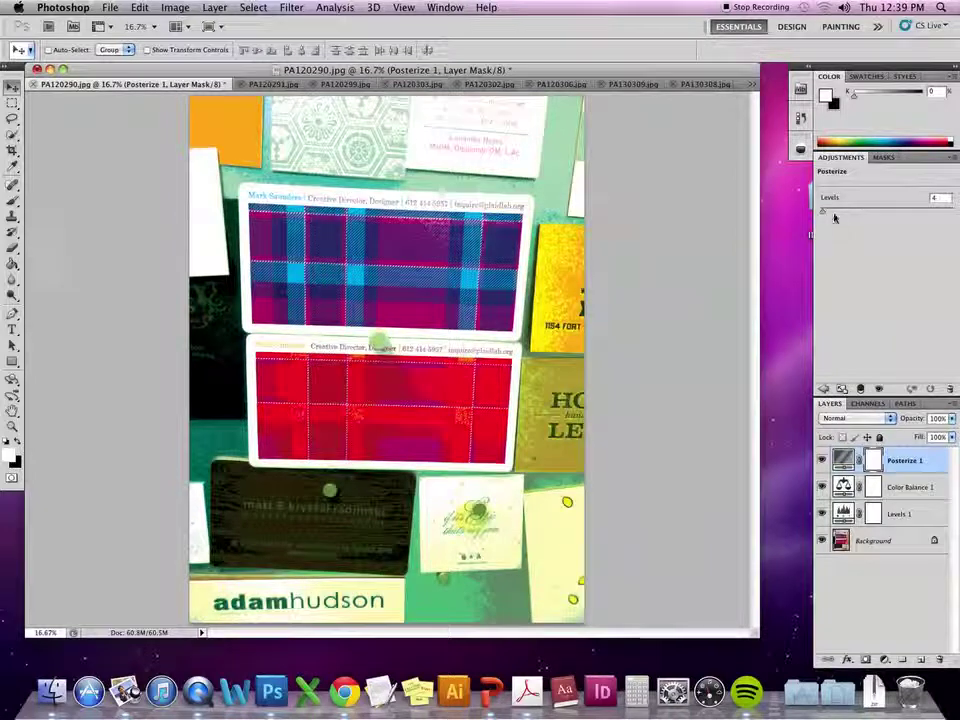
pyautogui.moveTo(824, 215); pyautogui.dragTo(834, 215)
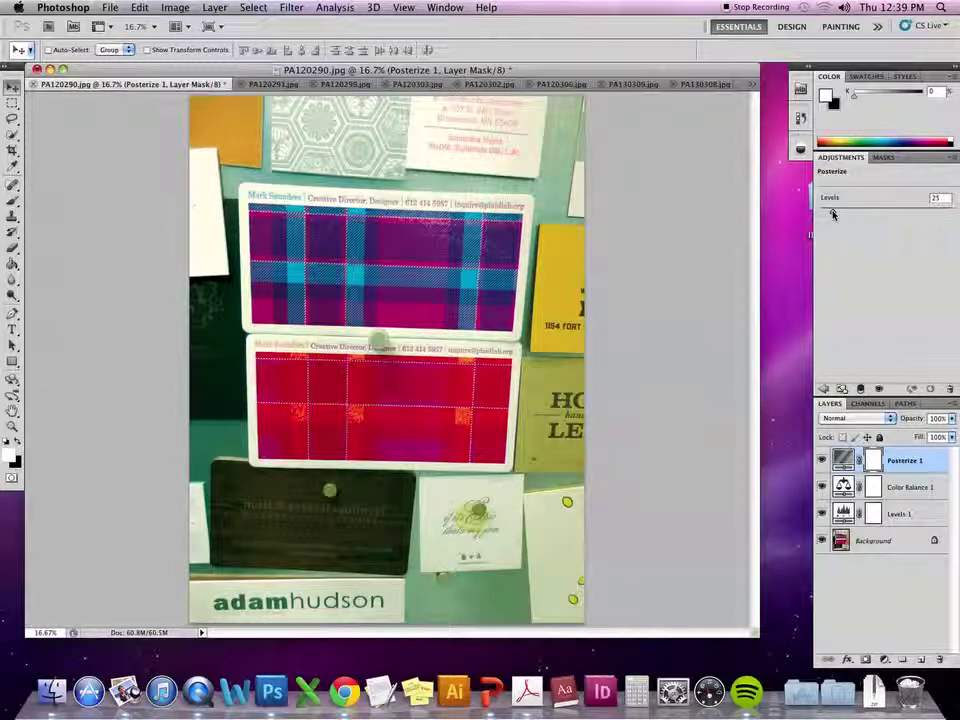
pyautogui.moveTo(833, 215); pyautogui.dragTo(773, 213)
# Hide the Color Balance 1 and Levels 1 layers to examine the Posterize 1 effect alone at 2 levels.
pyautogui.click(934, 493)
pyautogui.click(888, 542)
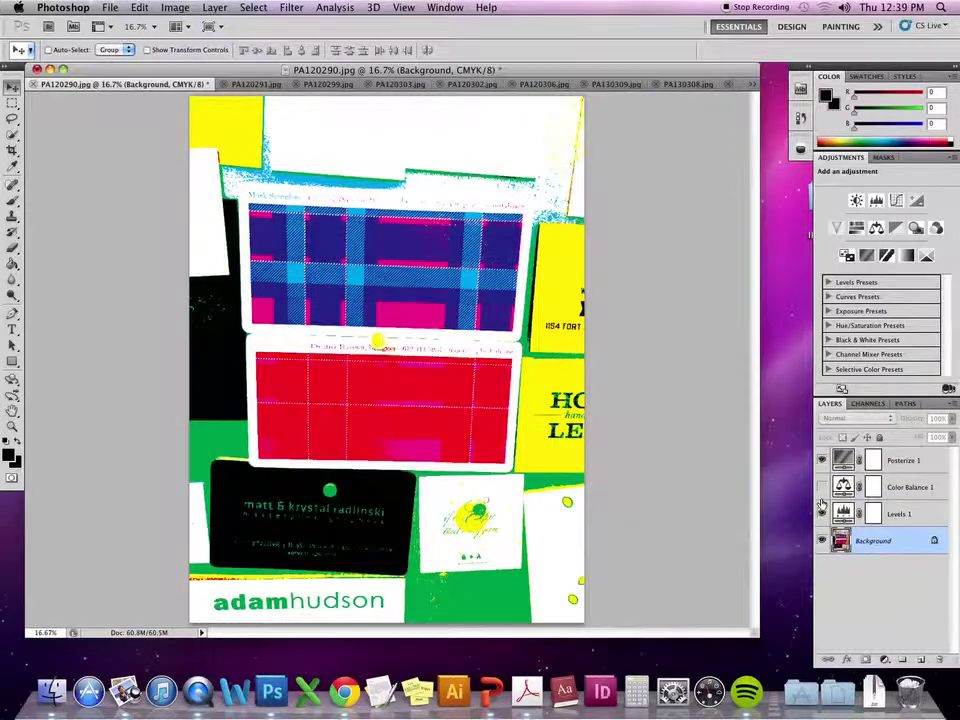
pyautogui.click(821, 487)
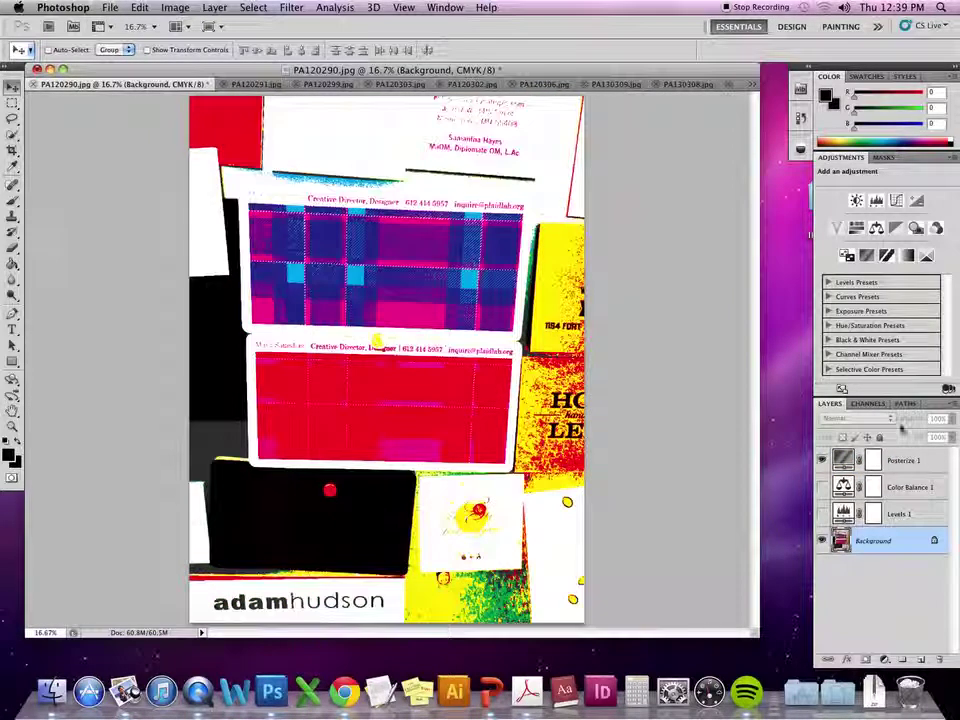
pyautogui.click(922, 462)
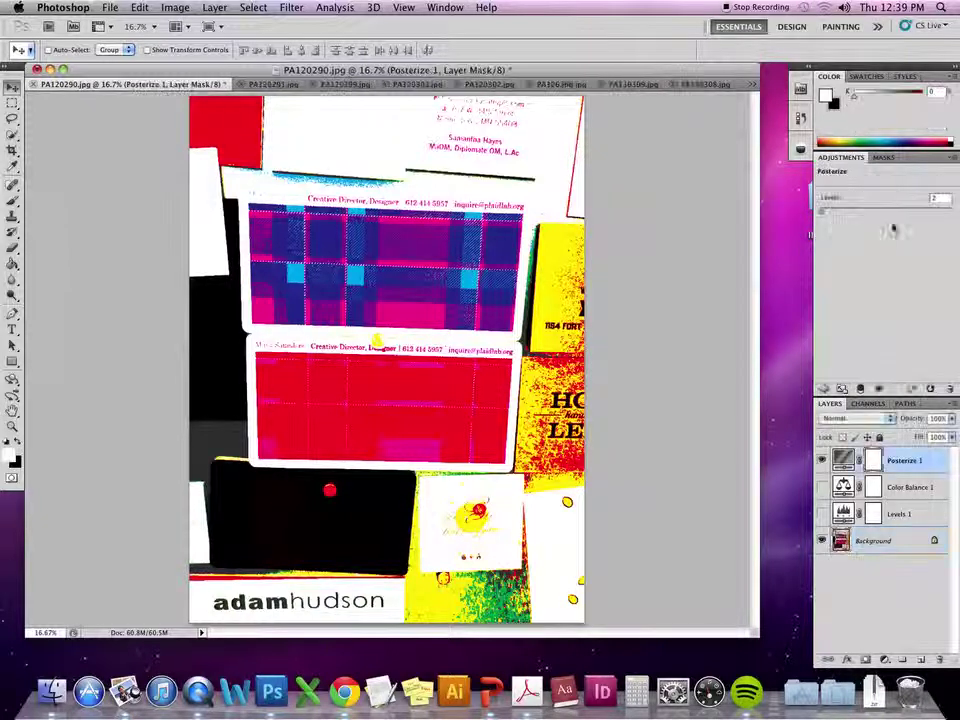
pyautogui.moveTo(821, 208)
pyautogui.mouseDown()
pyautogui.moveTo(848, 213)
pyautogui.moveTo(821, 214)
pyautogui.mouseUp()
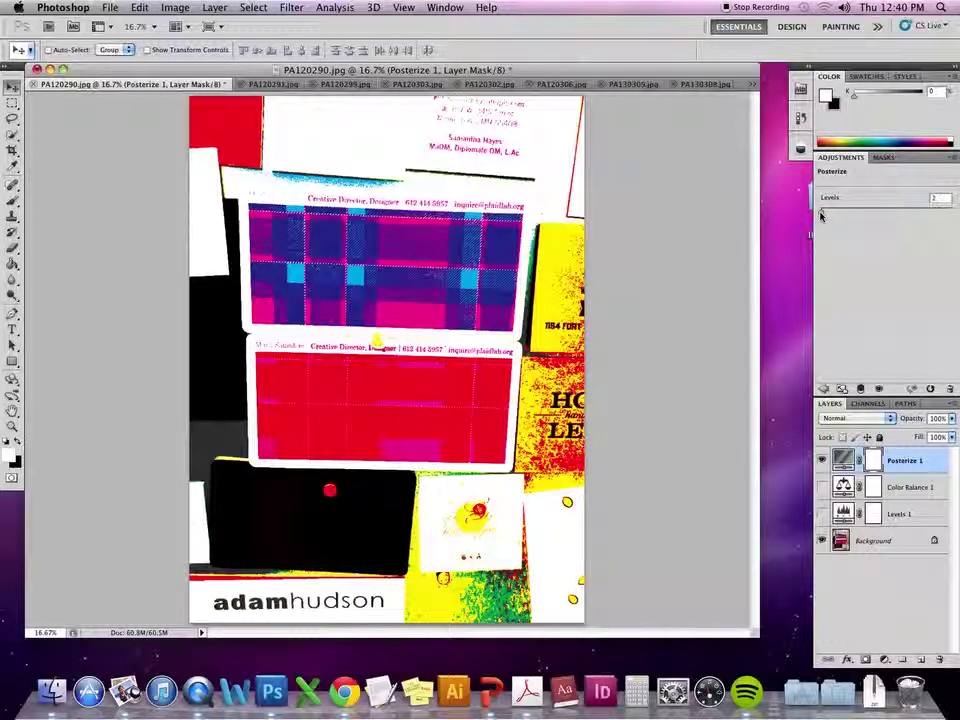
pyautogui.moveTo(822, 215)
pyautogui.mouseDown()
pyautogui.moveTo(921, 218)
pyautogui.moveTo(814, 214)
pyautogui.mouseUp()
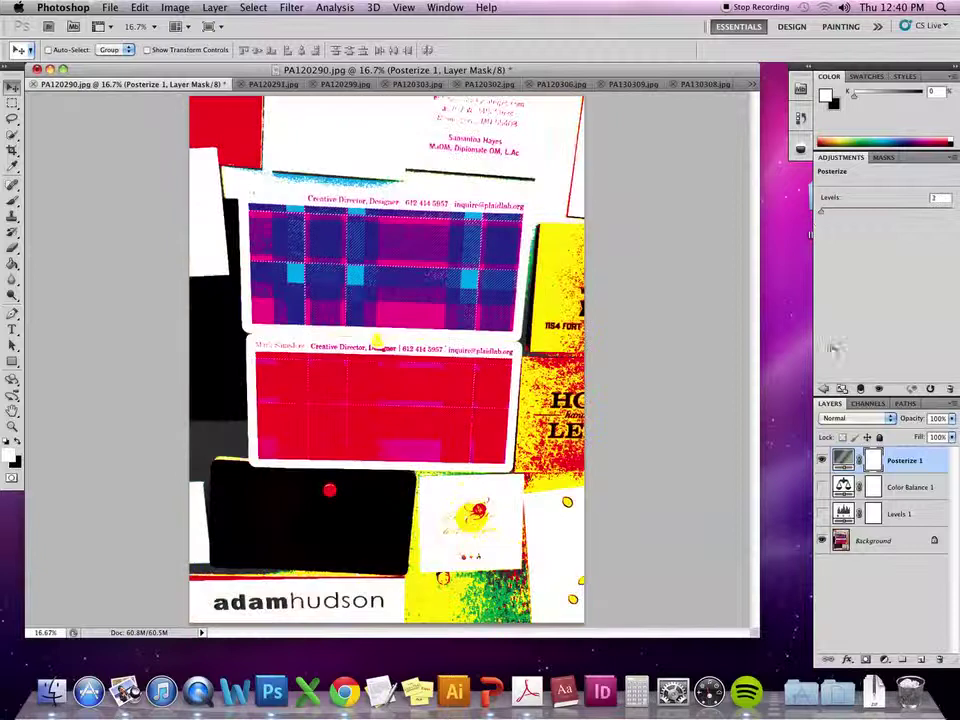
# Hide Posterize 1, show Color Balance 1 and Levels 1 again, and add a Gradient Map adjustment layer on top.
pyautogui.click(822, 461)
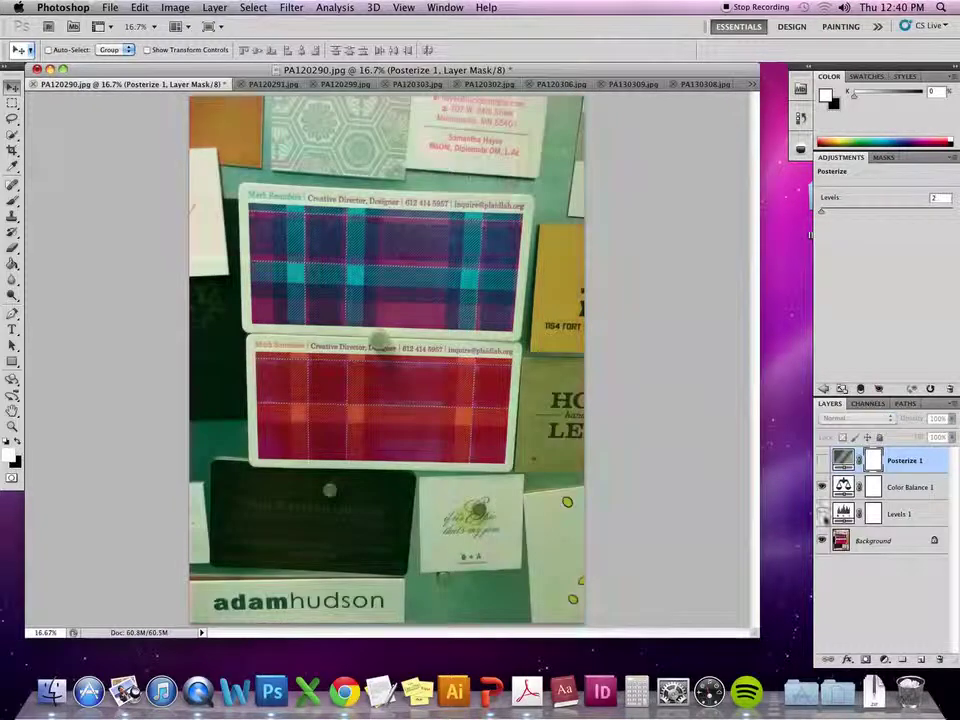
pyautogui.click(824, 390)
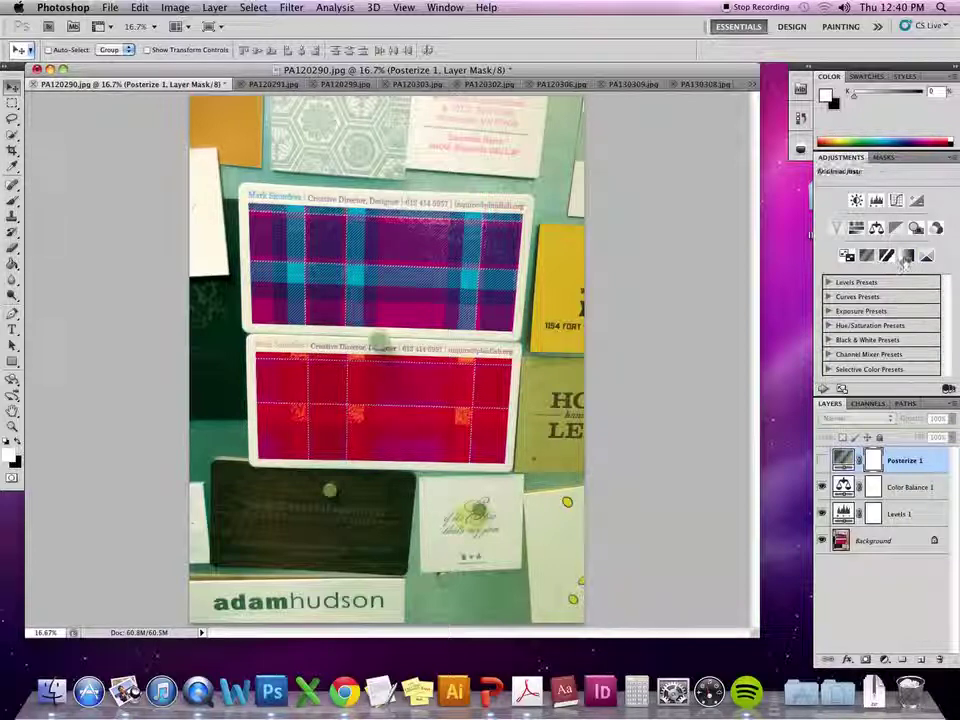
pyautogui.click(905, 257)
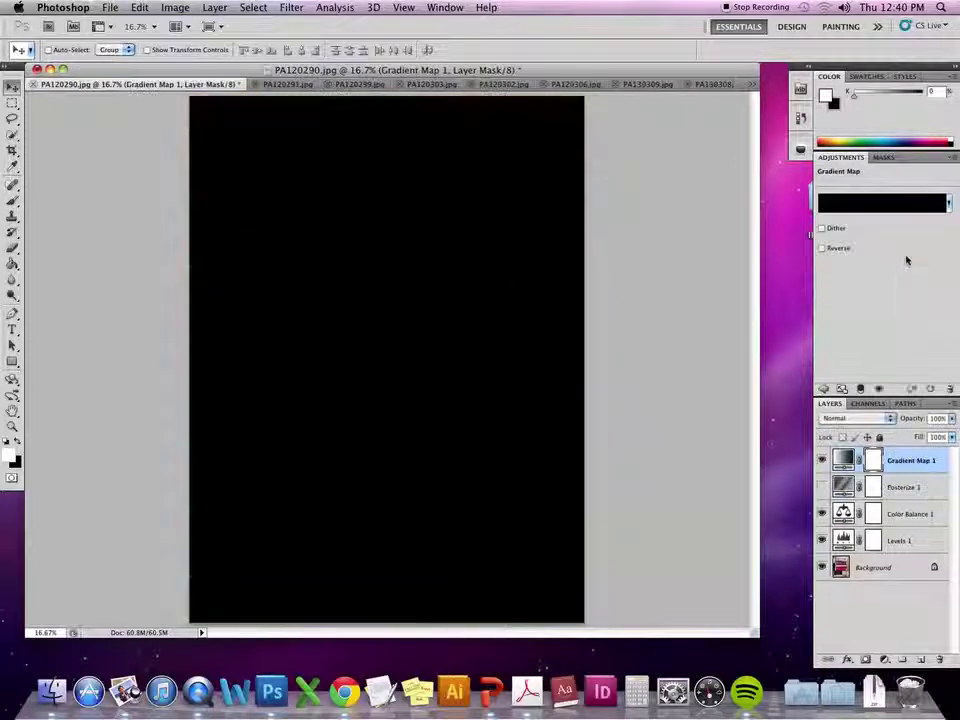
# Edit the gradient map's gradient and set its starting color stop to a bright cyan with hue 185°.
pyautogui.click(882, 210)
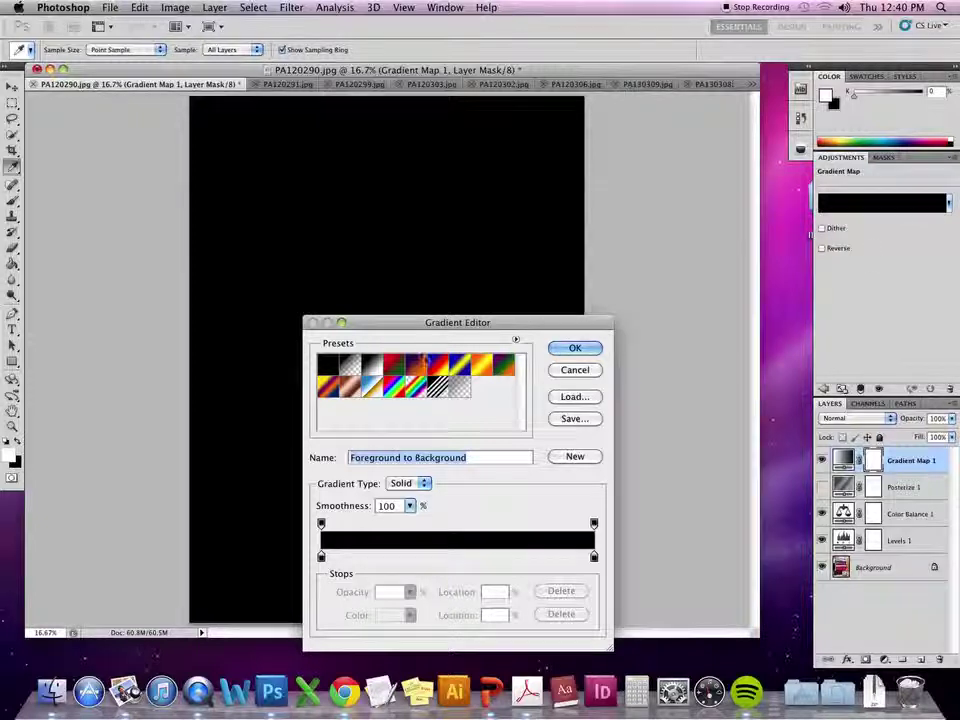
pyautogui.moveTo(443, 322); pyautogui.dragTo(466, 143)
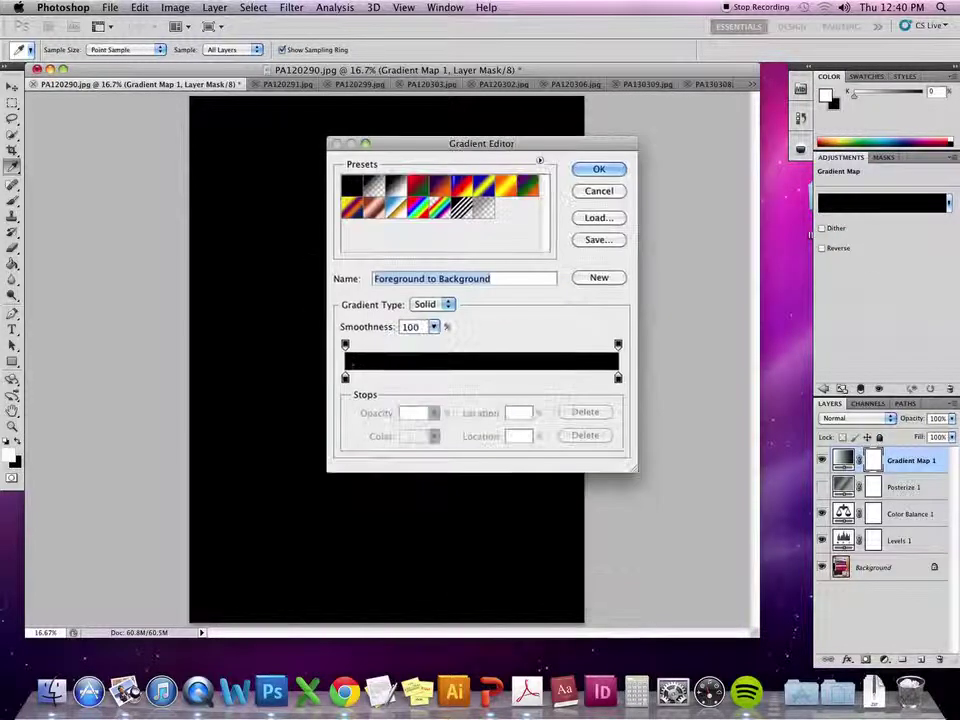
pyautogui.doubleClick(346, 379)
pyautogui.moveTo(438, 304); pyautogui.dragTo(481, 217)
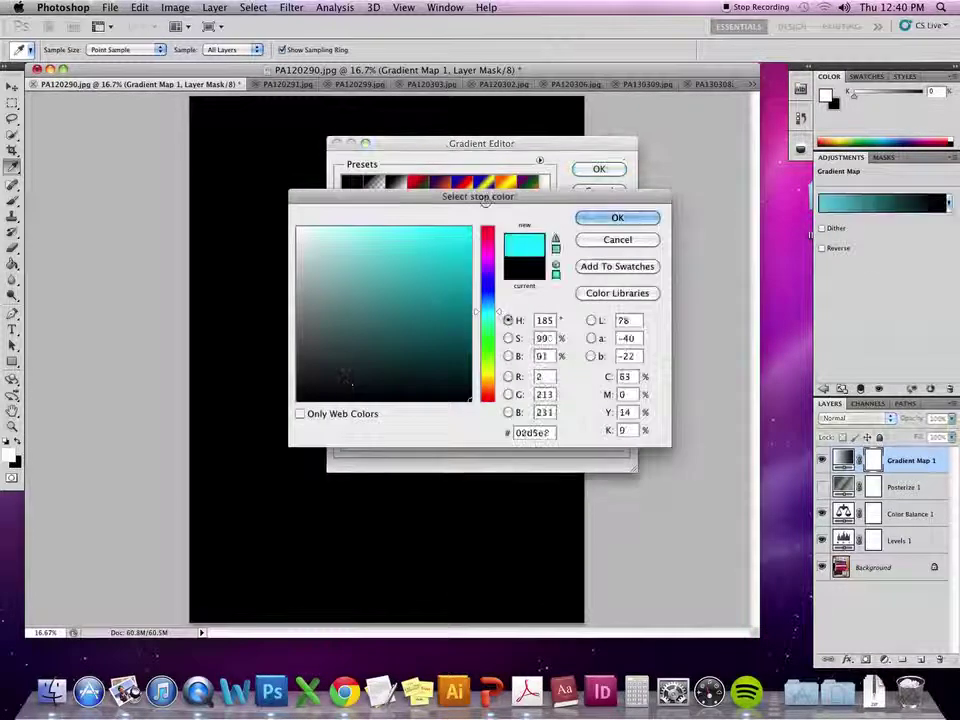
pyautogui.click(634, 220)
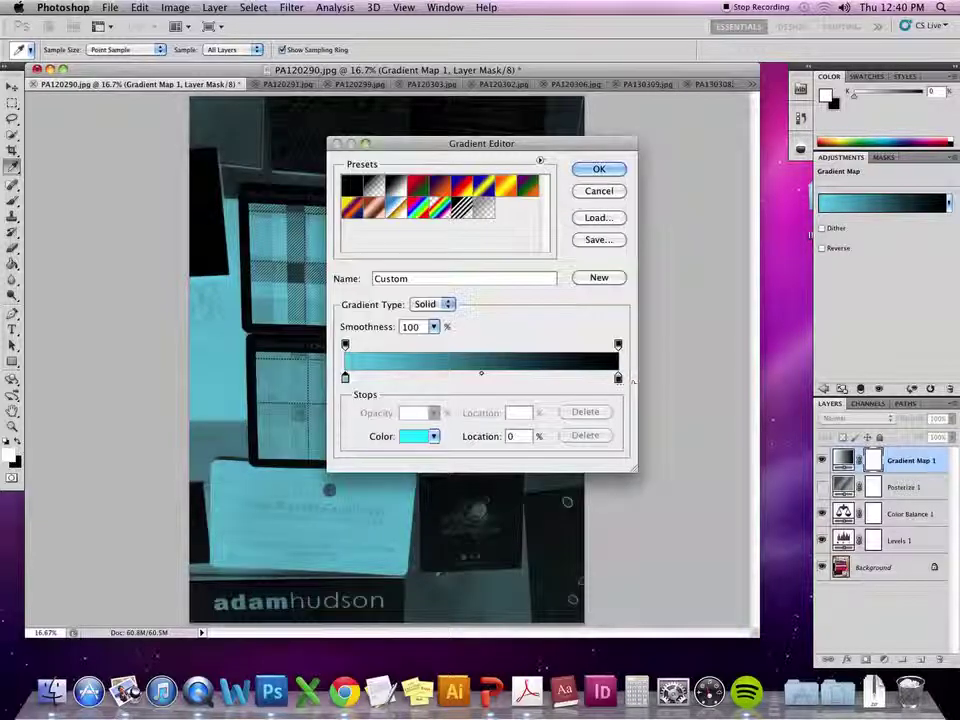
# Set the gradient's end color stop at 100% to bright yellow, #f0ff00.
pyautogui.doubleClick(619, 380)
pyautogui.click(491, 370)
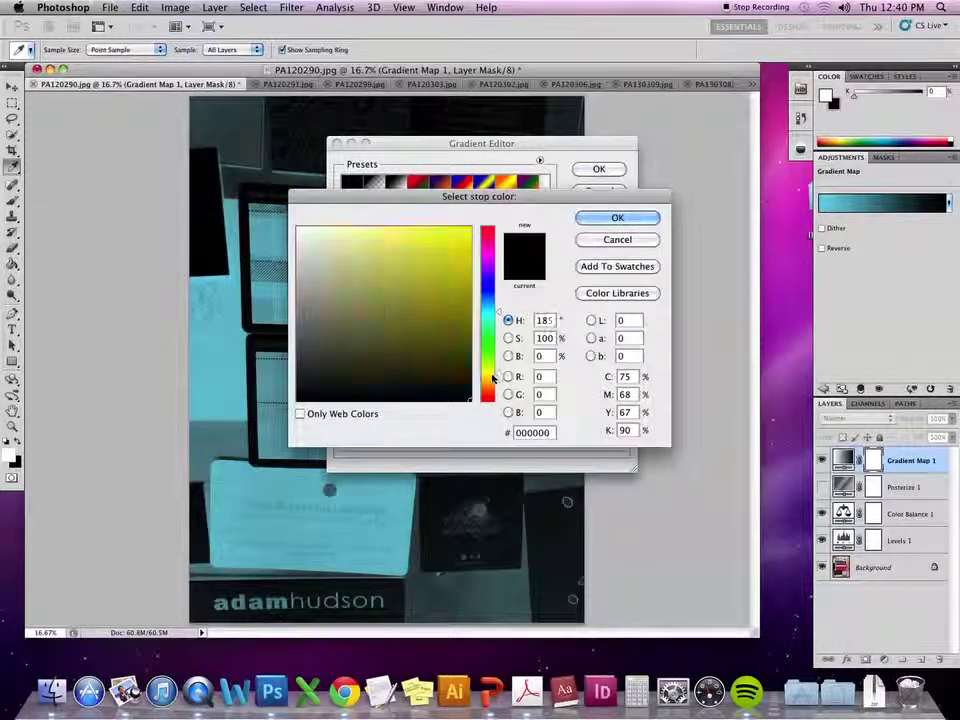
pyautogui.click(492, 372)
pyautogui.moveTo(465, 270); pyautogui.dragTo(489, 194)
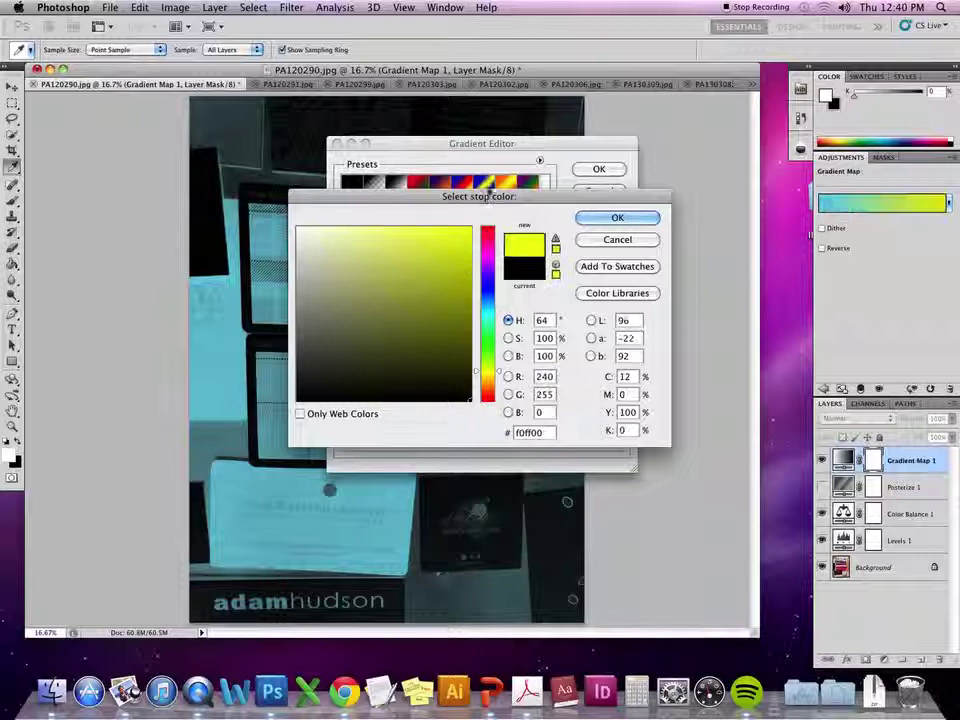
pyautogui.click(617, 217)
# Add a middle color stop at 49% in green #54a125 and apply the cyan-green-yellow gradient to the Gradient Map 1 layer.
pyautogui.moveTo(533, 147); pyautogui.dragTo(797, 177)
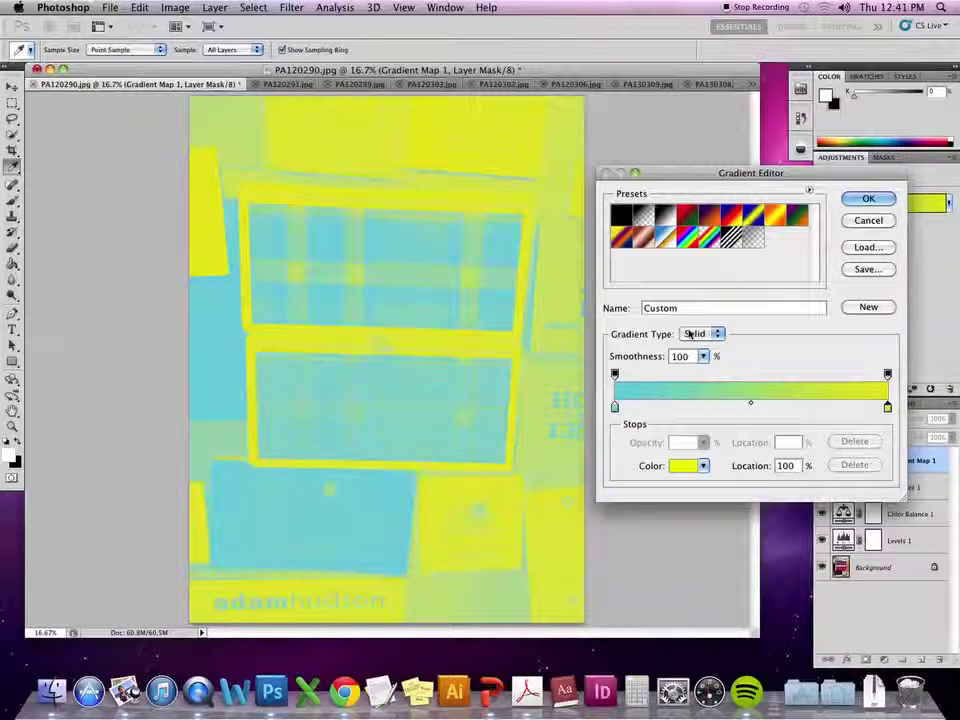
pyautogui.moveTo(764, 174); pyautogui.dragTo(630, 225)
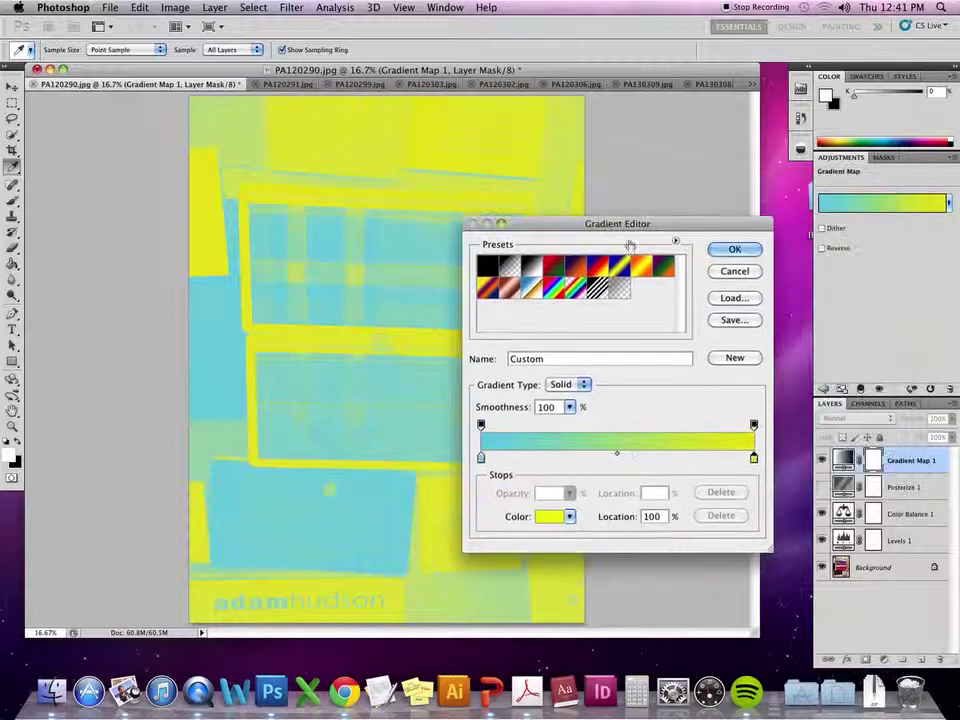
pyautogui.moveTo(610, 459); pyautogui.dragTo(615, 459)
pyautogui.doubleClick(615, 458)
pyautogui.moveTo(488, 372); pyautogui.dragTo(488, 357)
pyautogui.click(433, 289)
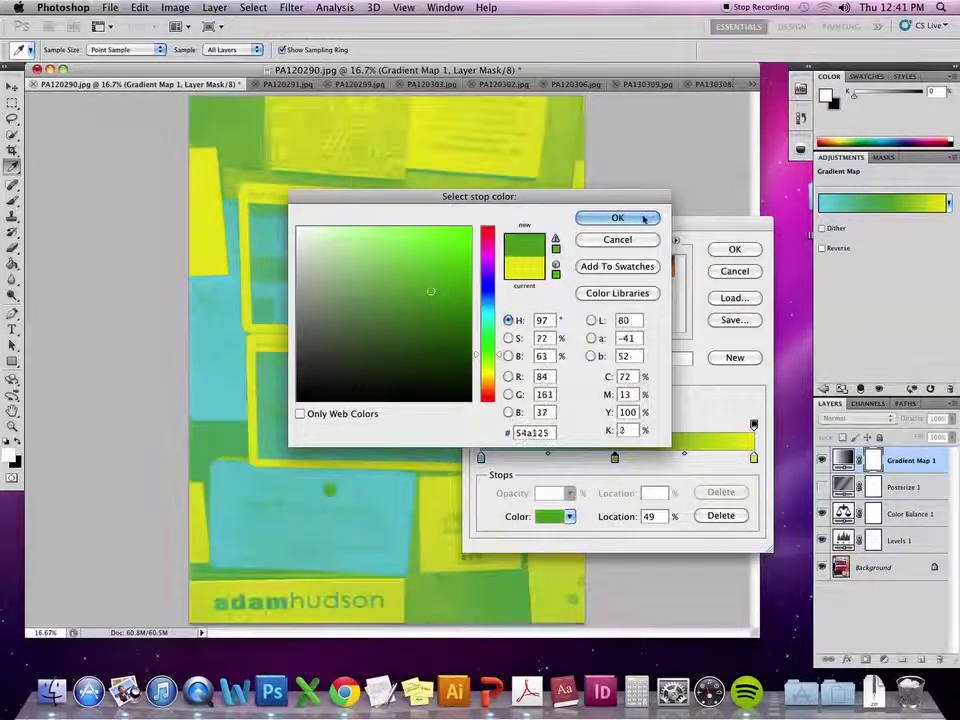
pyautogui.click(630, 217)
pyautogui.moveTo(619, 226); pyautogui.dragTo(716, 192)
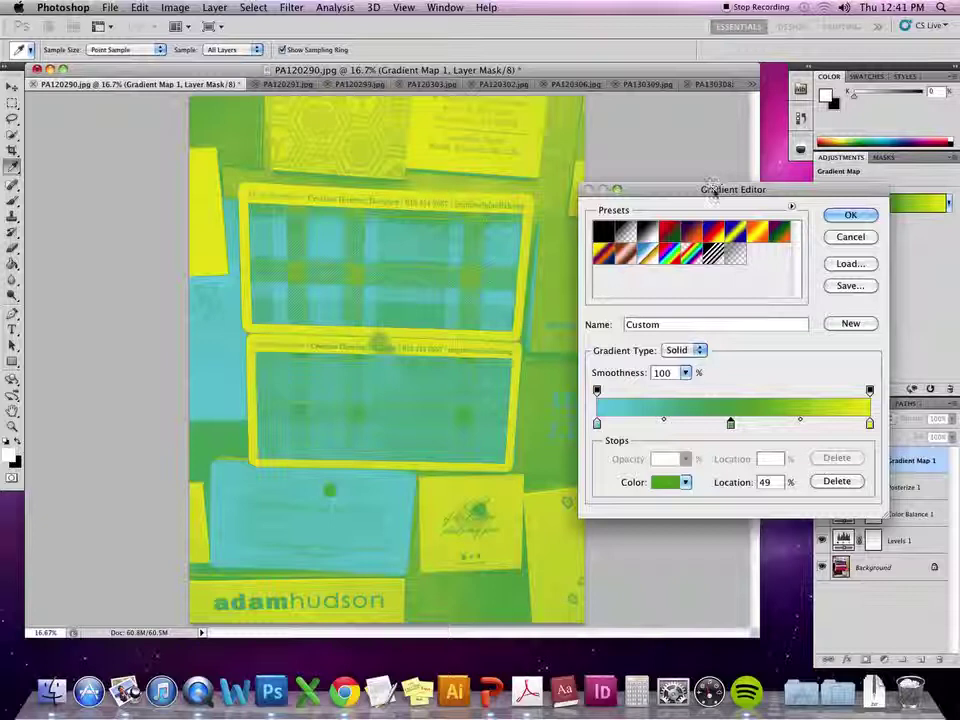
pyautogui.click(850, 216)
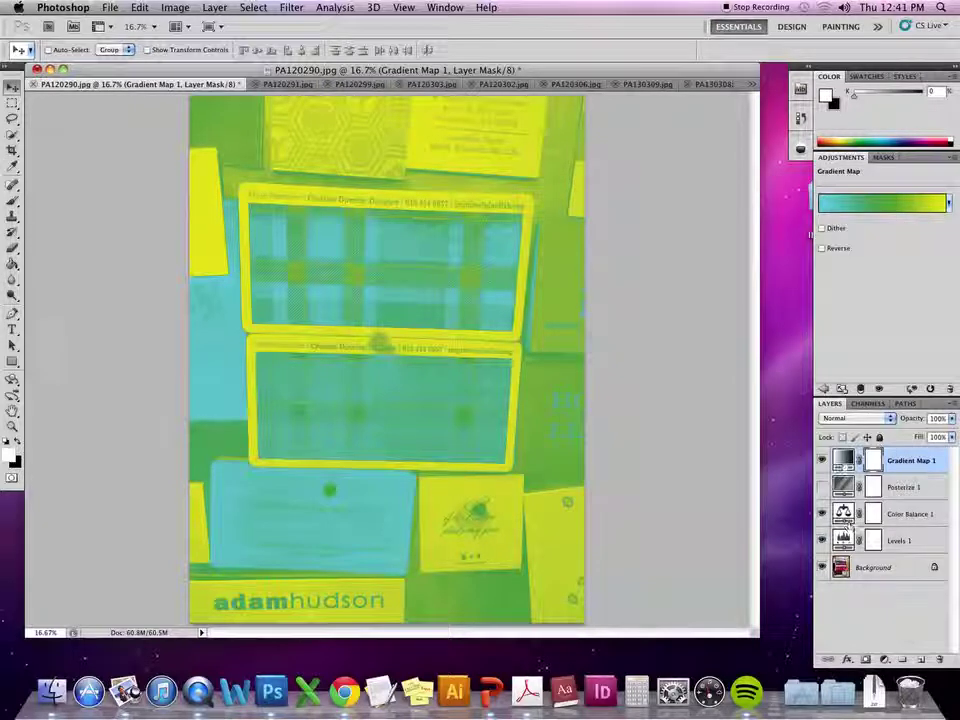
# Compare the image with and without the Gradient Map 1 layer, leaving the layer visible.
pyautogui.click(822, 461)
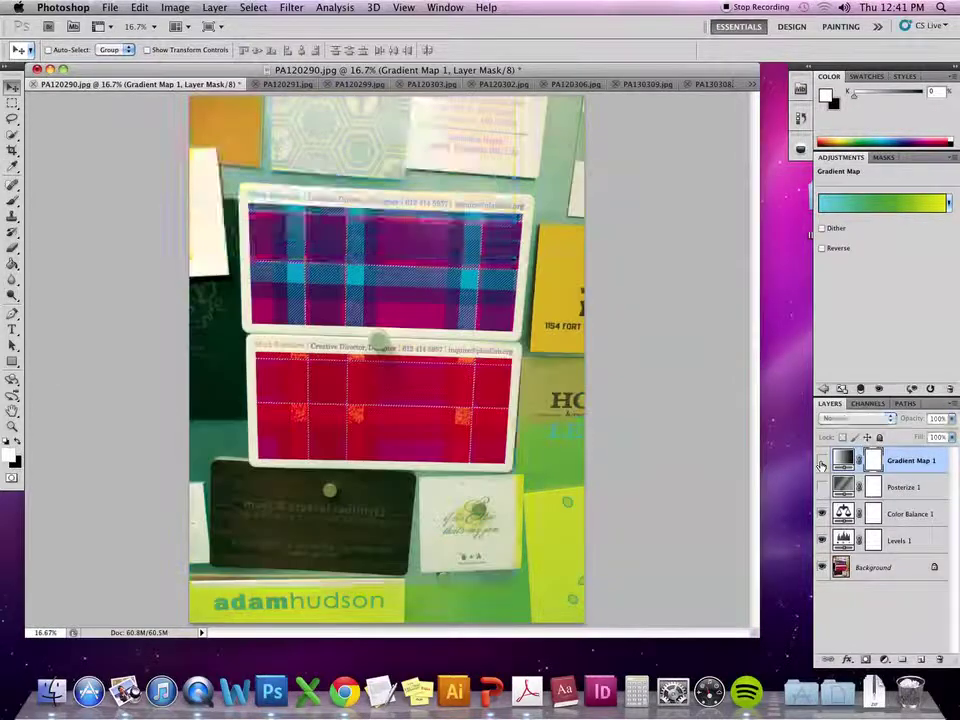
pyautogui.click(822, 461)
pyautogui.click(822, 461)
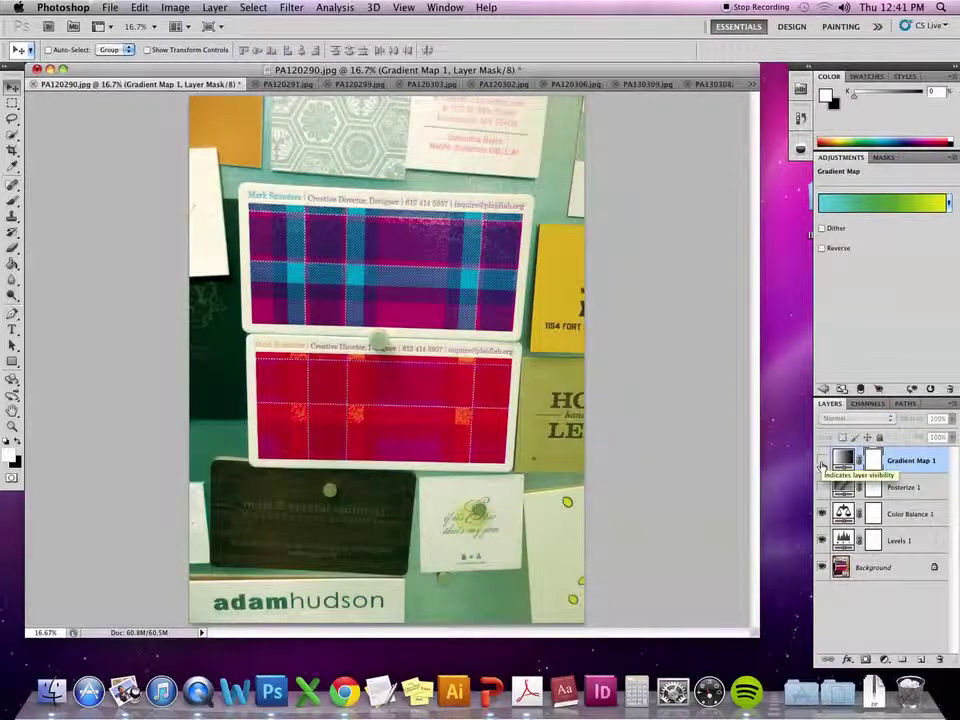
pyautogui.click(822, 461)
# Reduce the Gradient Map 1 layer's opacity to 38% and deselect all layers.
pyautogui.click(890, 419)
pyautogui.click(932, 421)
pyautogui.click(952, 420)
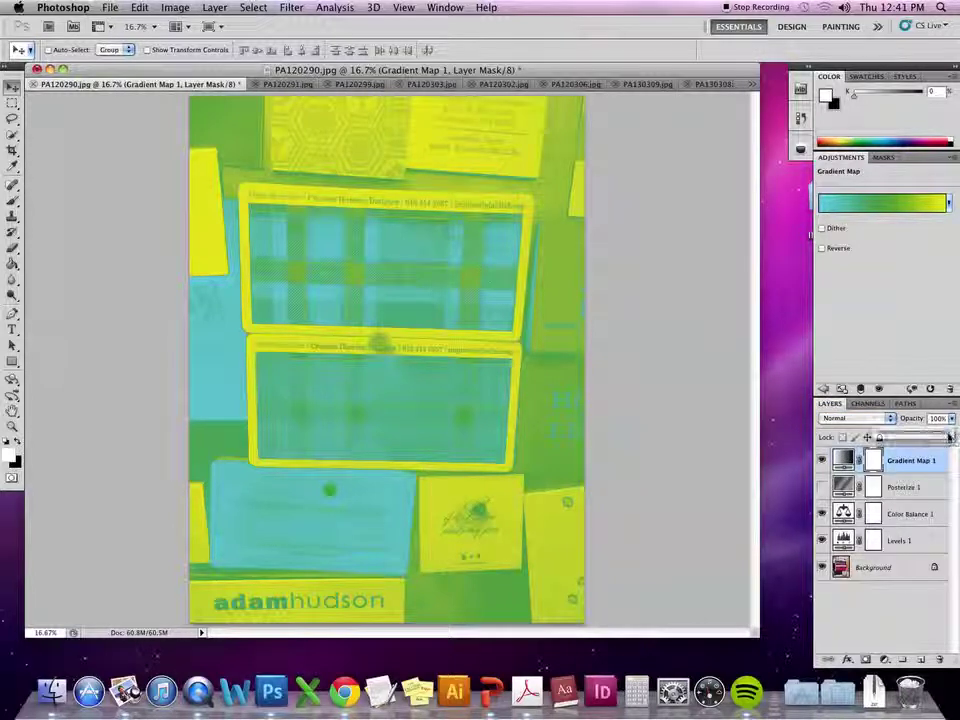
pyautogui.moveTo(950, 437); pyautogui.dragTo(906, 436)
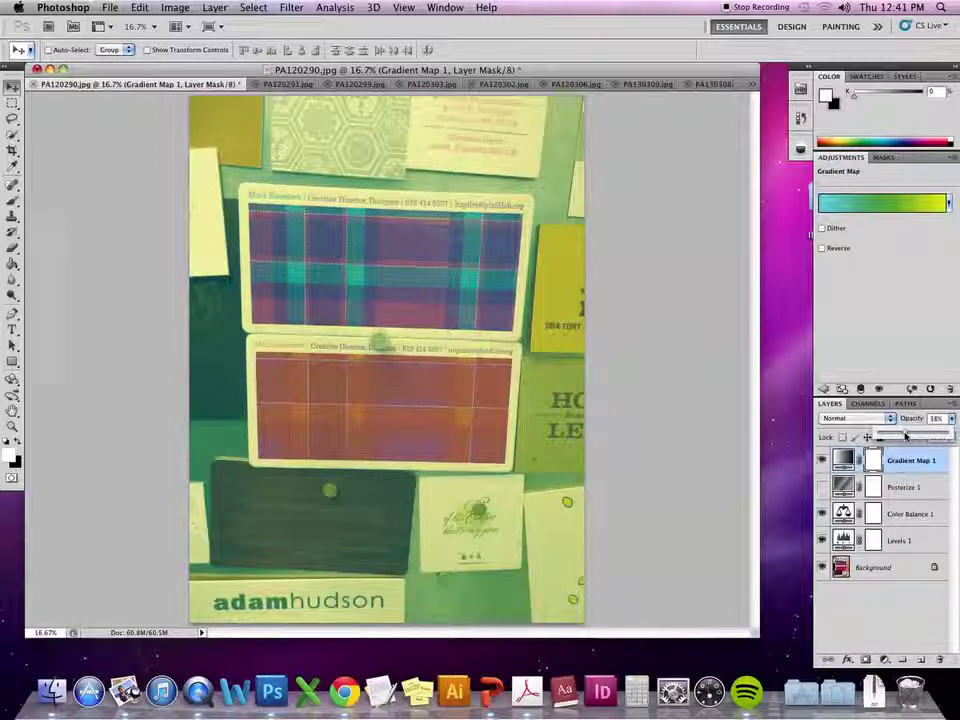
pyautogui.click(900, 590)
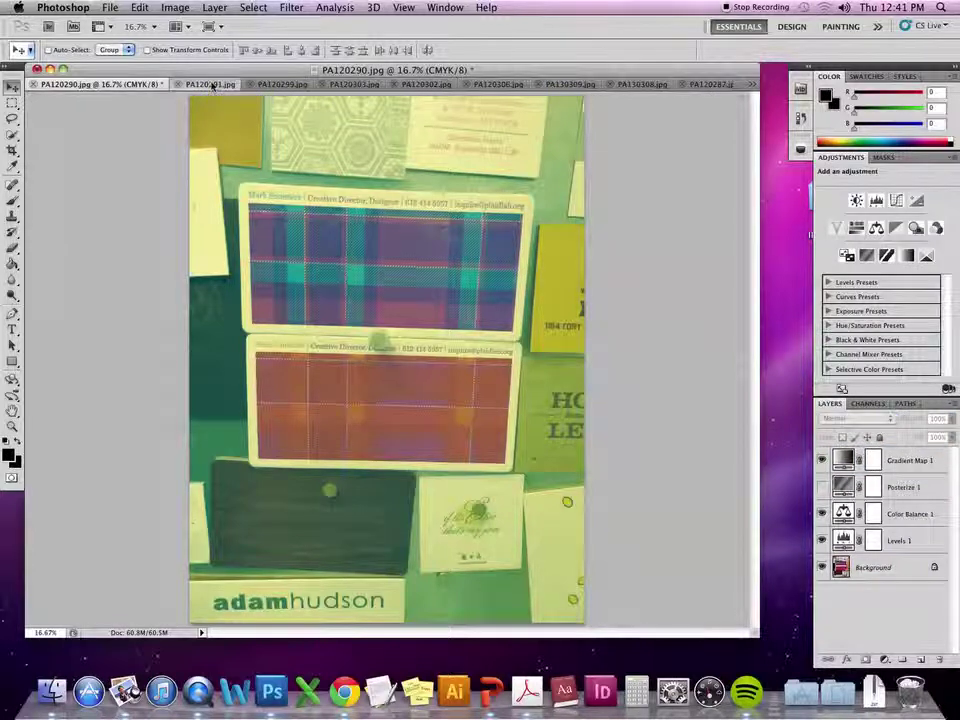
# Set the image resolution of PA120291.jpg to 300 pixels/inch with Resample Image turned off.
pyautogui.click(211, 84)
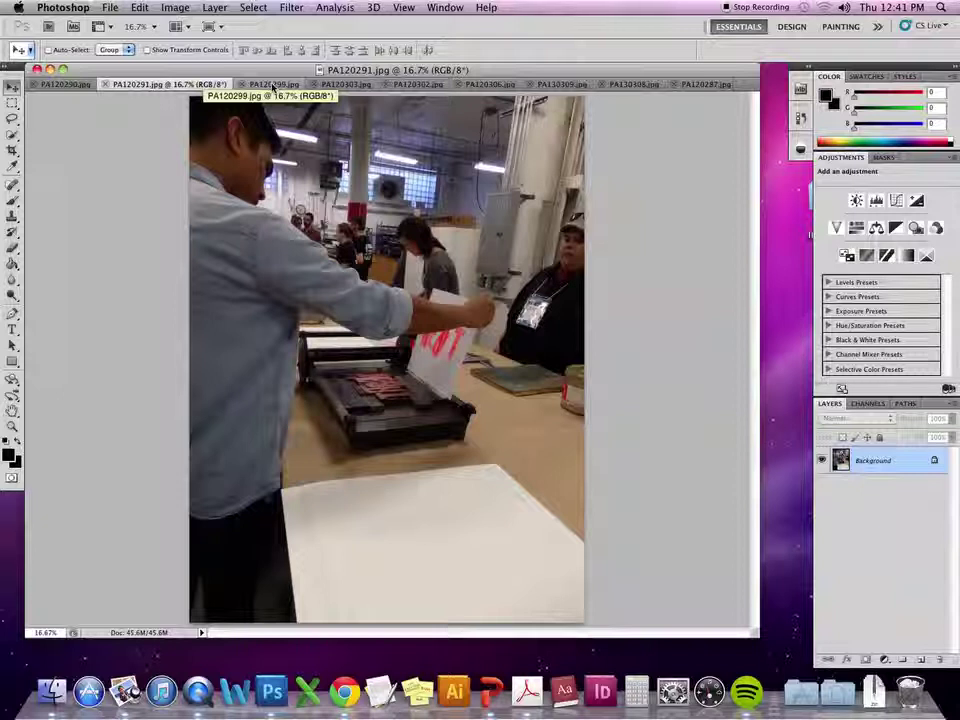
pyautogui.click(189, 6)
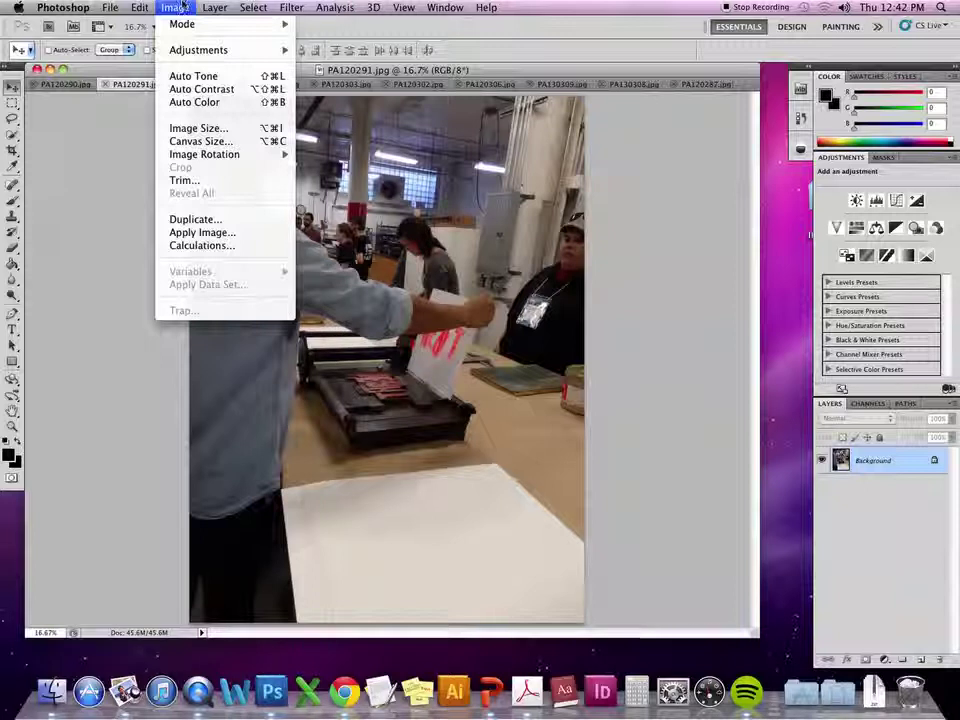
pyautogui.moveTo(179, 24)
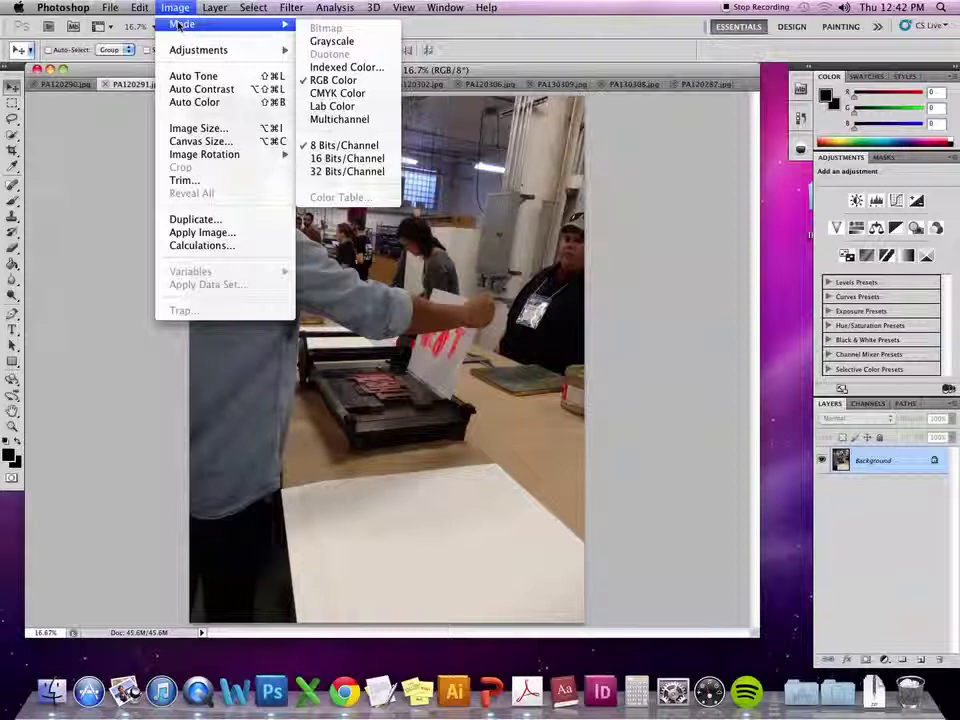
pyautogui.click(178, 7)
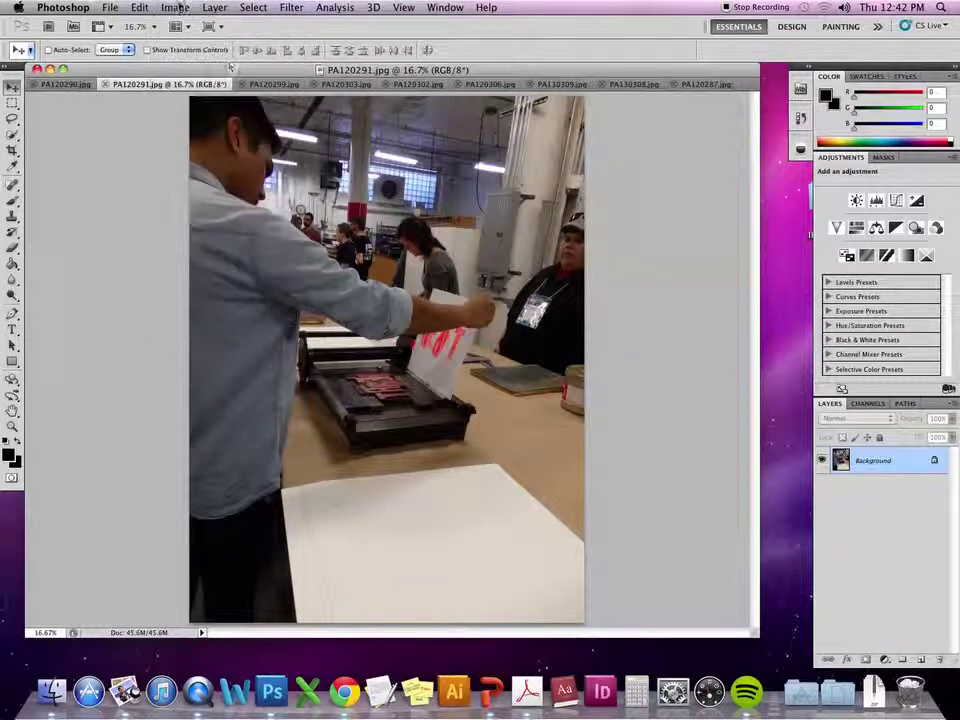
pyautogui.click(178, 7)
pyautogui.moveTo(217, 55)
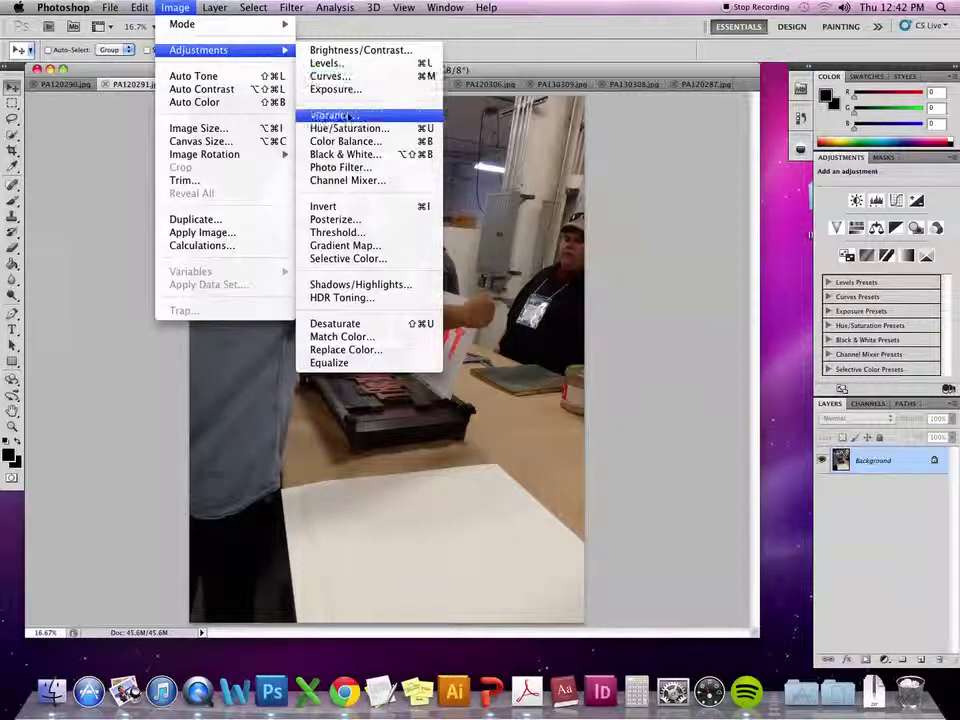
pyautogui.click(222, 128)
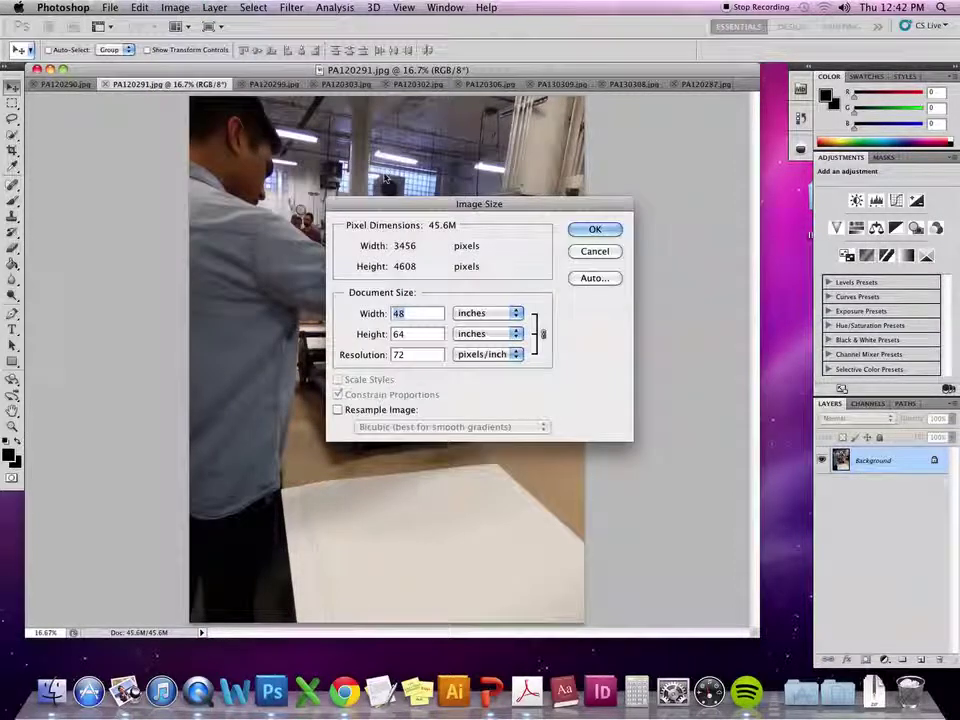
pyautogui.doubleClick(413, 354)
pyautogui.write('300')
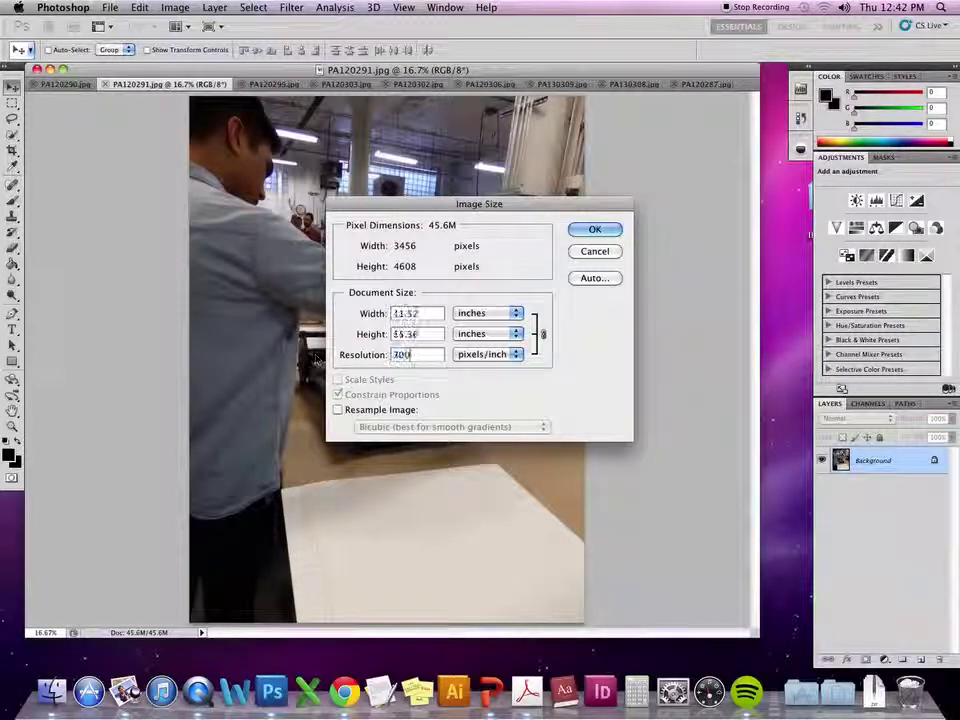
pyautogui.press('Return')
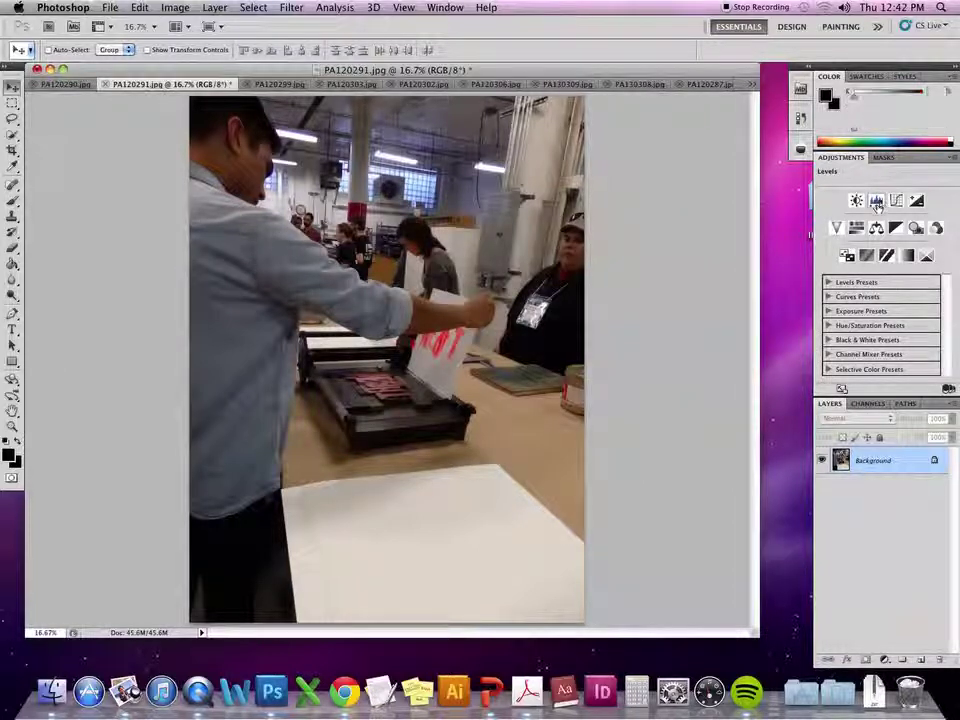
# Add a Levels adjustment layer with the black input at 6, midtones at 1.30 and the white input at 223.
pyautogui.click(876, 200)
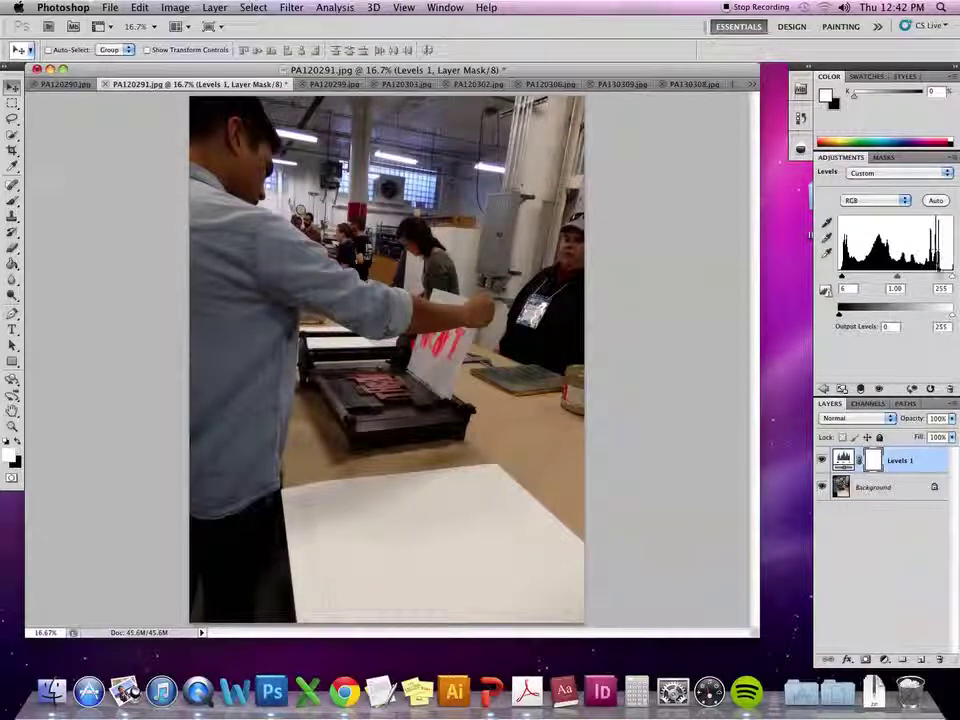
pyautogui.moveTo(951, 277); pyautogui.dragTo(942, 277)
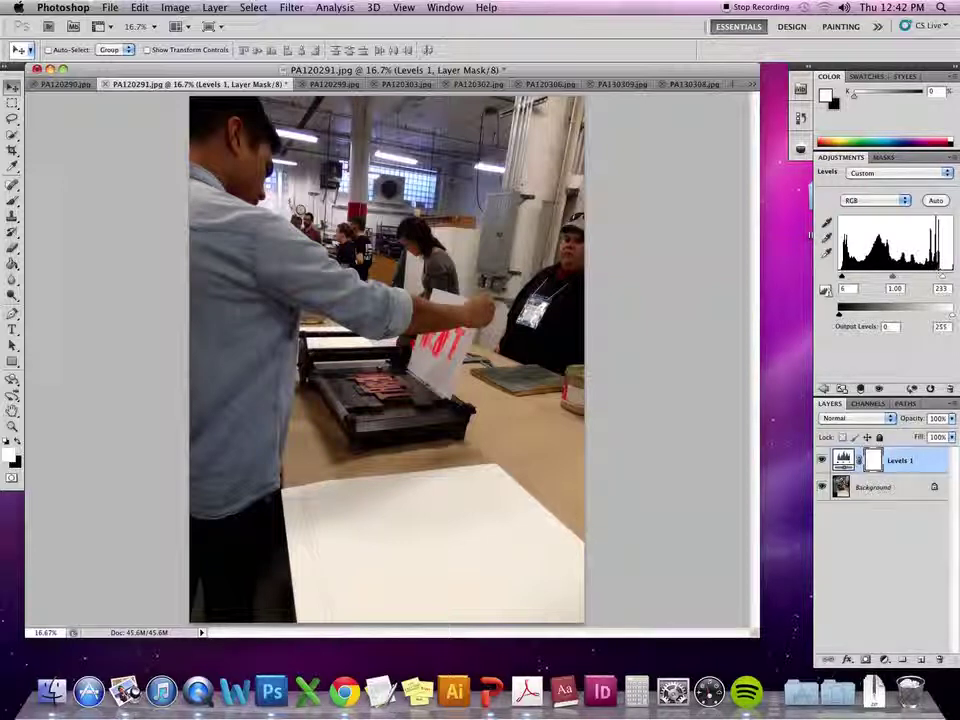
pyautogui.moveTo(940, 276); pyautogui.dragTo(880, 279)
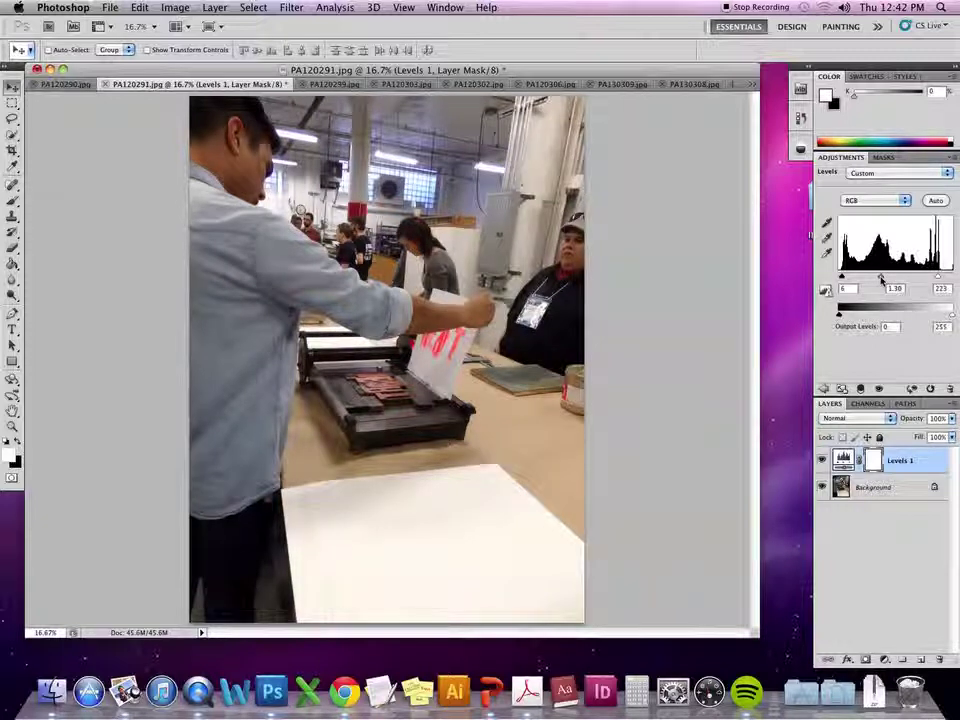
pyautogui.click(178, 7)
pyautogui.click(181, 6)
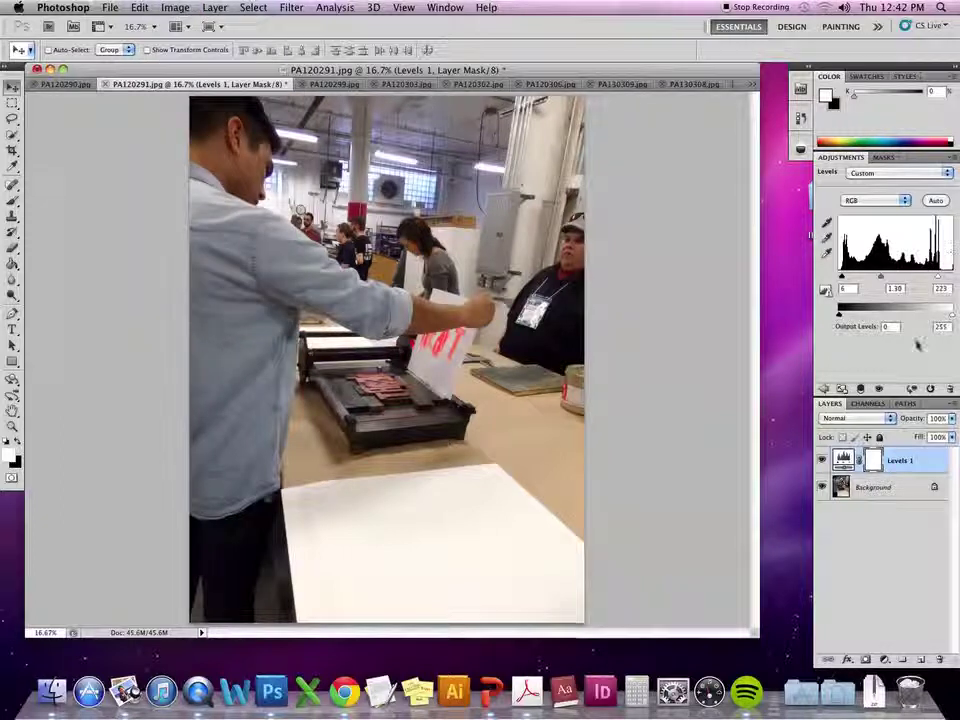
pyautogui.click(821, 390)
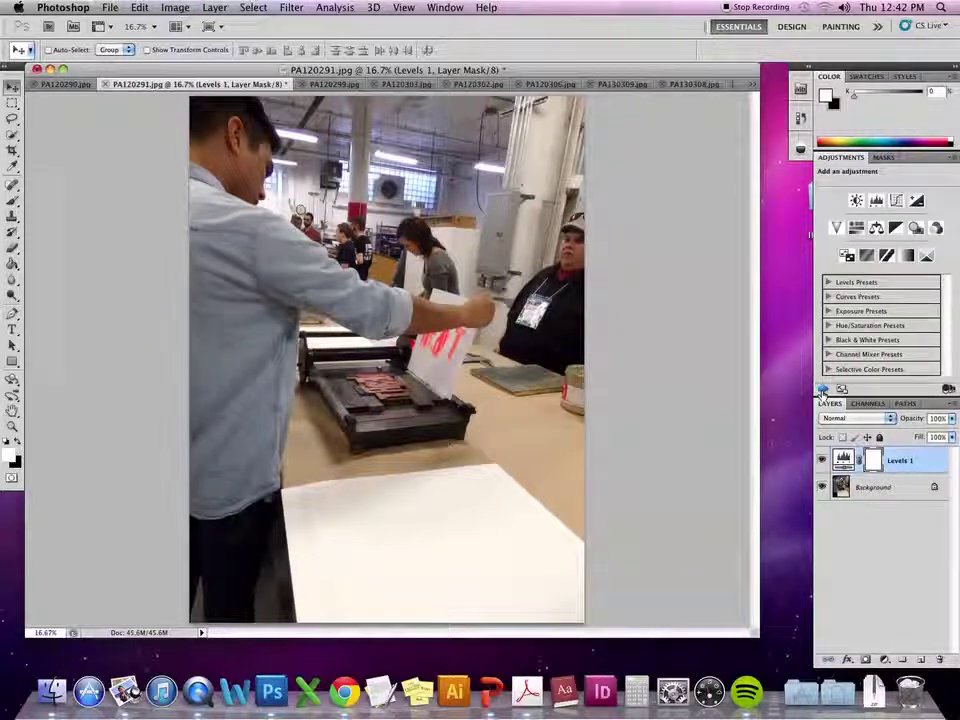
# Add a Black & White adjustment layer with Reds -1, Greens 59, Cyans 104, Blues -4 and Magentas 85, and deselect all layers.
pyautogui.click(895, 229)
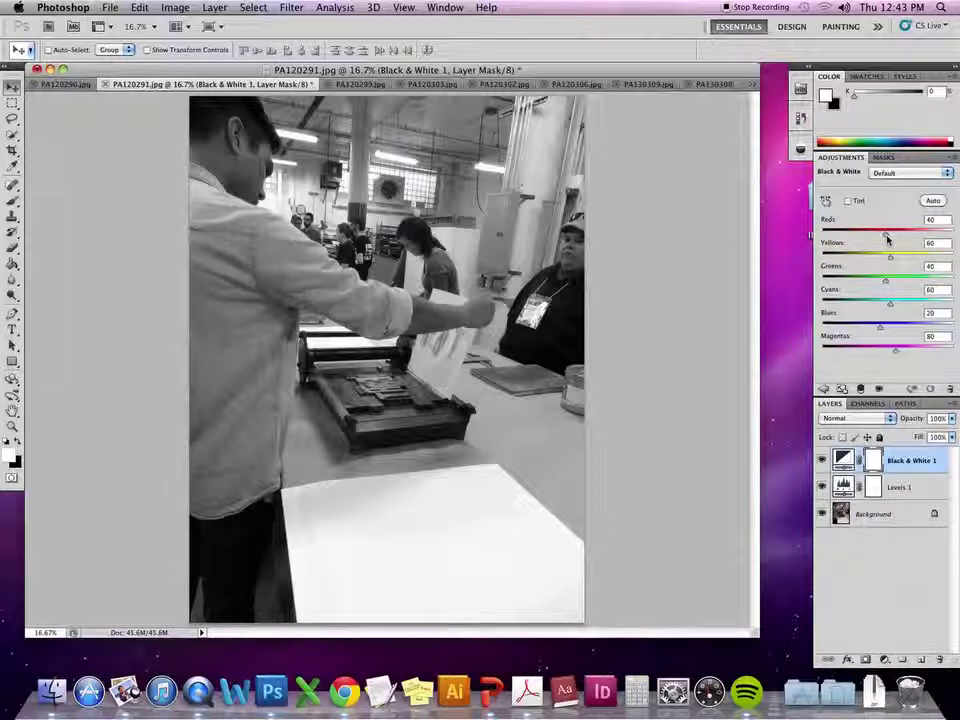
pyautogui.moveTo(886, 237); pyautogui.dragTo(874, 239)
pyautogui.moveTo(890, 302); pyautogui.dragTo(874, 329)
pyautogui.moveTo(887, 284); pyautogui.dragTo(896, 281)
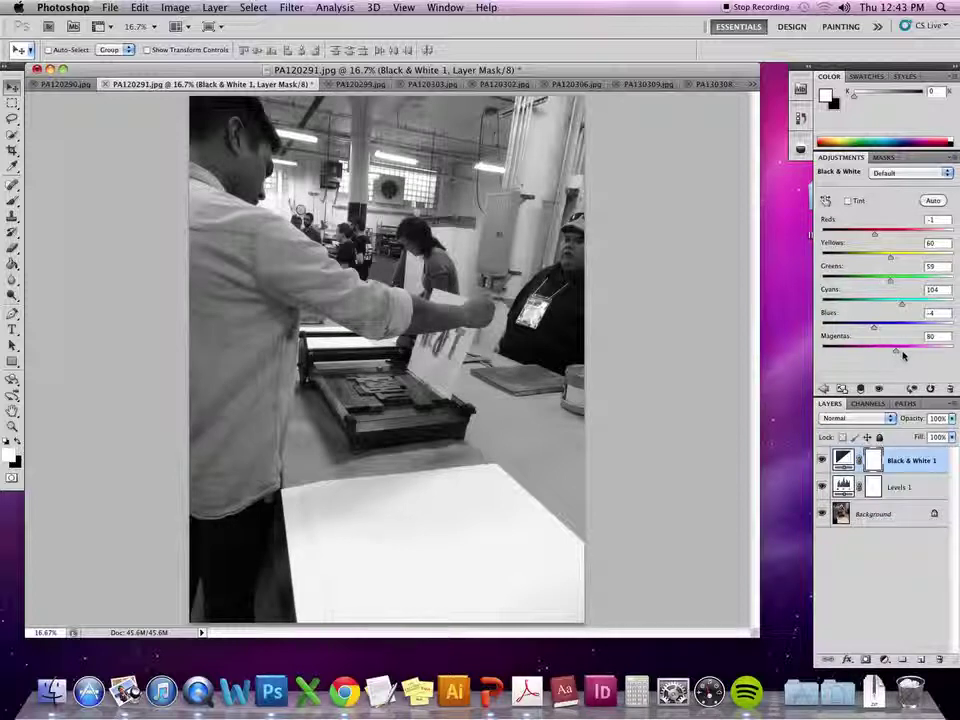
pyautogui.moveTo(906, 355); pyautogui.dragTo(898, 356)
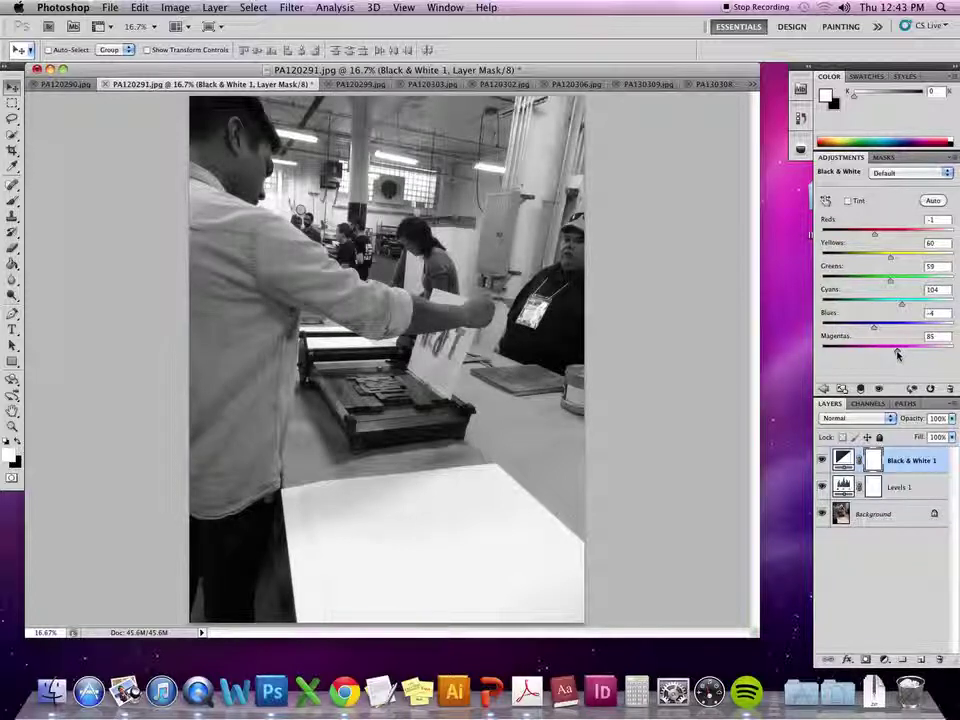
pyautogui.click(868, 569)
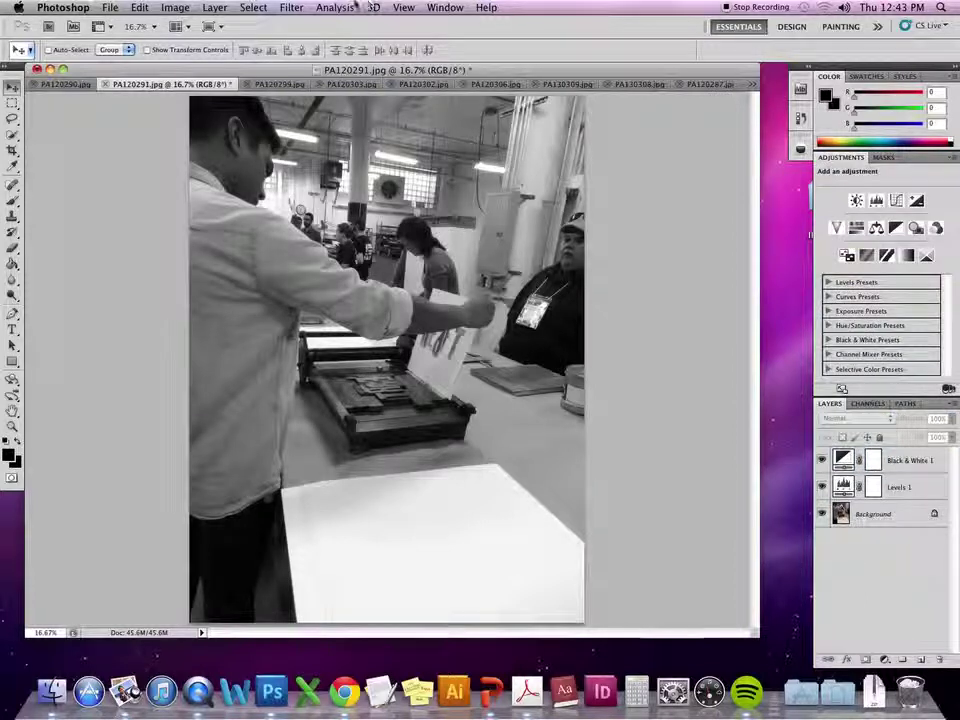
# Convert the image to Grayscale mode, flattening the adjustment layers and discarding the color information.
pyautogui.click(174, 7)
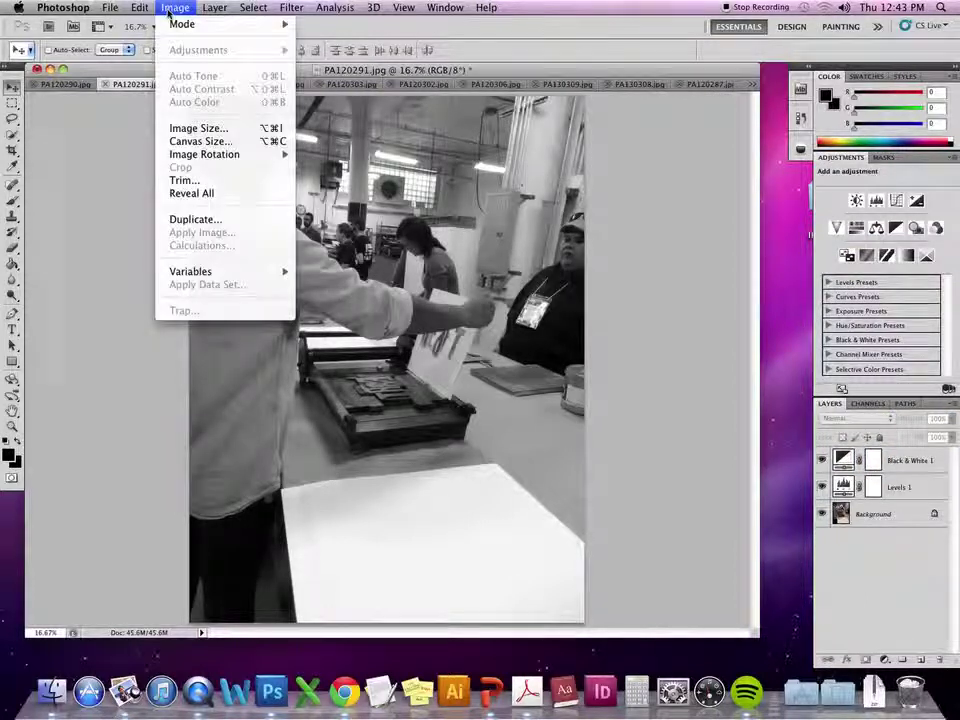
pyautogui.moveTo(170, 23)
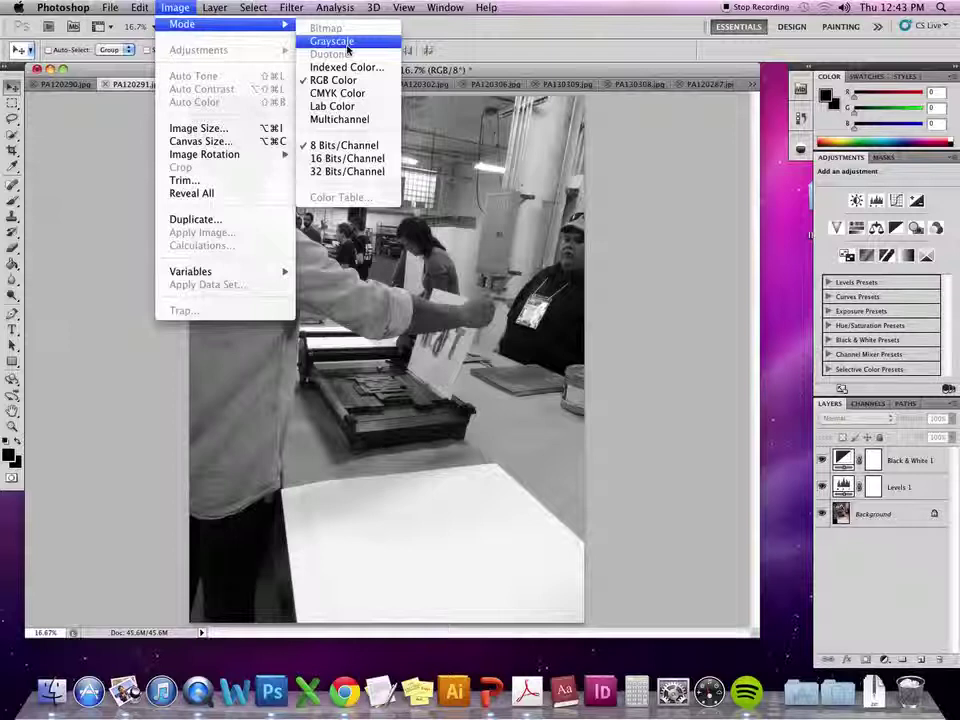
pyautogui.click(332, 41)
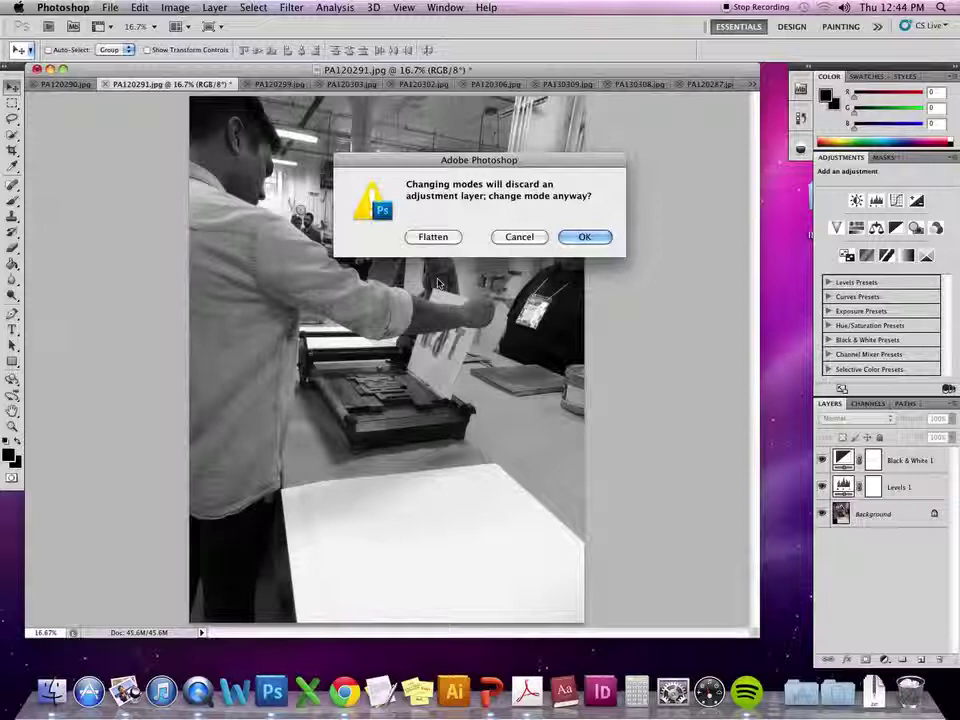
pyautogui.click(441, 239)
pyautogui.click(579, 269)
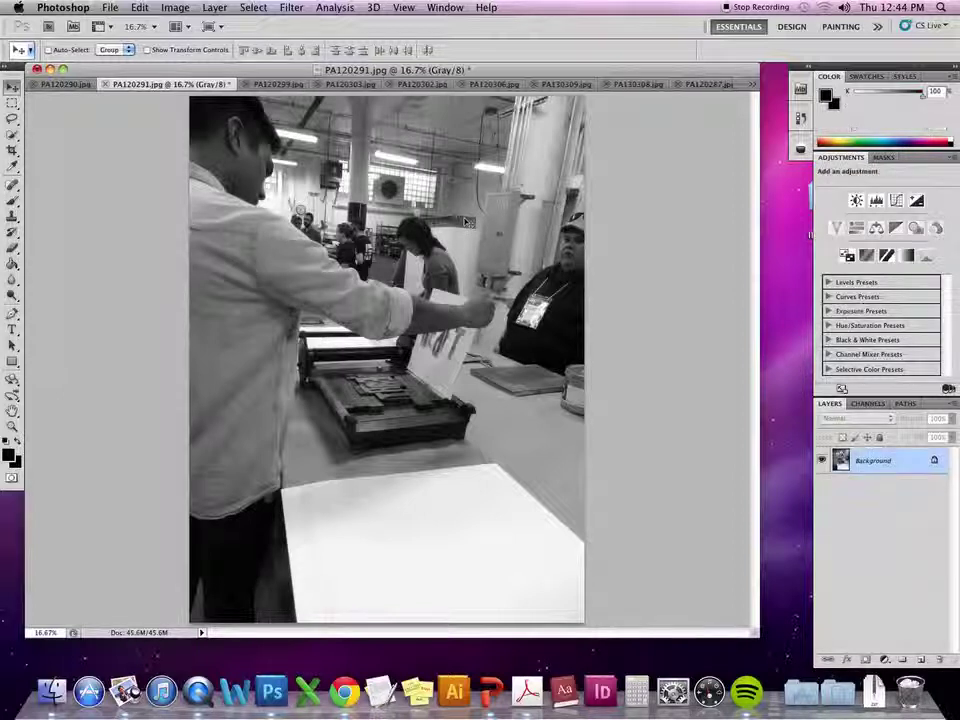
# Start converting the grayscale image to Duotone mode and set the ink type to Duotone.
pyautogui.click(176, 8)
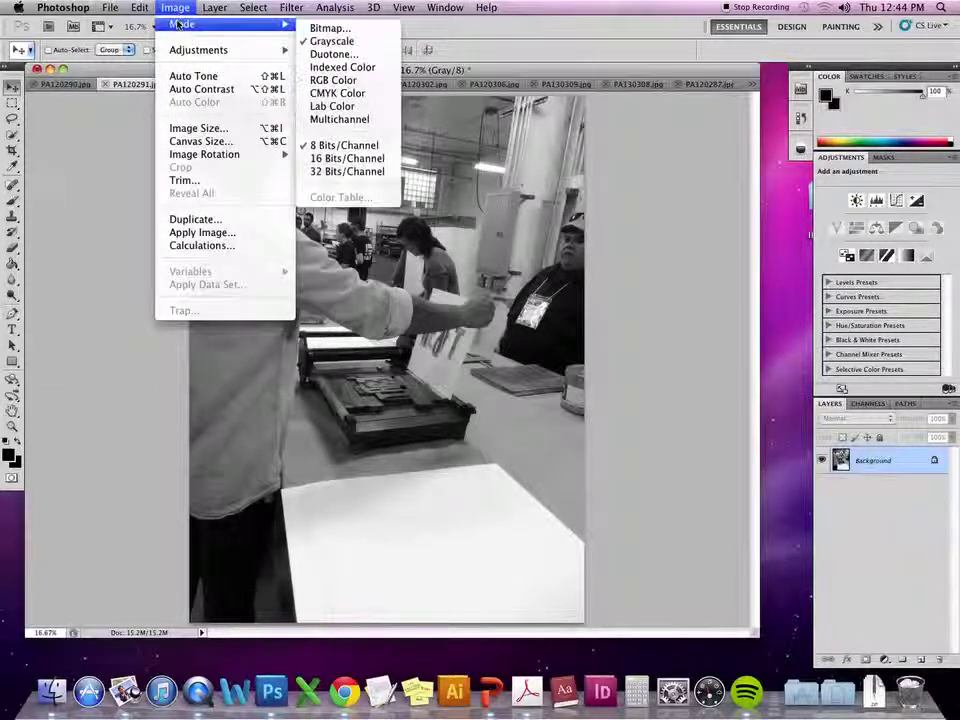
pyautogui.moveTo(275, 24)
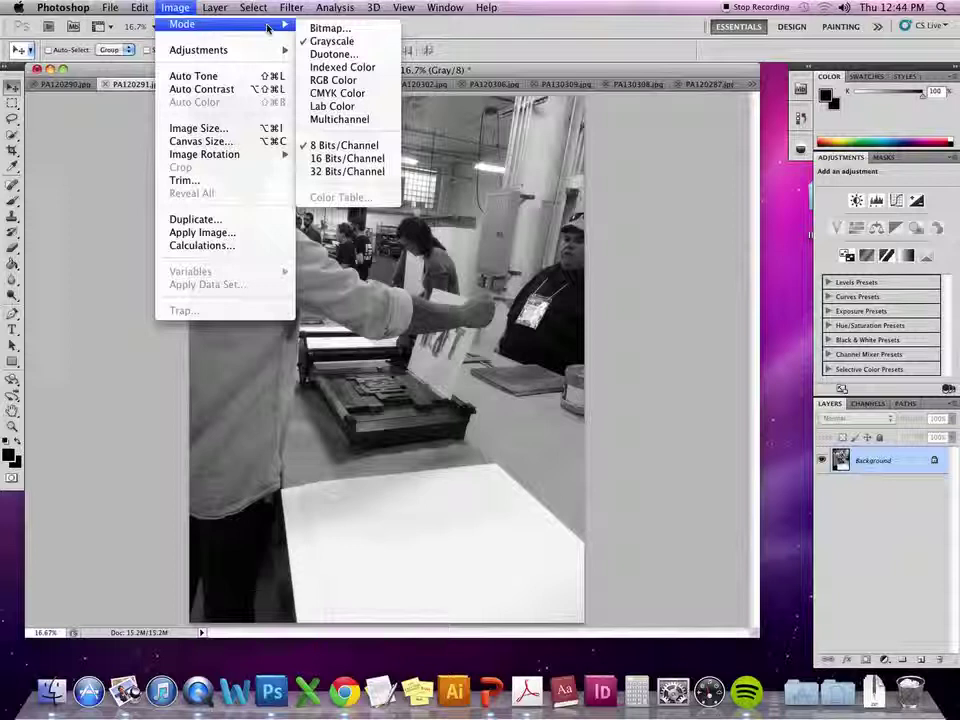
pyautogui.click(327, 55)
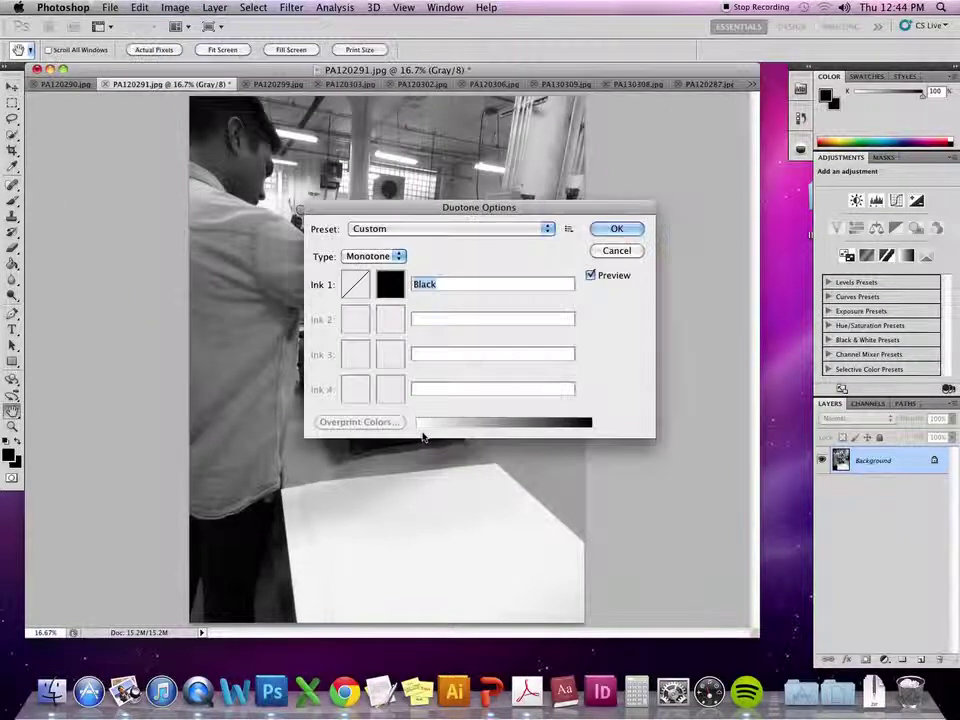
pyautogui.moveTo(488, 213)
pyautogui.mouseDown()
pyautogui.moveTo(692, 236)
pyautogui.moveTo(671, 240)
pyautogui.mouseUp()
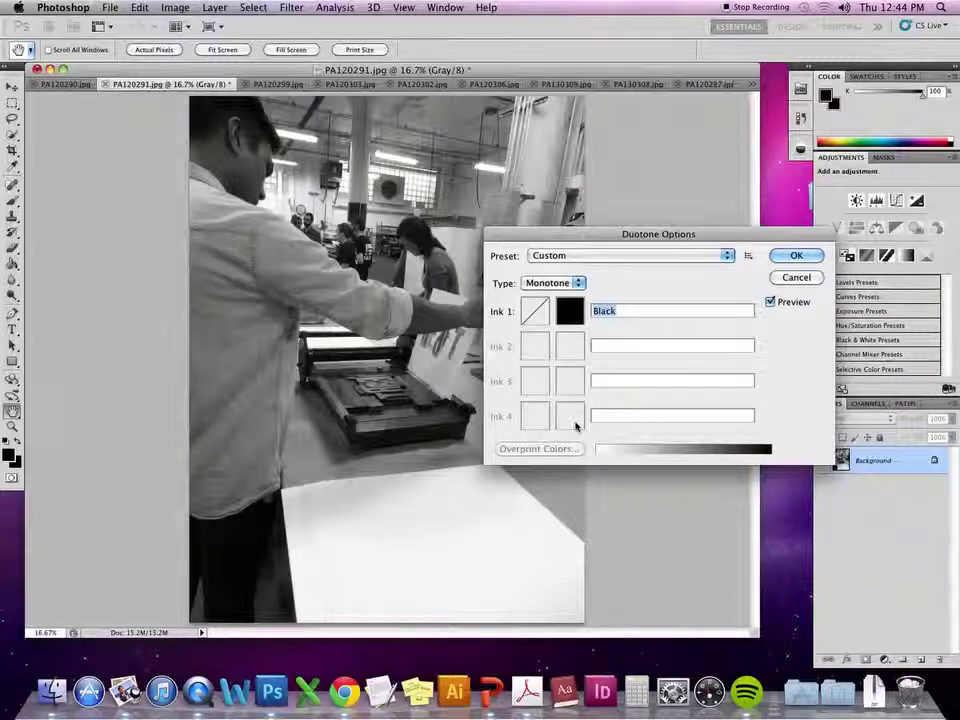
pyautogui.click(577, 283)
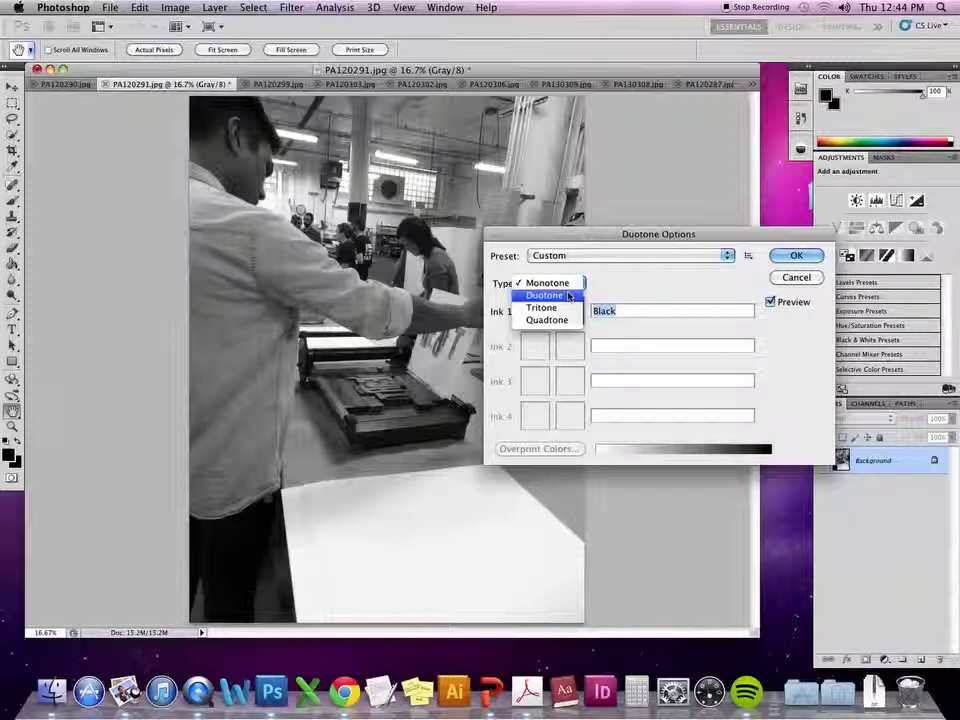
pyautogui.click(569, 296)
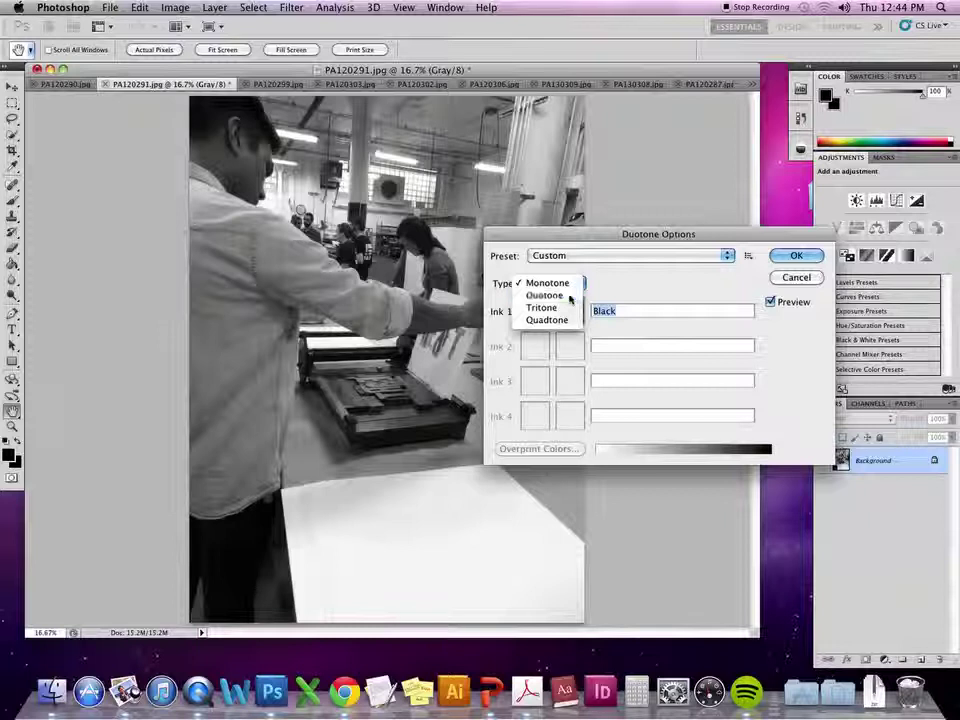
# Set Ink 1 of the duotone to PANTONE 3015 U from the PANTONE solid uncoated color library.
pyautogui.click(566, 314)
pyautogui.moveTo(535, 200); pyautogui.dragTo(542, 440)
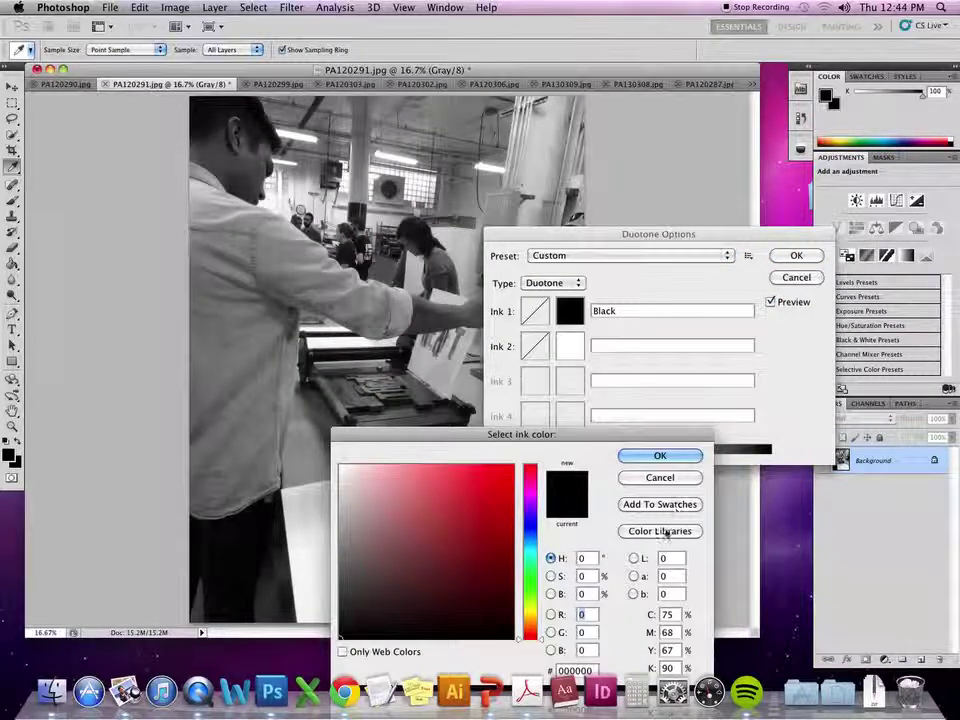
pyautogui.click(660, 531)
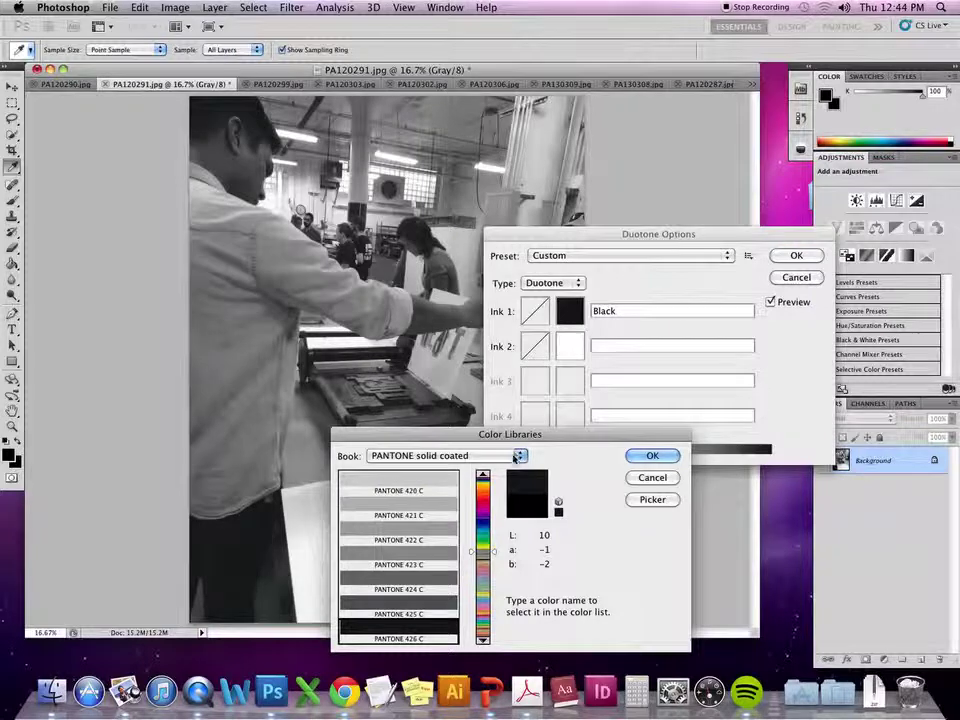
pyautogui.click(514, 456)
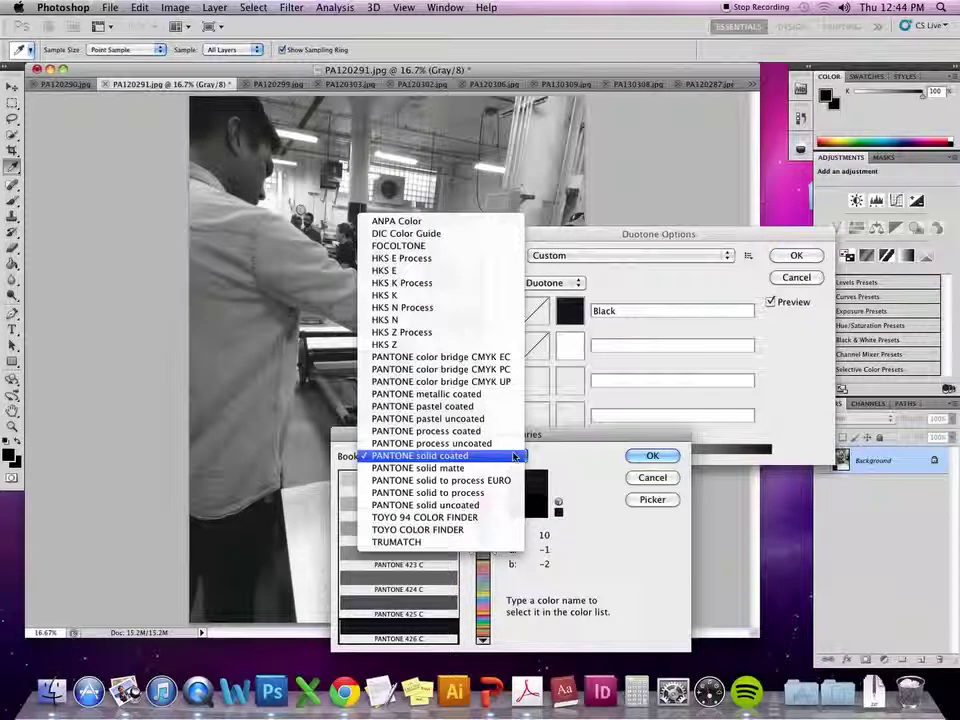
pyautogui.click(494, 505)
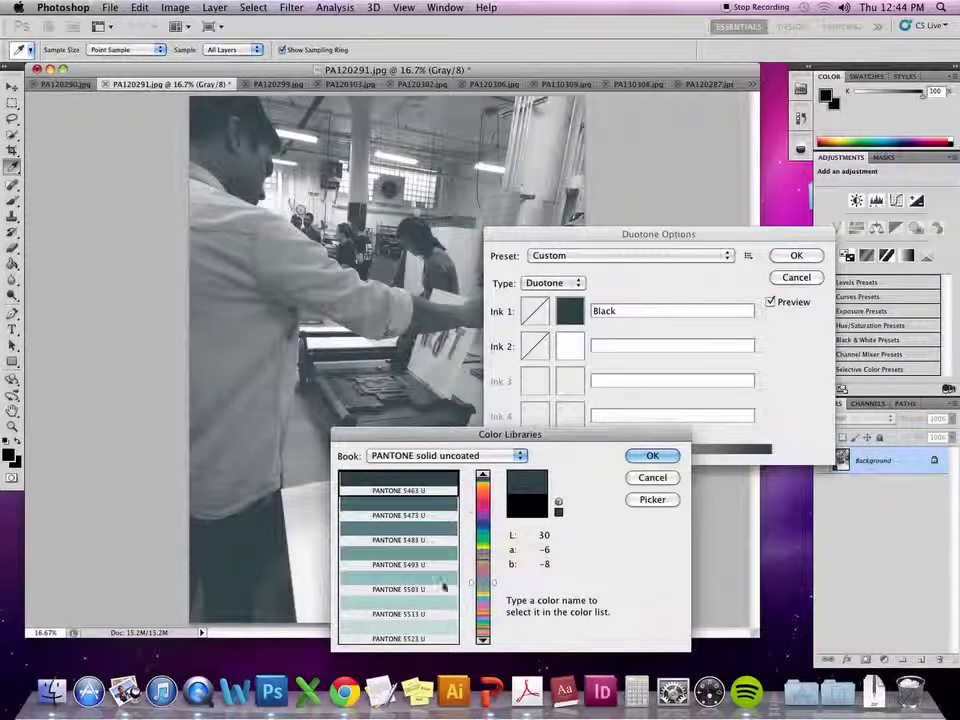
pyautogui.moveTo(495, 585); pyautogui.dragTo(494, 534)
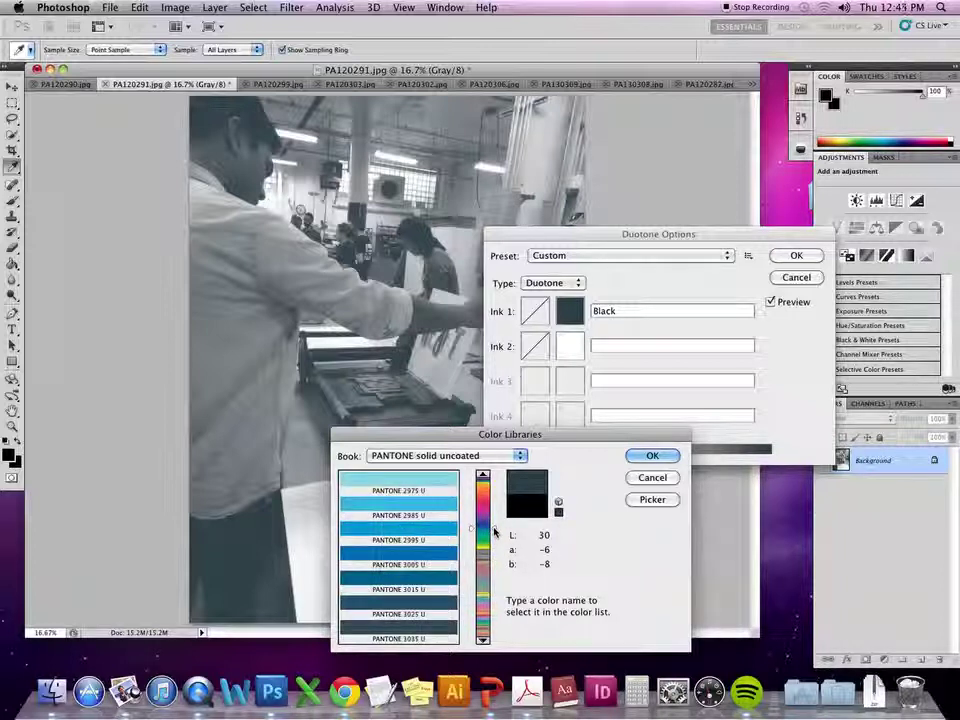
pyautogui.click(434, 567)
pyautogui.click(433, 579)
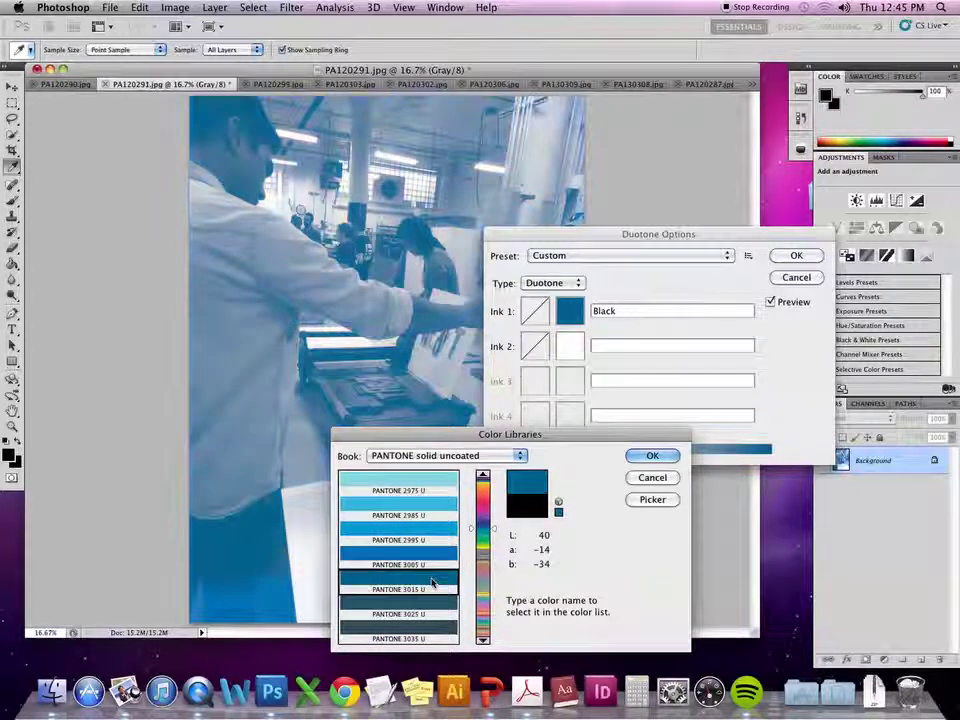
pyautogui.click(652, 455)
# Set Ink 2 of the duotone to PANTONE 1905 U from the PANTONE solid uncoated library.
pyautogui.click(570, 346)
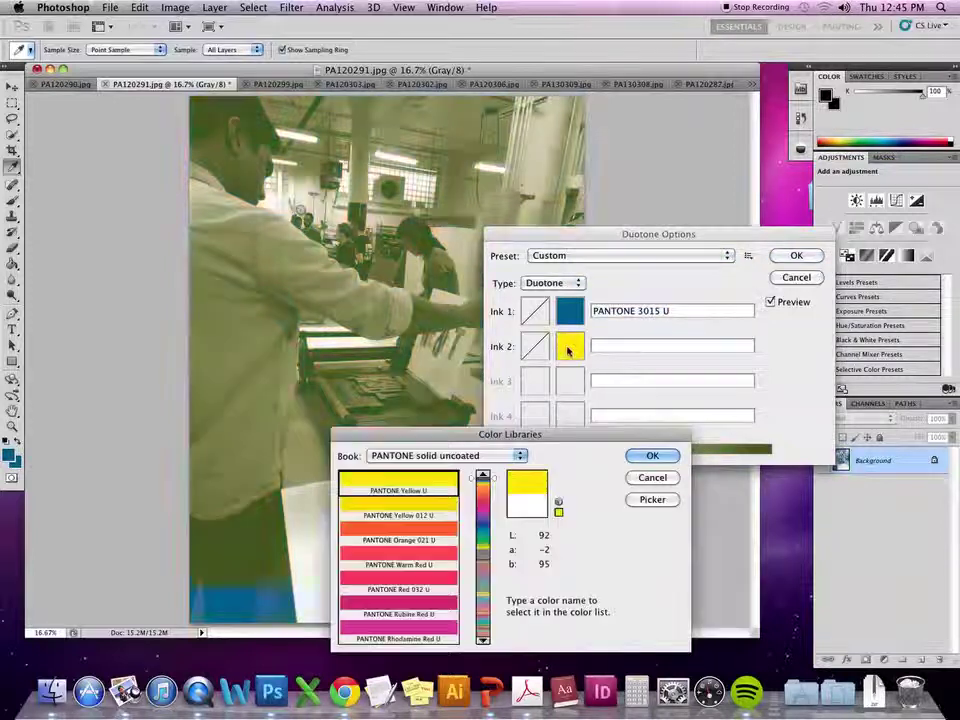
pyautogui.click(486, 505)
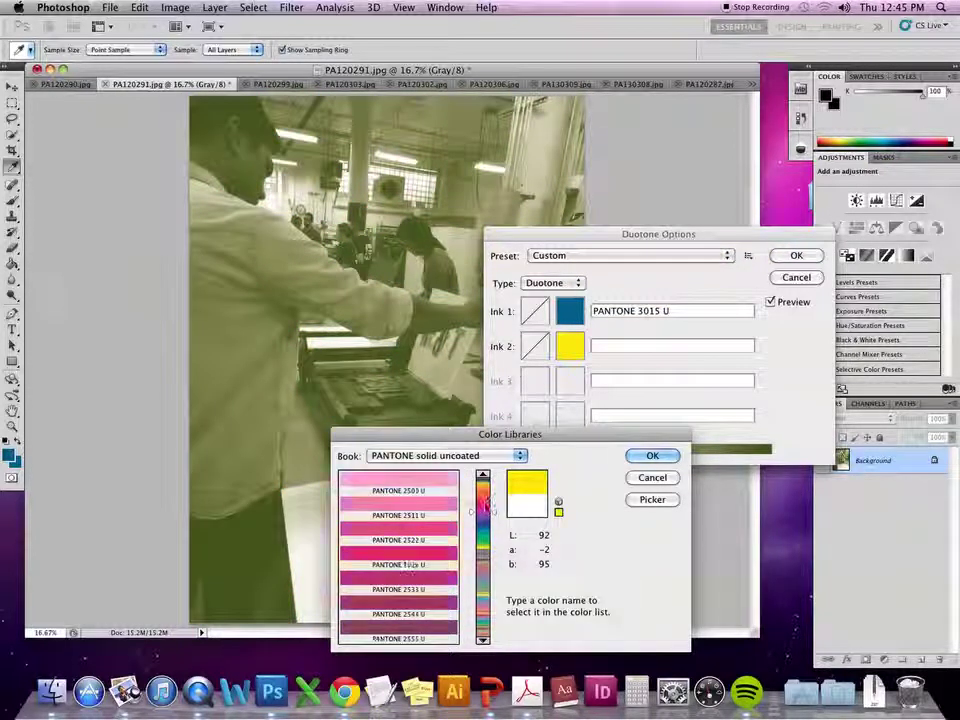
pyautogui.click(433, 502)
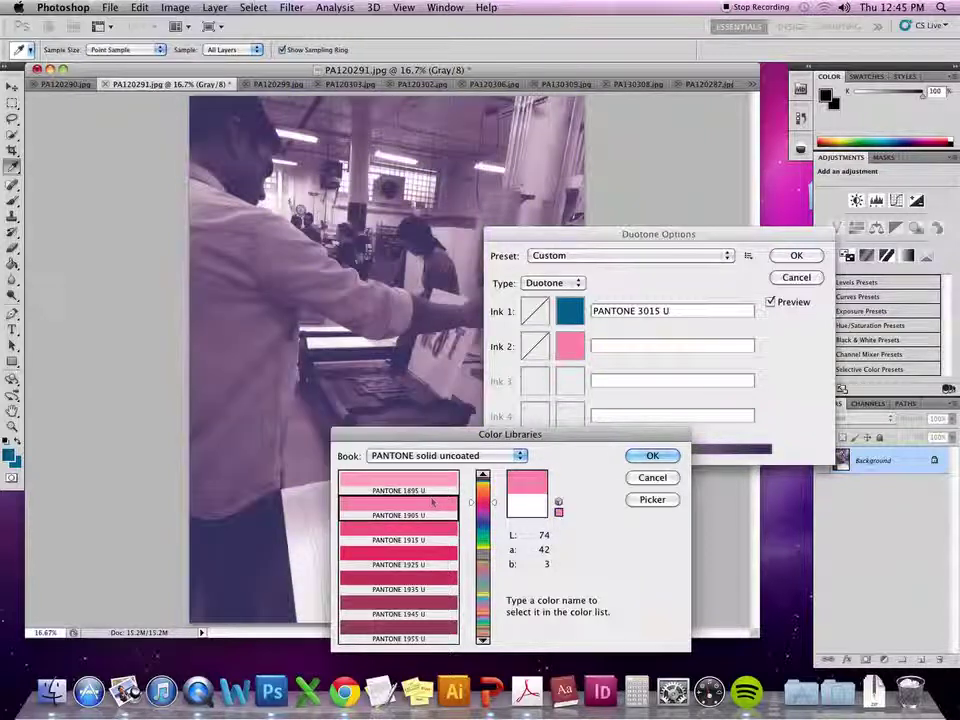
pyautogui.click(652, 455)
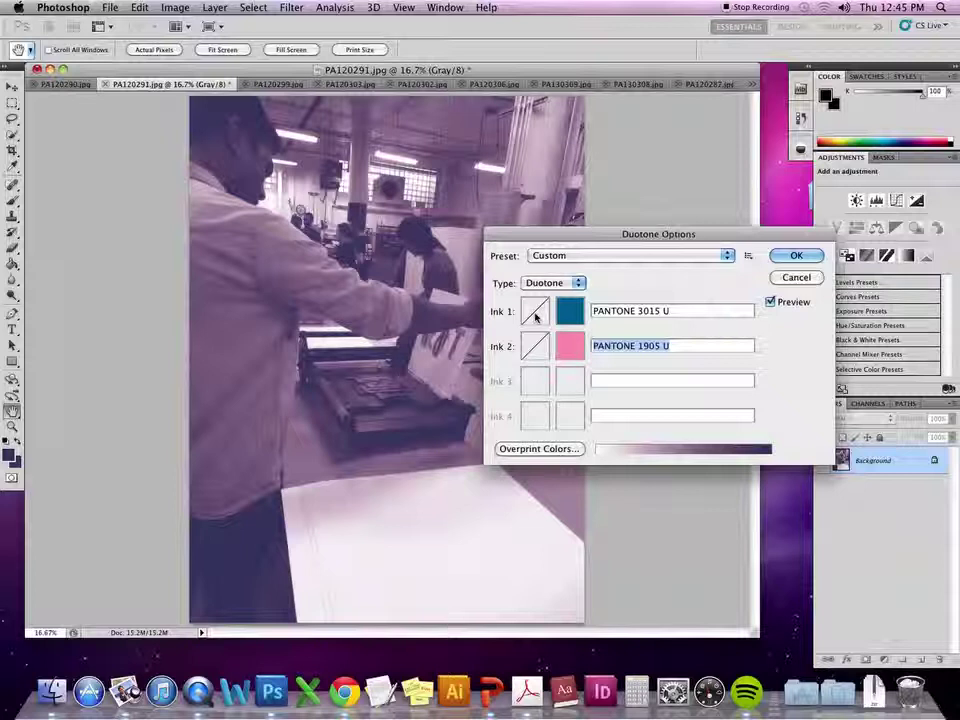
# Reshape the Ink 1 duotone curve to 46.3% at 0, 23.8% at 20, 34.4% at 50, 43.8% at 70 and 73.8% at 100.
pyautogui.click(535, 313)
pyautogui.moveTo(441, 245); pyautogui.dragTo(513, 388)
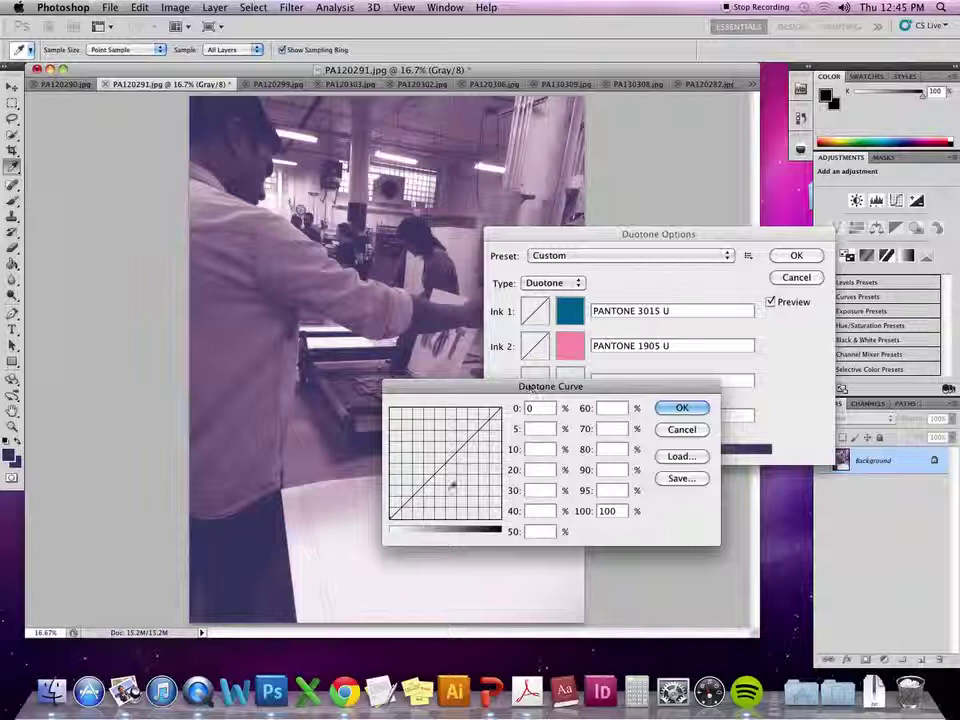
pyautogui.moveTo(390, 519); pyautogui.dragTo(390, 456)
pyautogui.moveTo(502, 405); pyautogui.dragTo(500, 506)
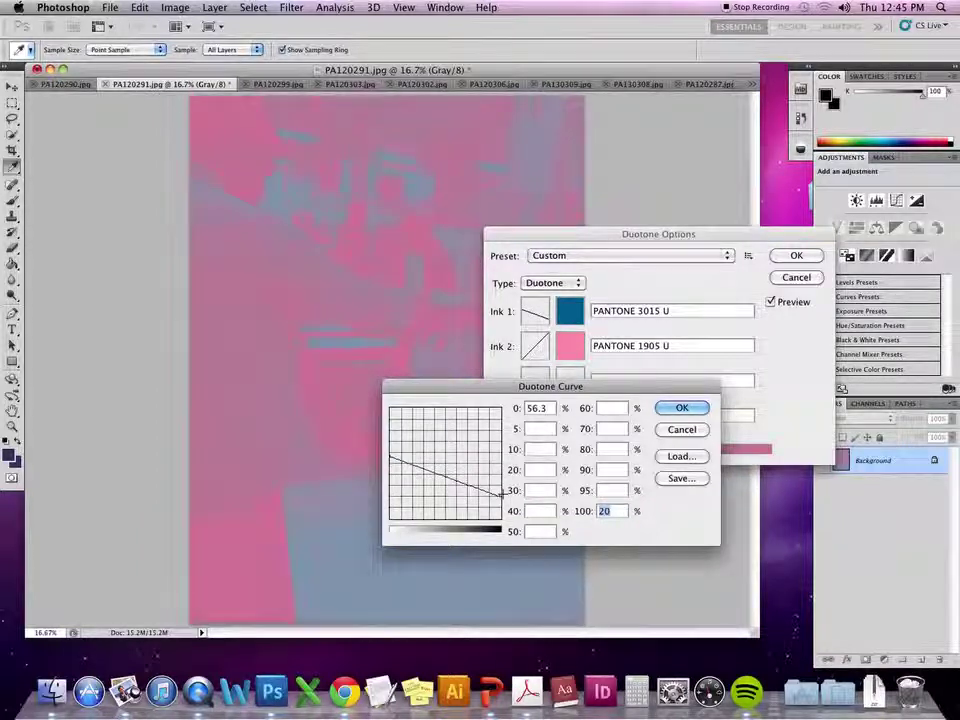
pyautogui.moveTo(391, 451); pyautogui.dragTo(390, 408)
pyautogui.moveTo(499, 500); pyautogui.dragTo(503, 437)
pyautogui.moveTo(440, 470)
pyautogui.mouseDown()
pyautogui.moveTo(439, 461)
pyautogui.moveTo(445, 489)
pyautogui.mouseUp()
pyautogui.moveTo(440, 491); pyautogui.dragTo(445, 496)
pyautogui.moveTo(390, 481); pyautogui.dragTo(390, 467)
pyautogui.moveTo(447, 494); pyautogui.dragTo(471, 444)
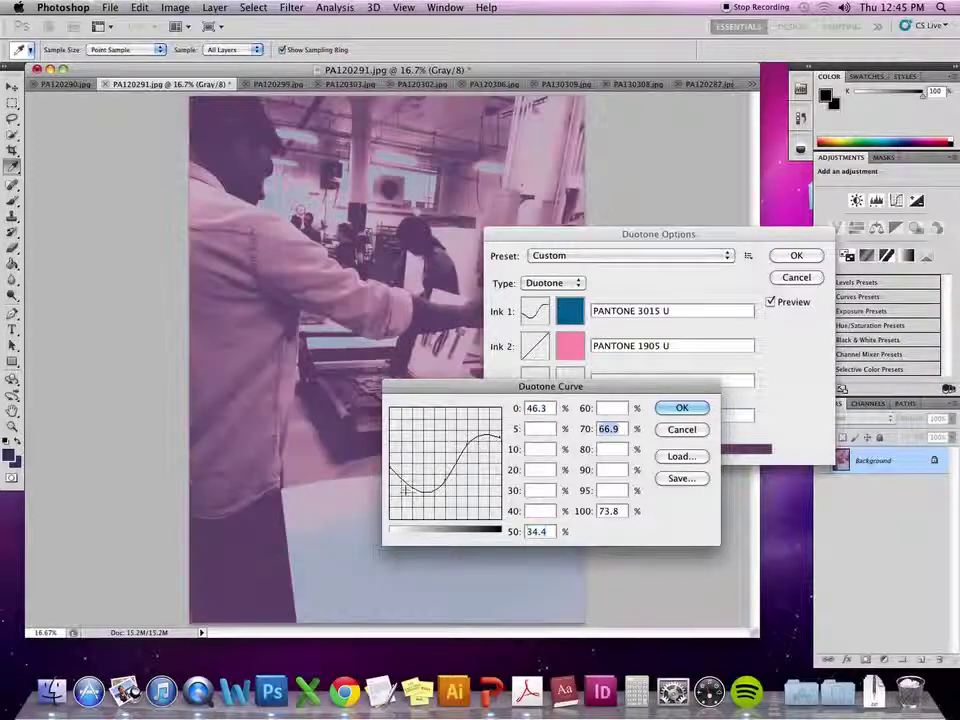
pyautogui.moveTo(411, 478)
pyautogui.mouseDown()
pyautogui.moveTo(411, 487)
pyautogui.moveTo(411, 437)
pyautogui.moveTo(420, 493)
pyautogui.mouseUp()
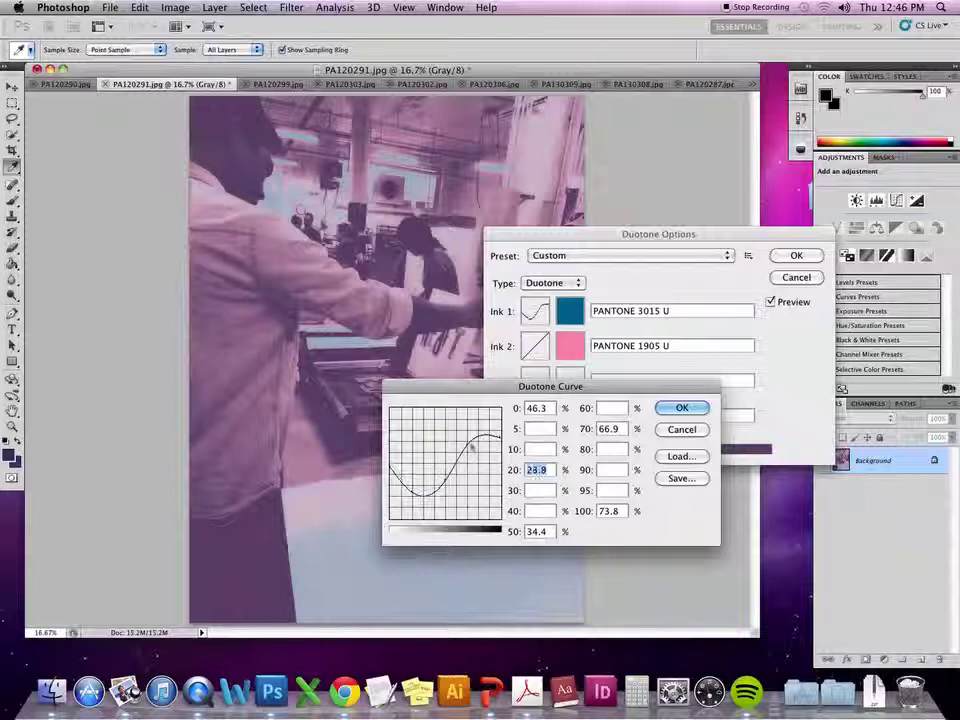
pyautogui.moveTo(468, 450); pyautogui.dragTo(471, 475)
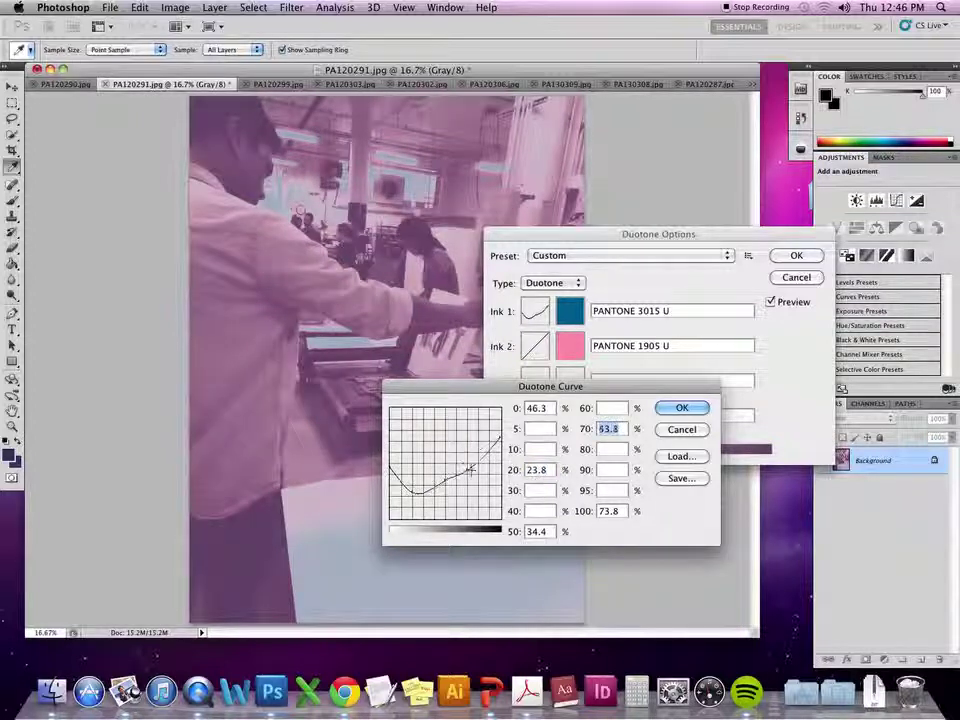
pyautogui.click(681, 407)
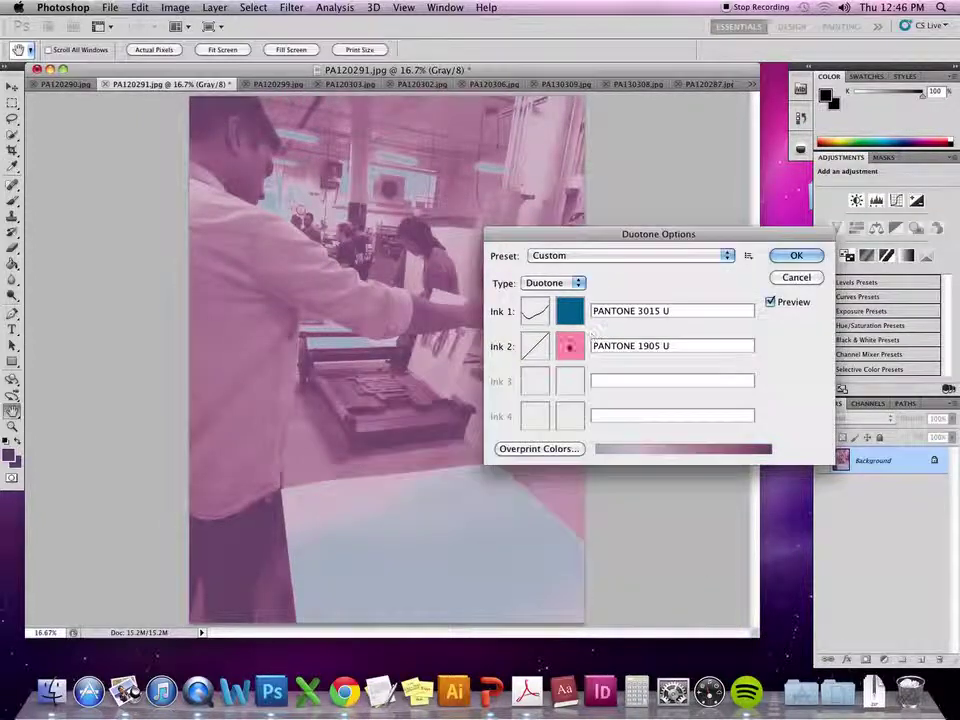
# Reshape the Ink 2 duotone curve to 6.3% at 0, 56.3% at 50 and 60% at 100, and apply the duotone.
pyautogui.click(571, 345)
pyautogui.click(653, 456)
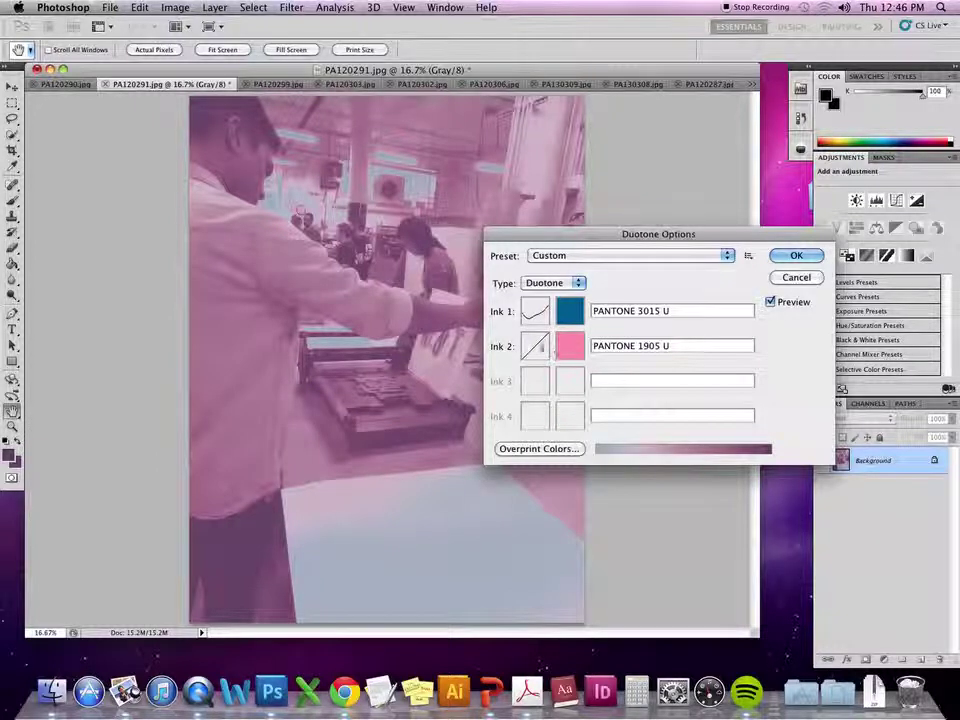
pyautogui.click(535, 345)
pyautogui.moveTo(445, 464); pyautogui.dragTo(444, 446)
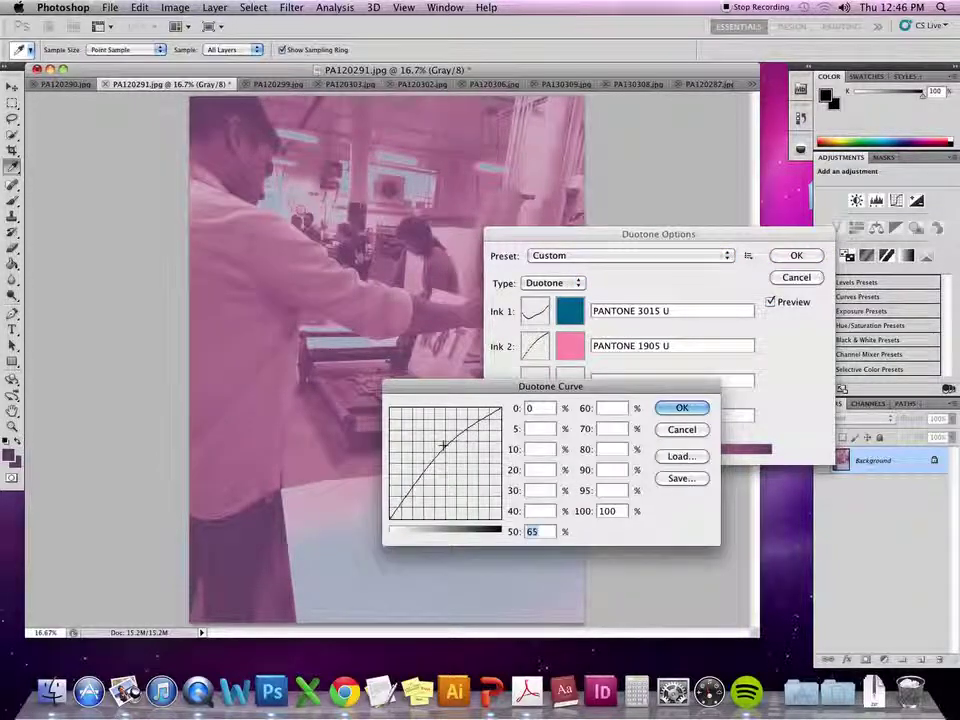
pyautogui.moveTo(500, 410); pyautogui.dragTo(503, 450)
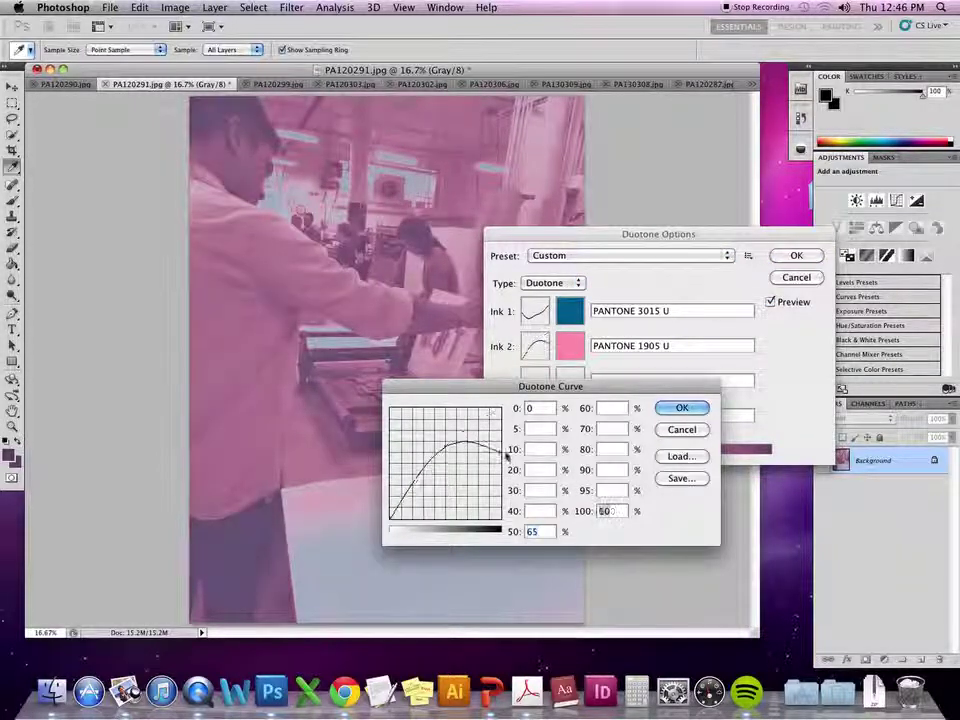
pyautogui.moveTo(390, 519); pyautogui.dragTo(390, 512)
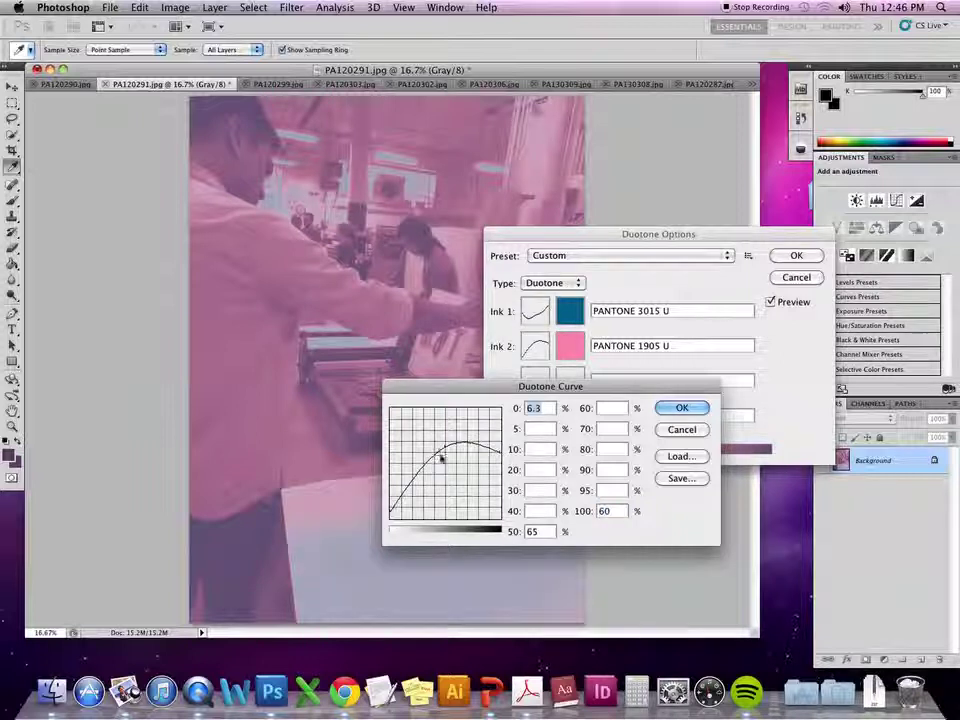
pyautogui.click(681, 409)
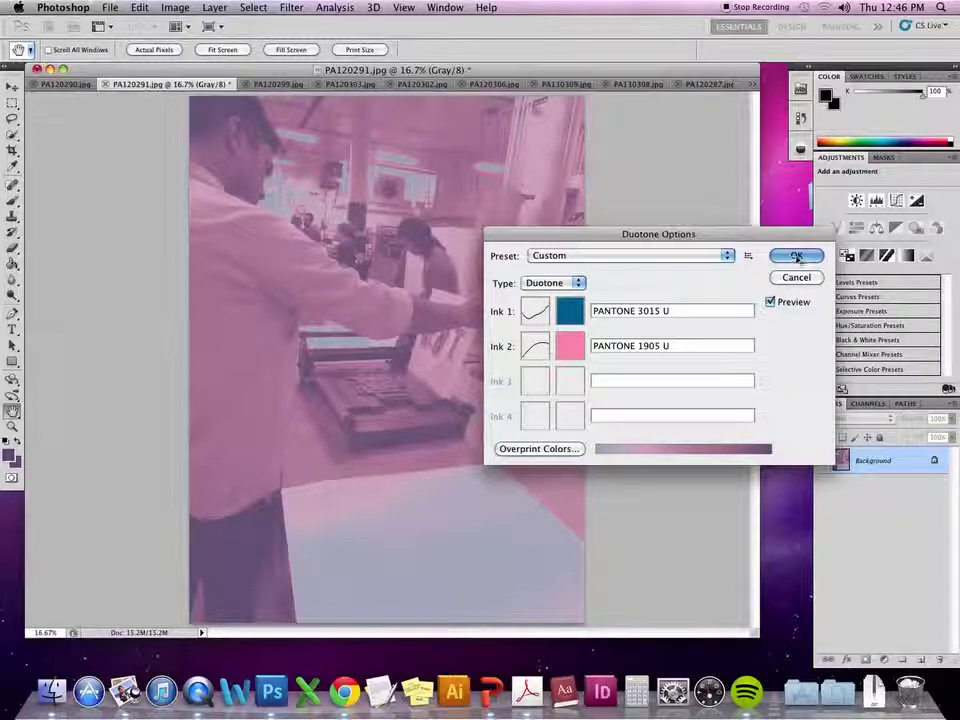
pyautogui.click(790, 256)
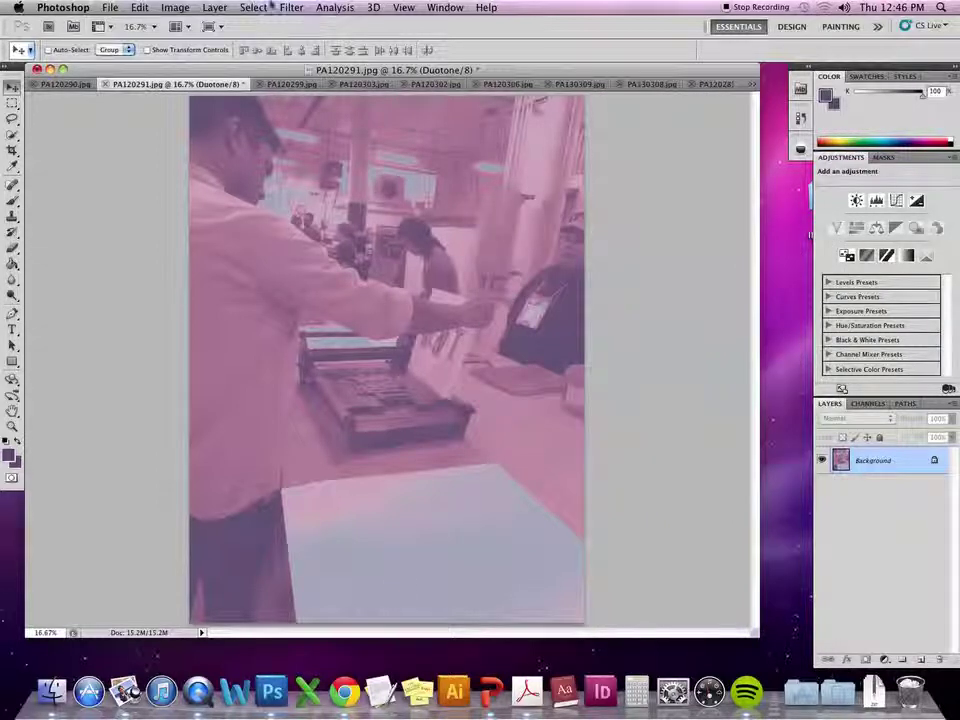
# Apply the Color Halftone filter to the duotone photo with a maximum radius of 8 pixels and screen angles of 108, 162, 90 and 45.
pyautogui.click(322, 6)
pyautogui.moveTo(193, 6)
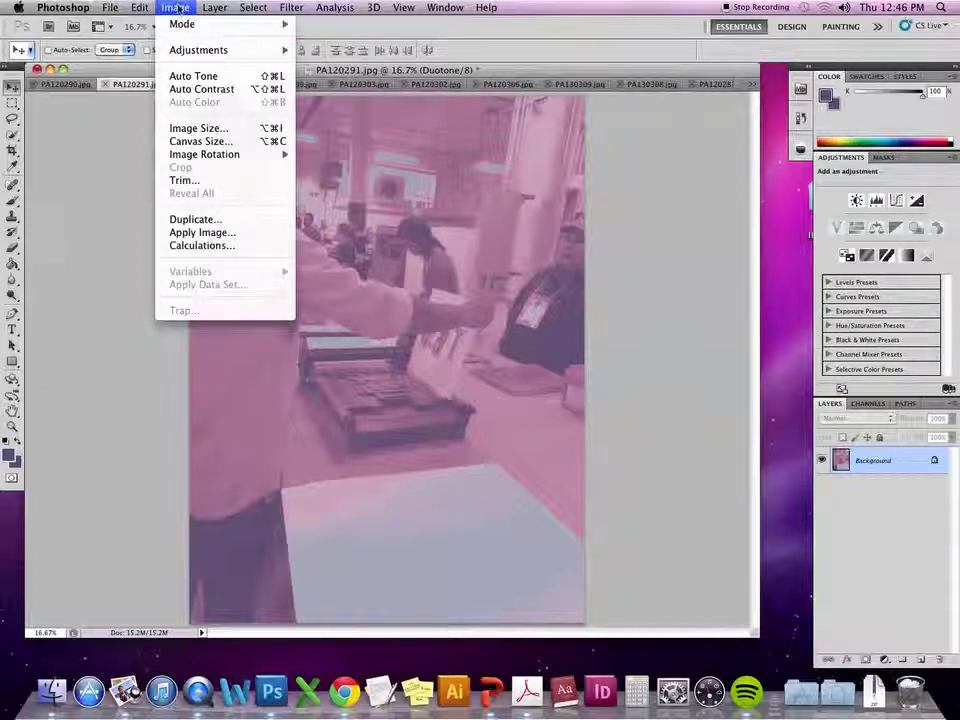
pyautogui.click(178, 8)
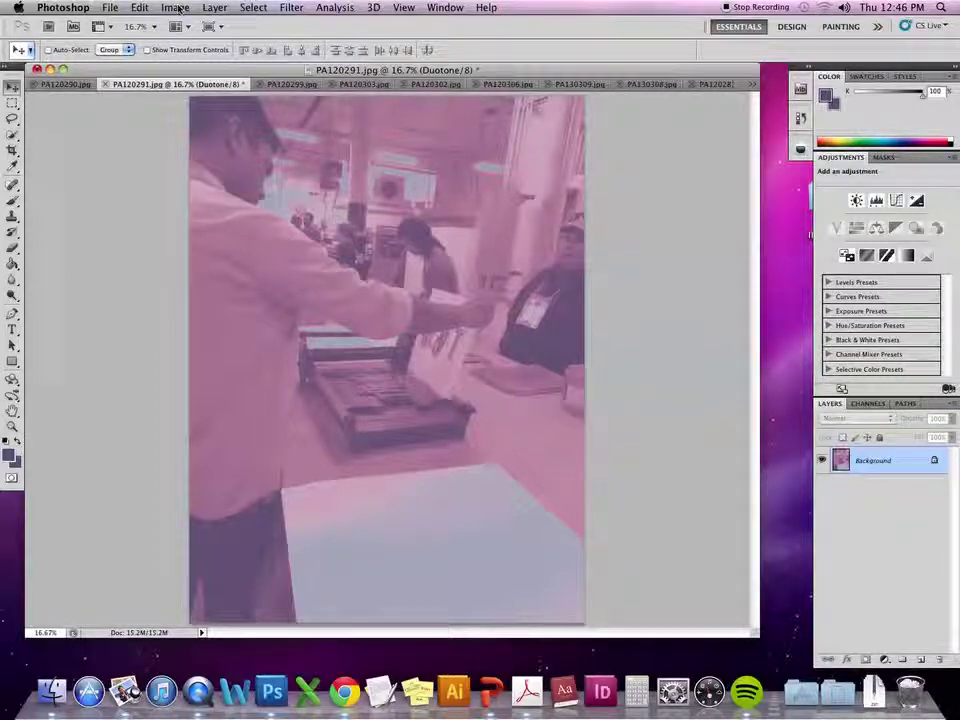
pyautogui.click(177, 7)
pyautogui.moveTo(336, 7)
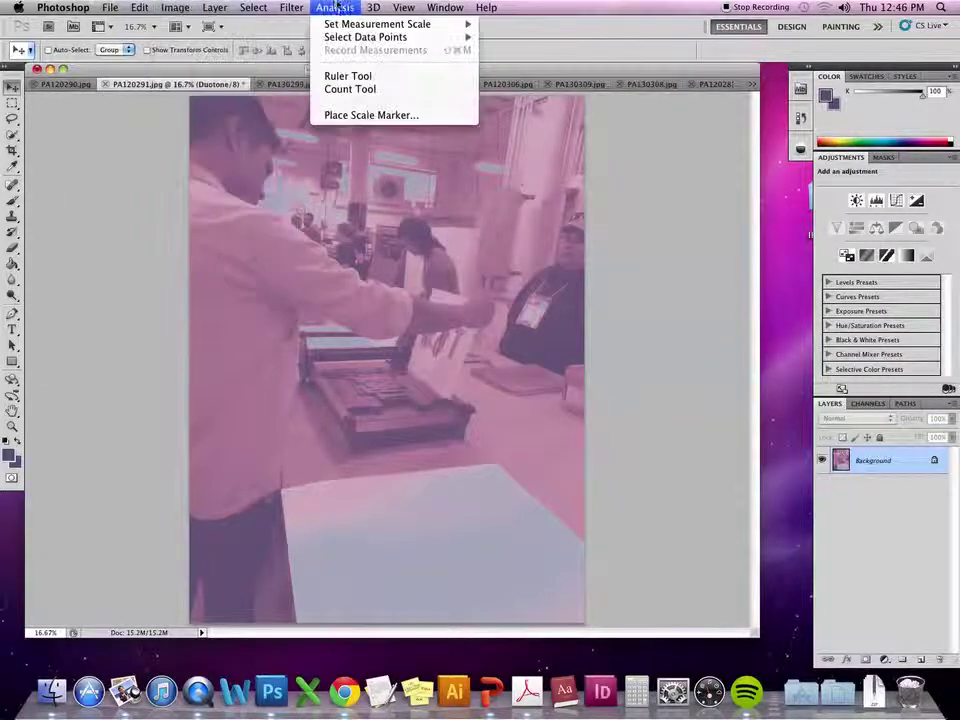
pyautogui.moveTo(283, 7)
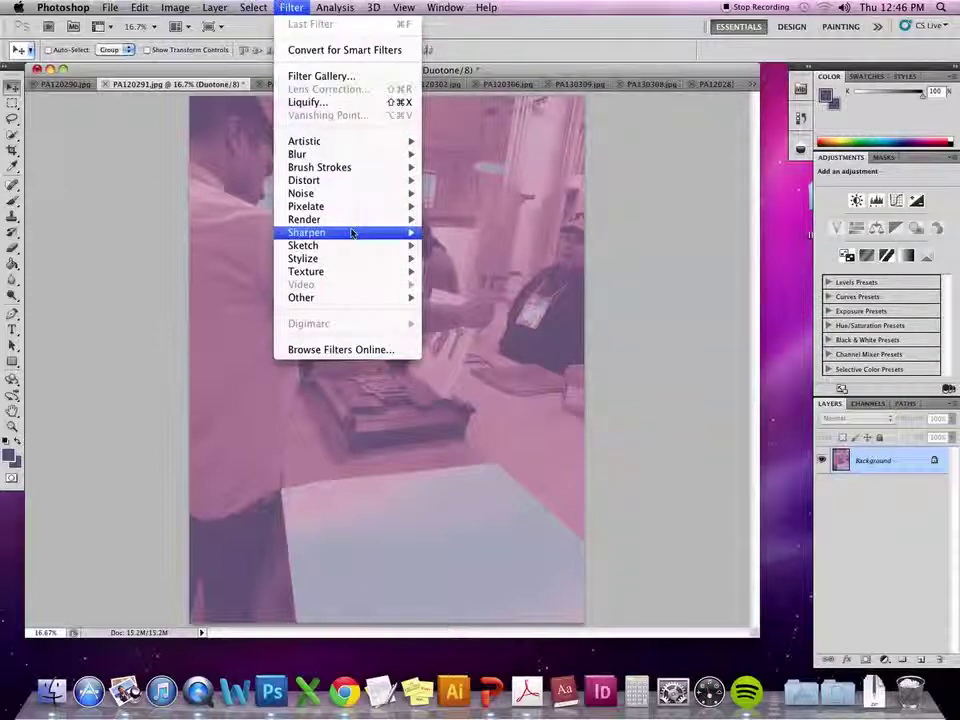
pyautogui.moveTo(350, 219)
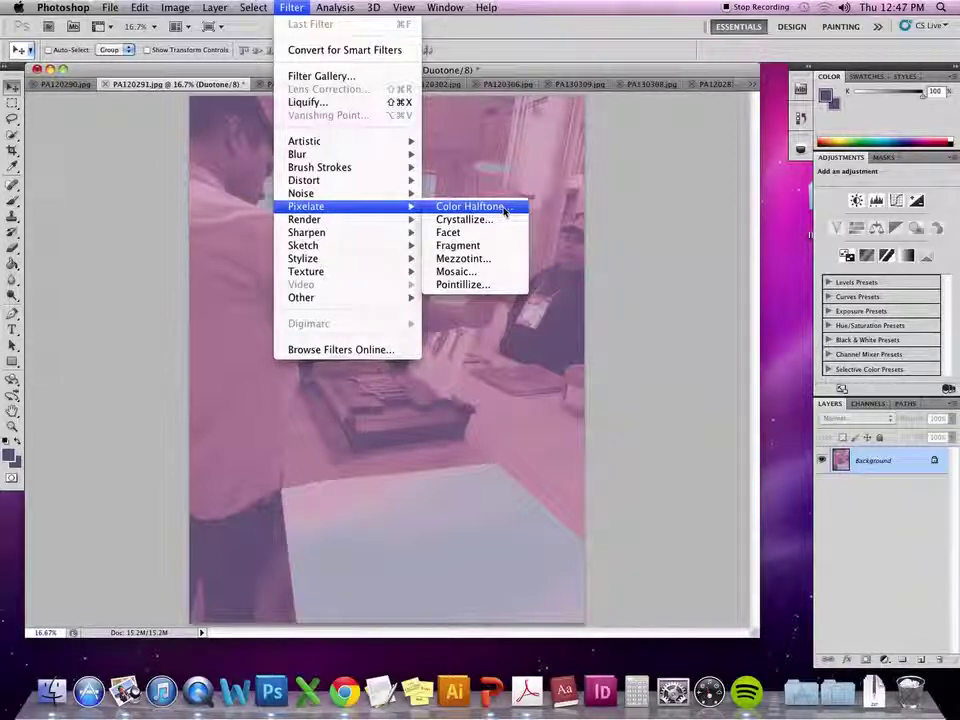
pyautogui.click(505, 208)
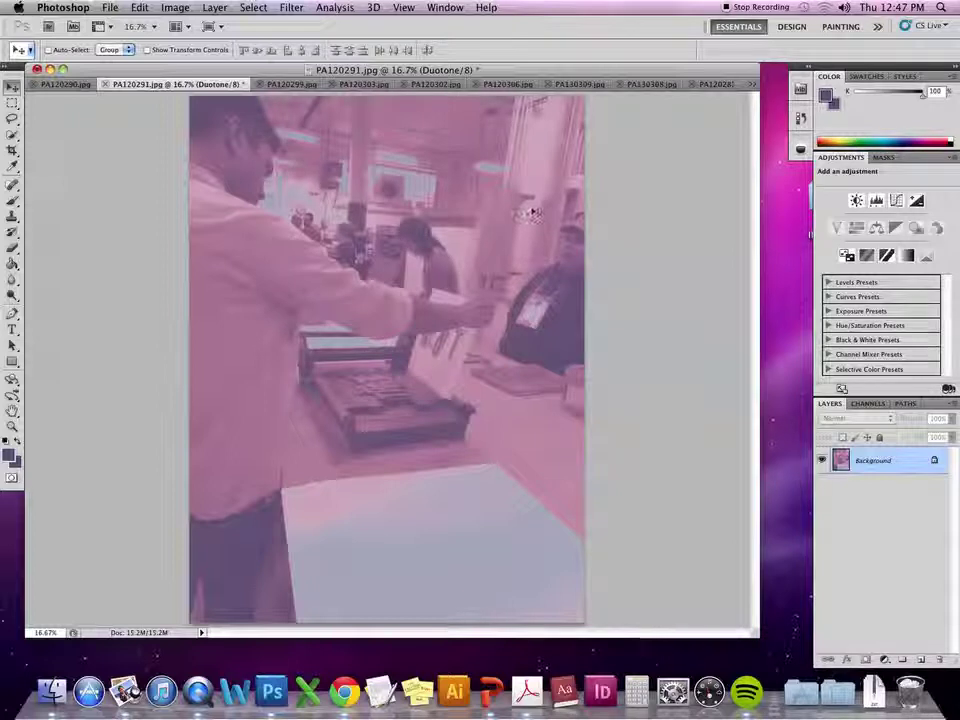
pyautogui.moveTo(516, 178); pyautogui.dragTo(656, 275)
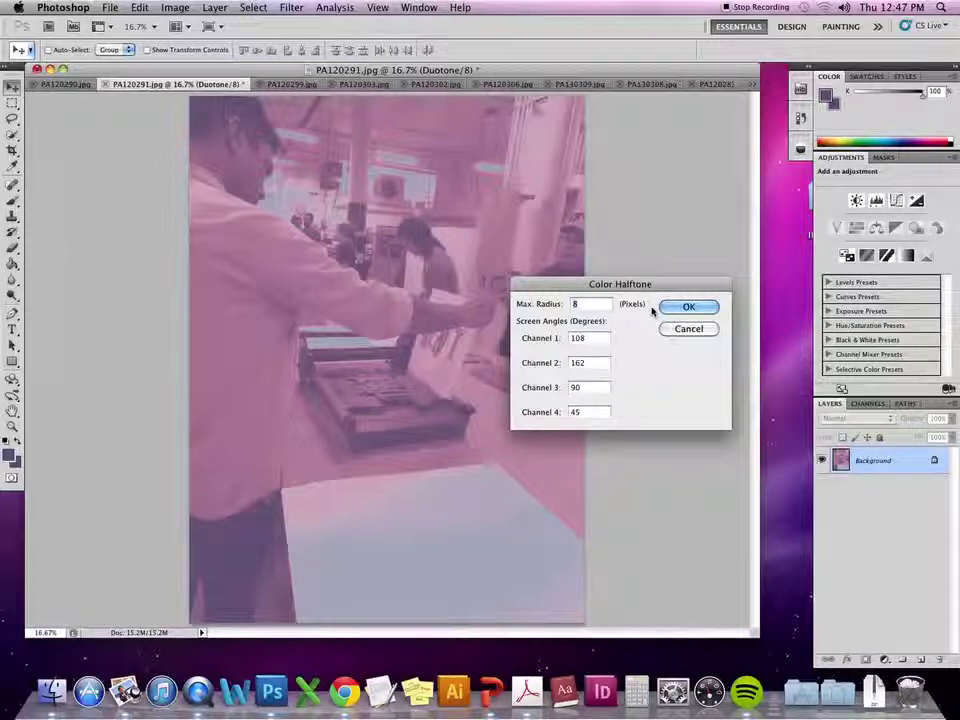
pyautogui.click(689, 307)
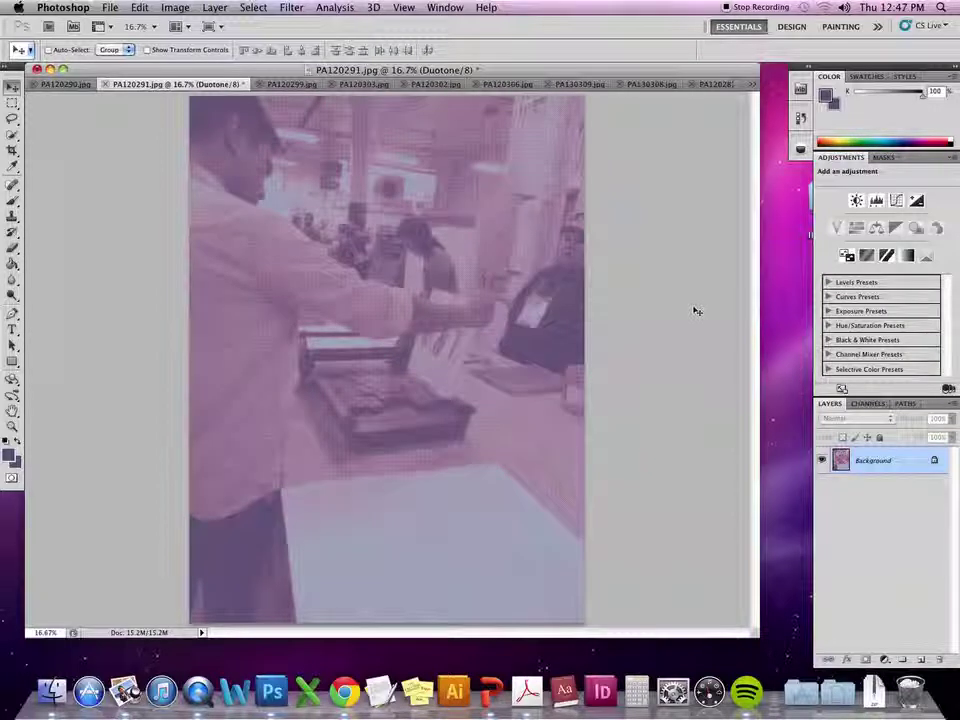
# Examine the halftone dot pattern up close across the photo, and return to the full image in a wider window.
pyautogui.press('super+plus')
pyautogui.press('super+plus')
pyautogui.press('super+plus')
pyautogui.press('super+plus')
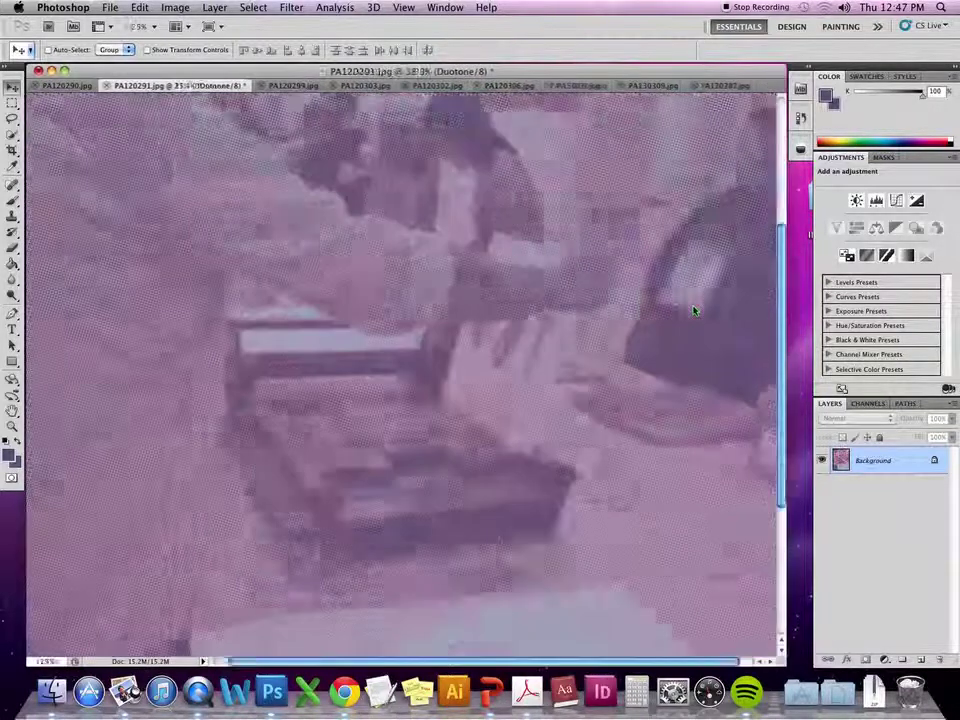
pyautogui.press('super+plus')
pyautogui.press('super+plus')
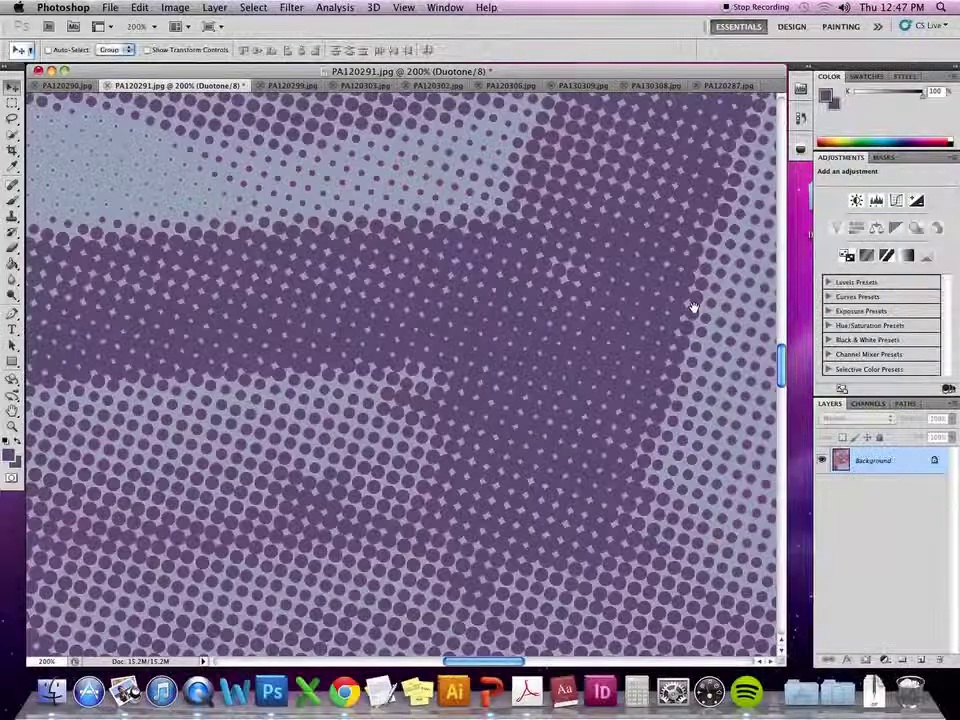
pyautogui.moveTo(371, 180); pyautogui.dragTo(640, 400)
pyautogui.moveTo(245, 191); pyautogui.dragTo(643, 310)
pyautogui.moveTo(270, 214); pyautogui.dragTo(608, 375)
pyautogui.moveTo(380, 355); pyautogui.dragTo(605, 556)
pyautogui.moveTo(447, 266); pyautogui.dragTo(572, 550)
pyautogui.moveTo(440, 236); pyautogui.dragTo(276, 560)
pyautogui.moveTo(518, 358); pyautogui.dragTo(480, 430)
pyautogui.moveTo(587, 292); pyautogui.dragTo(521, 498)
pyautogui.press('super+minus')
pyautogui.press('super+minus')
pyautogui.press('super+minus')
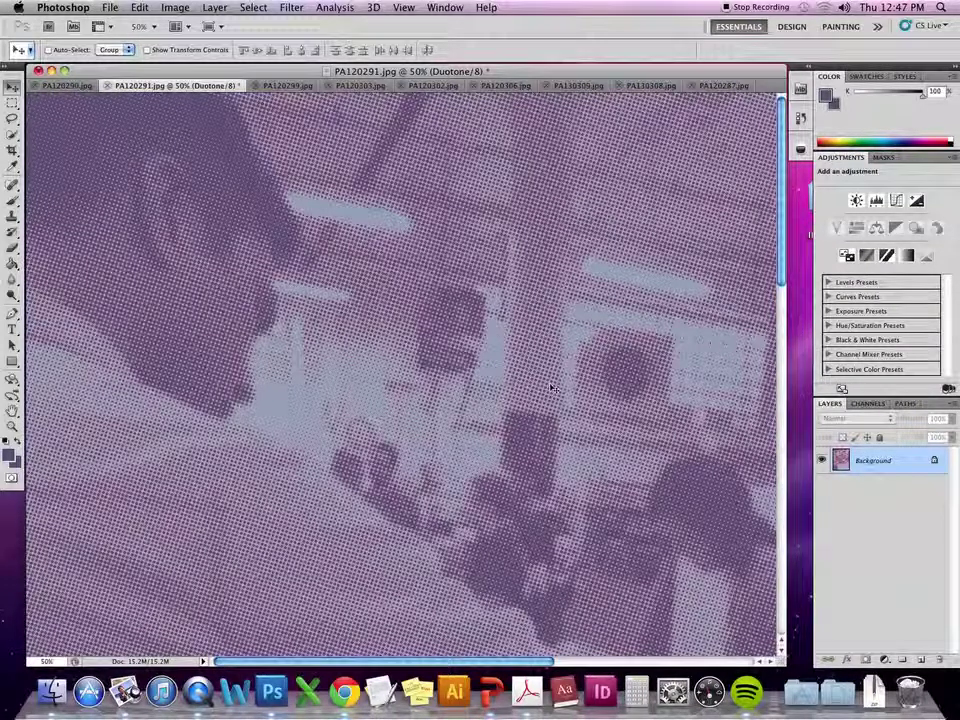
pyautogui.press('super+minus')
pyautogui.press('super+minus')
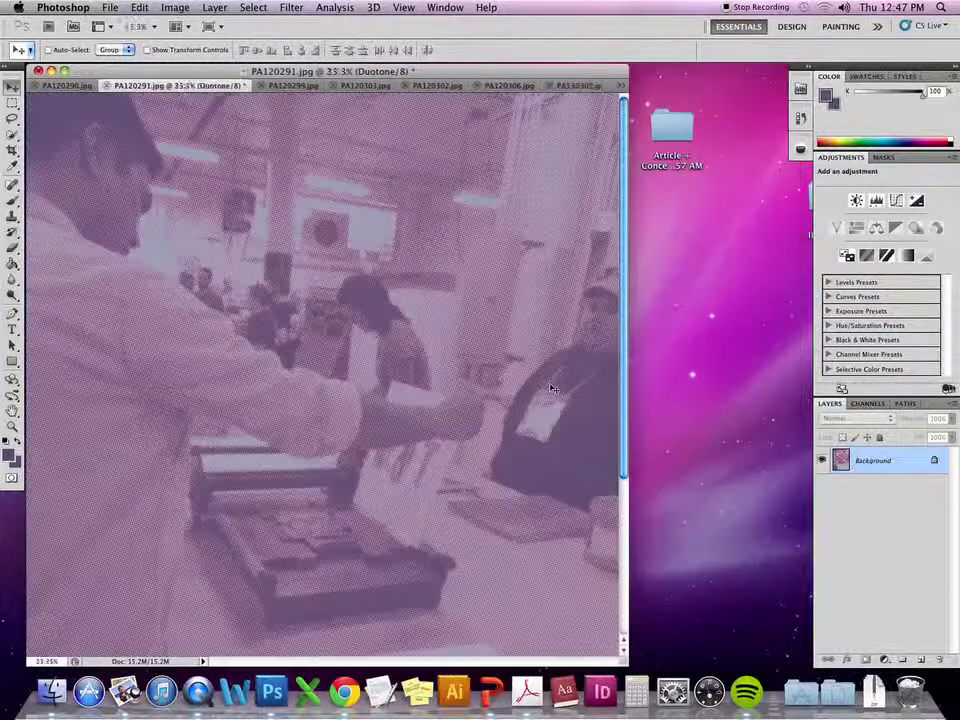
pyautogui.press('super+minus')
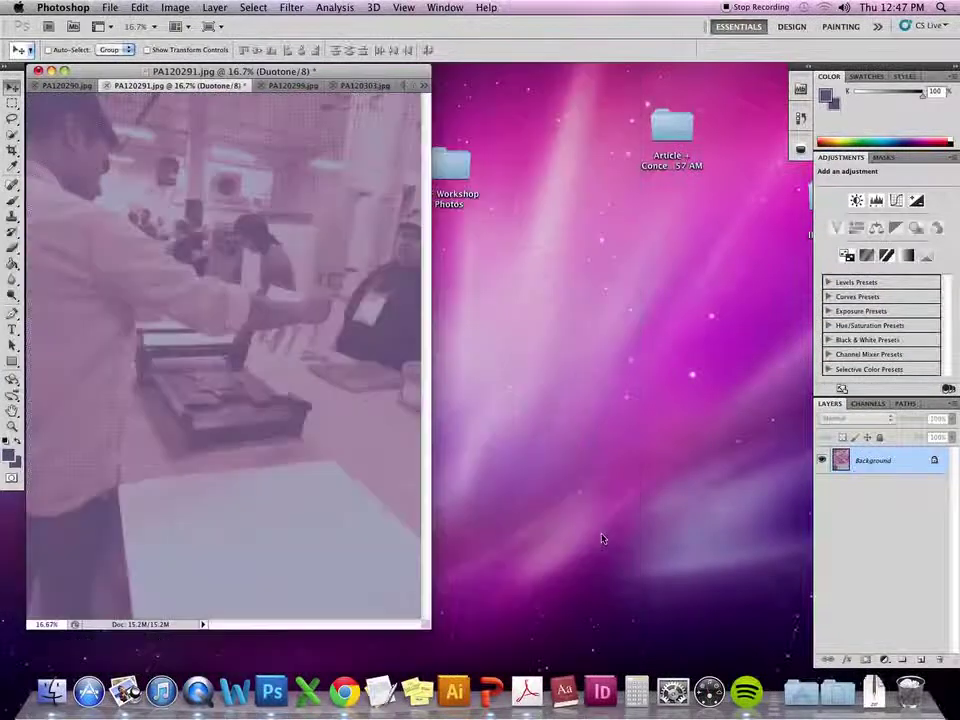
pyautogui.moveTo(430, 632); pyautogui.dragTo(640, 632)
# Readjust the duotone curves by lowering Ink 1 in the highlights and raising Ink 2 at its 50% point, and apply them.
pyautogui.click(177, 7)
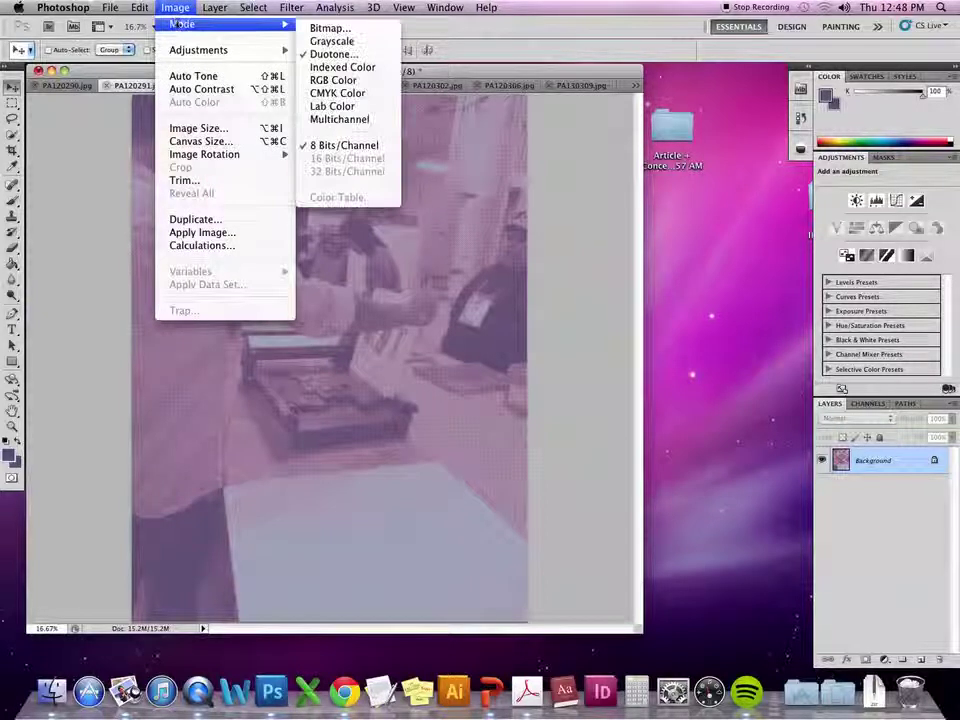
pyautogui.click(167, 5)
pyautogui.click(167, 5)
pyautogui.moveTo(171, 24)
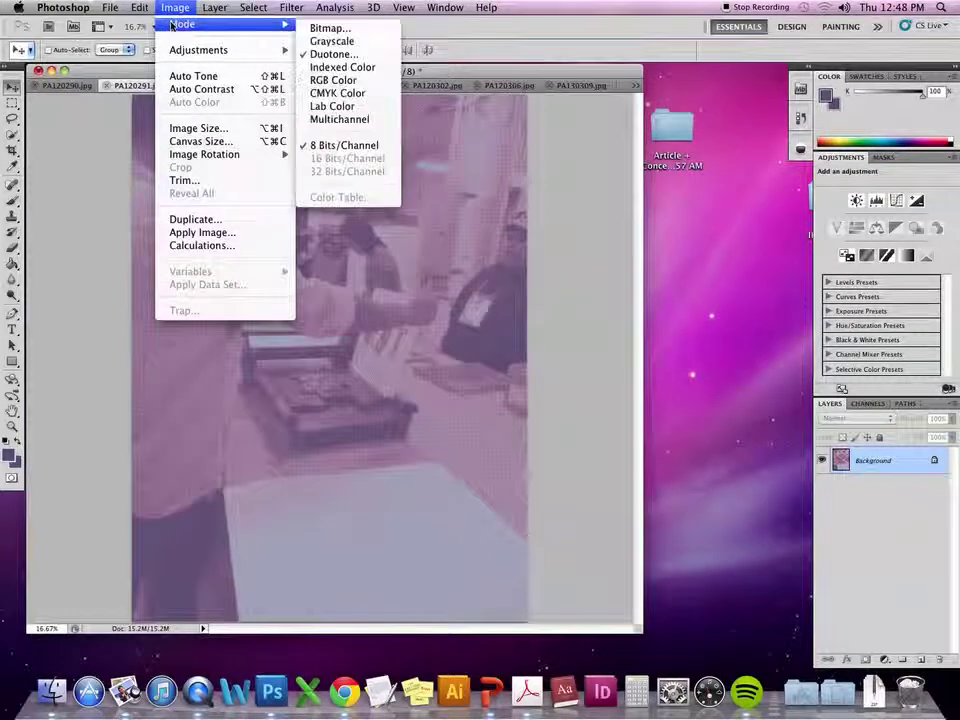
pyautogui.click(334, 54)
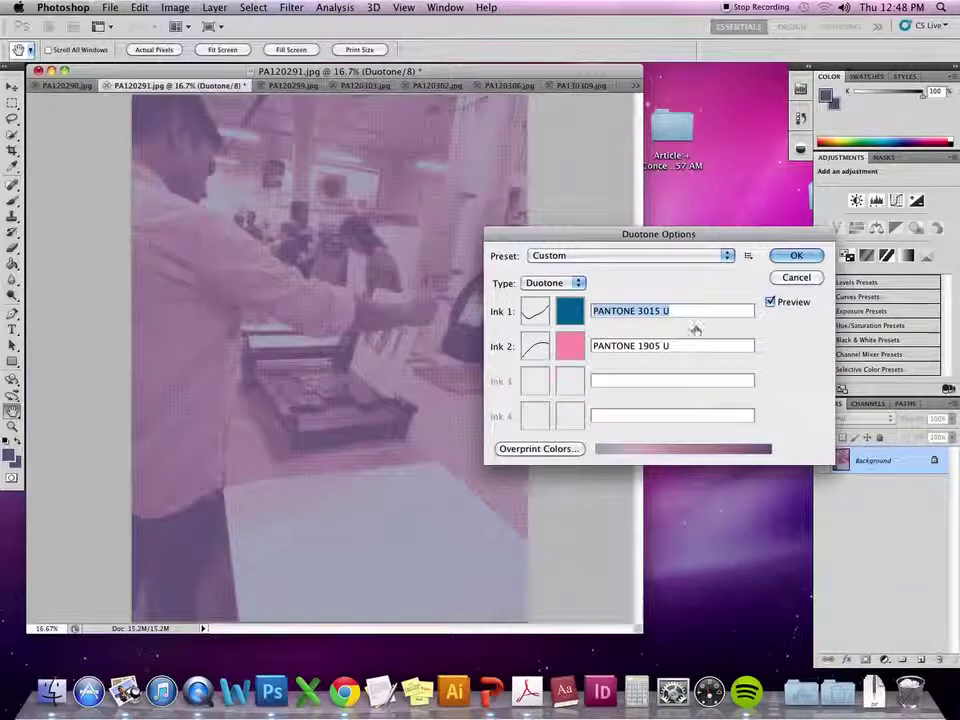
pyautogui.click(537, 312)
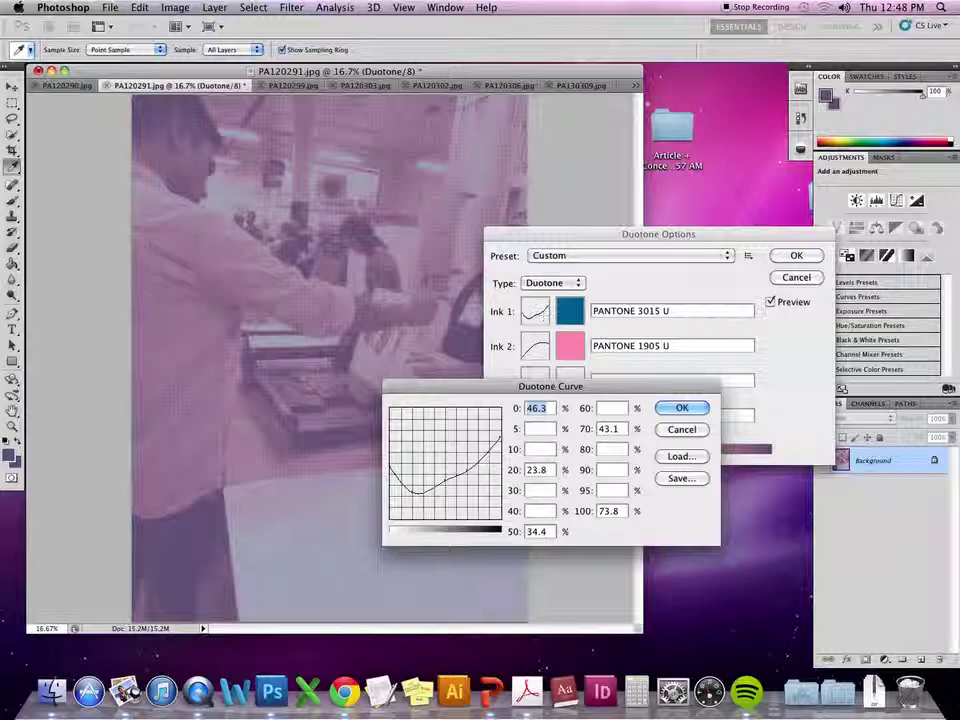
pyautogui.moveTo(413, 492)
pyautogui.mouseDown()
pyautogui.moveTo(414, 450)
pyautogui.moveTo(446, 486)
pyautogui.mouseUp()
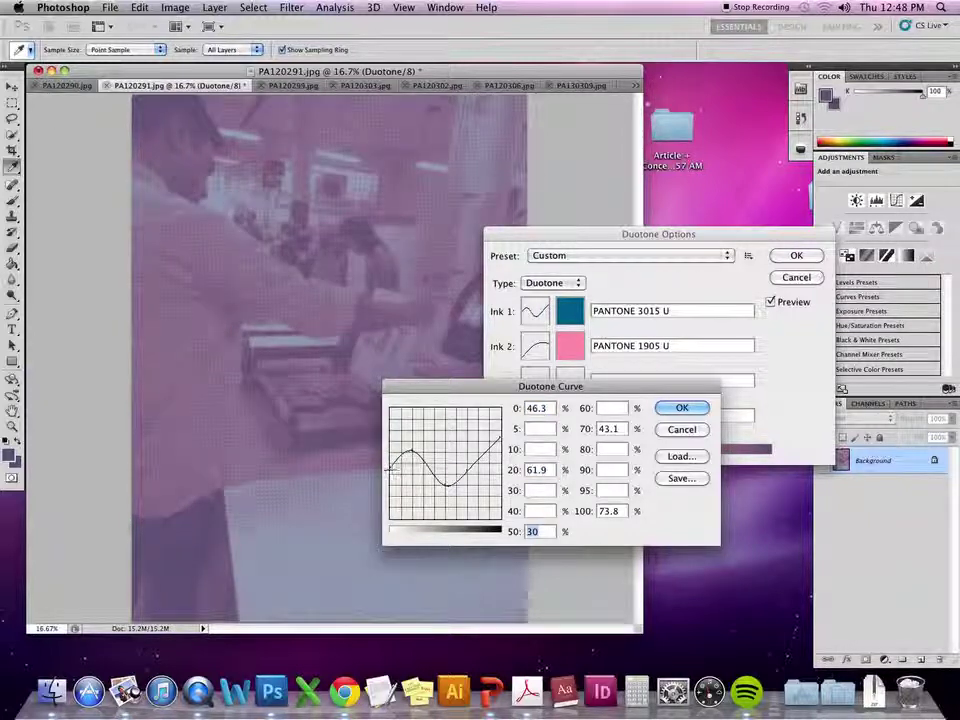
pyautogui.moveTo(389, 468); pyautogui.dragTo(467, 473)
pyautogui.moveTo(416, 503); pyautogui.dragTo(417, 509)
pyautogui.click(681, 408)
pyautogui.click(535, 346)
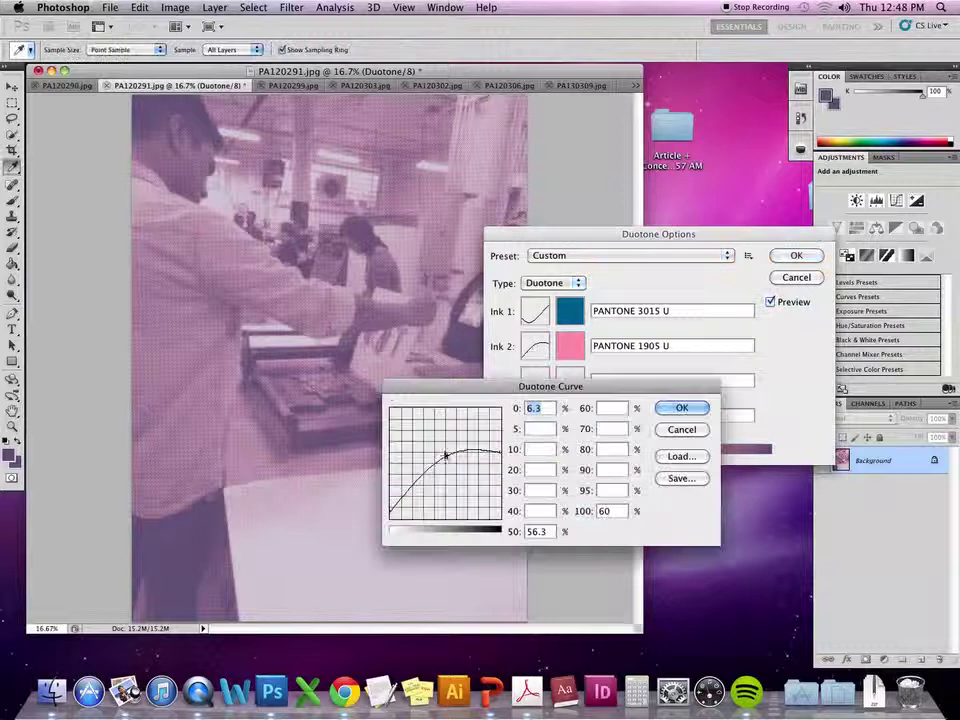
pyautogui.moveTo(446, 458); pyautogui.dragTo(449, 444)
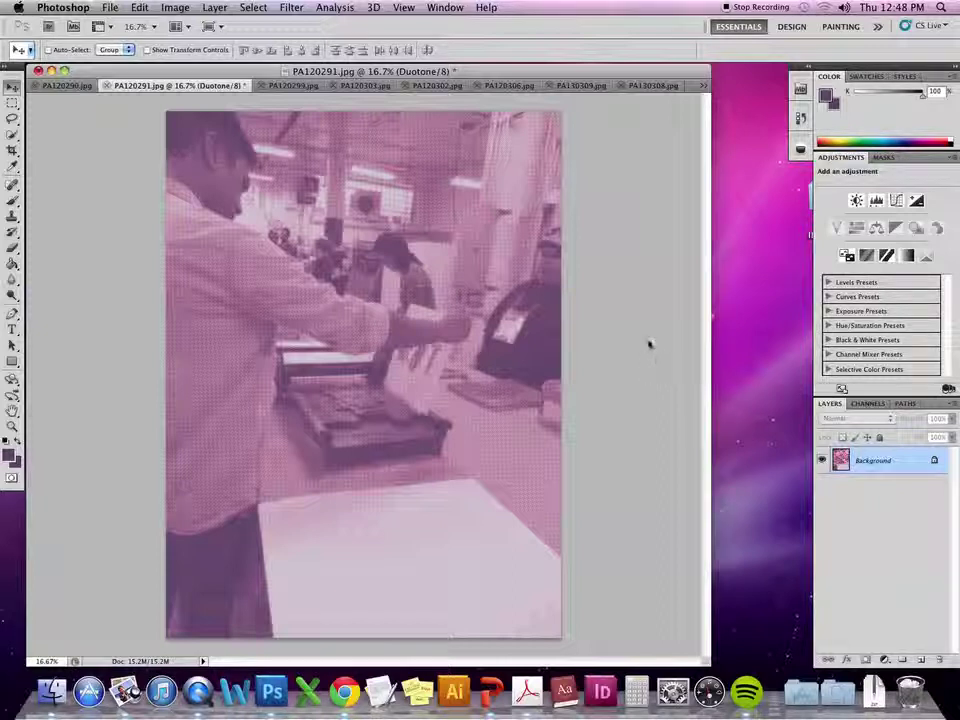
# Convert the locked Background layer into an editable layer named Layer 0.
pyautogui.click(292, 8)
pyautogui.click(292, 8)
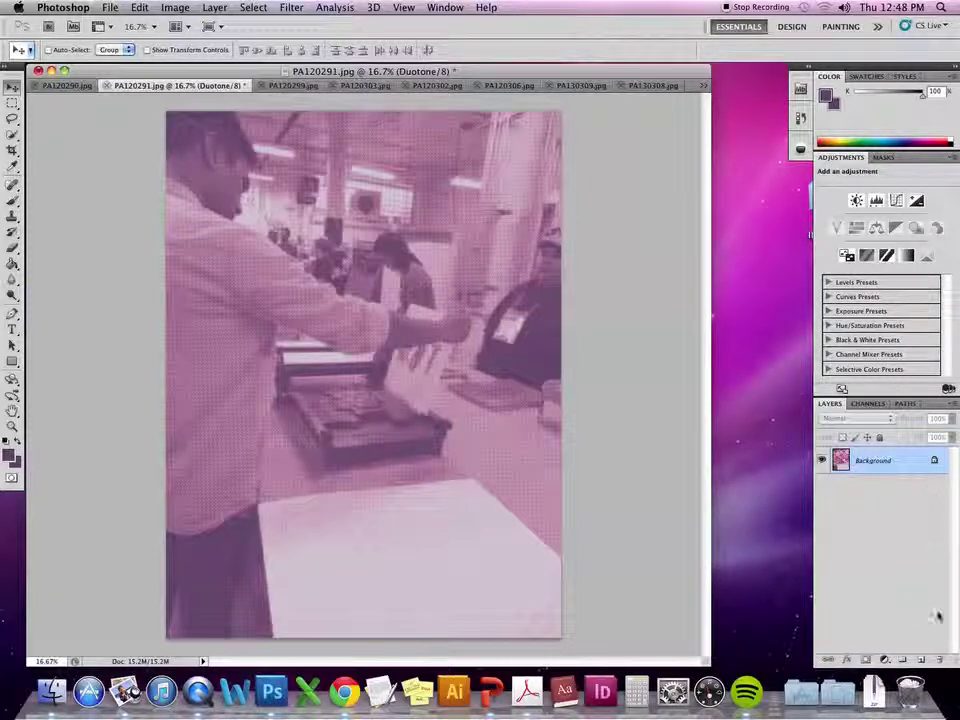
pyautogui.doubleClick(923, 470)
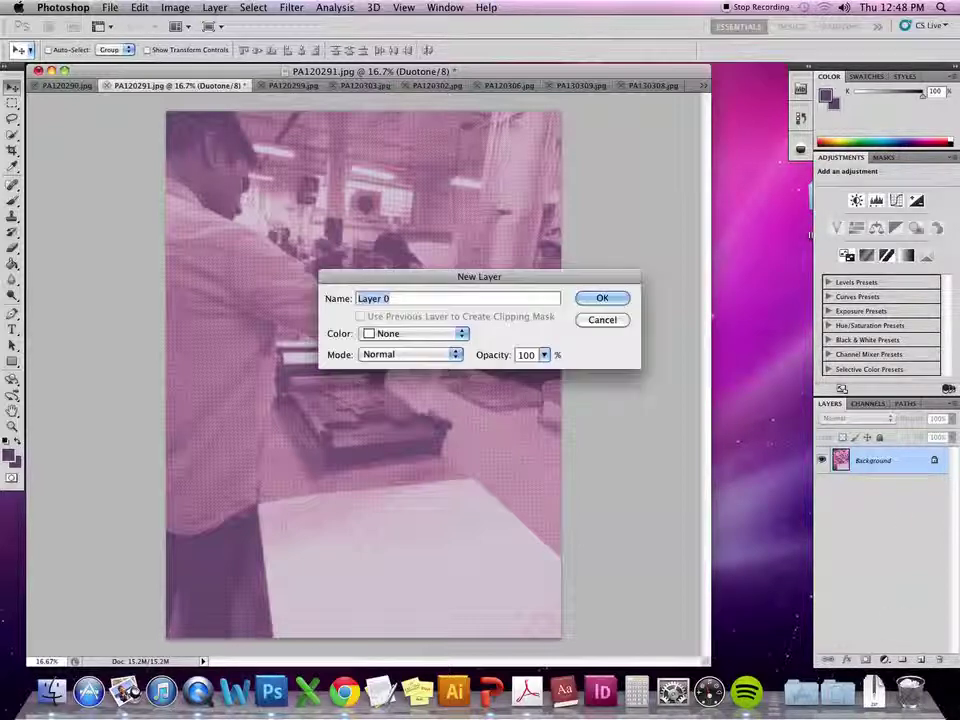
pyautogui.click(607, 298)
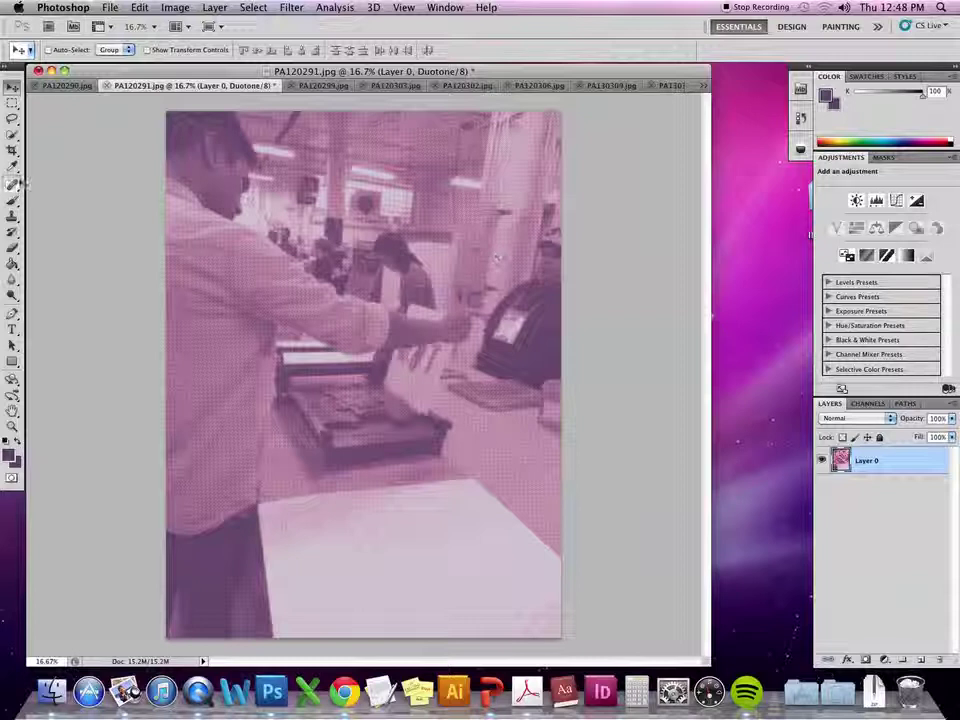
# Draw a large circle nearly as wide as the photo with the Ellipse tool and position it over the photo's upper part.
pyautogui.click(12, 362)
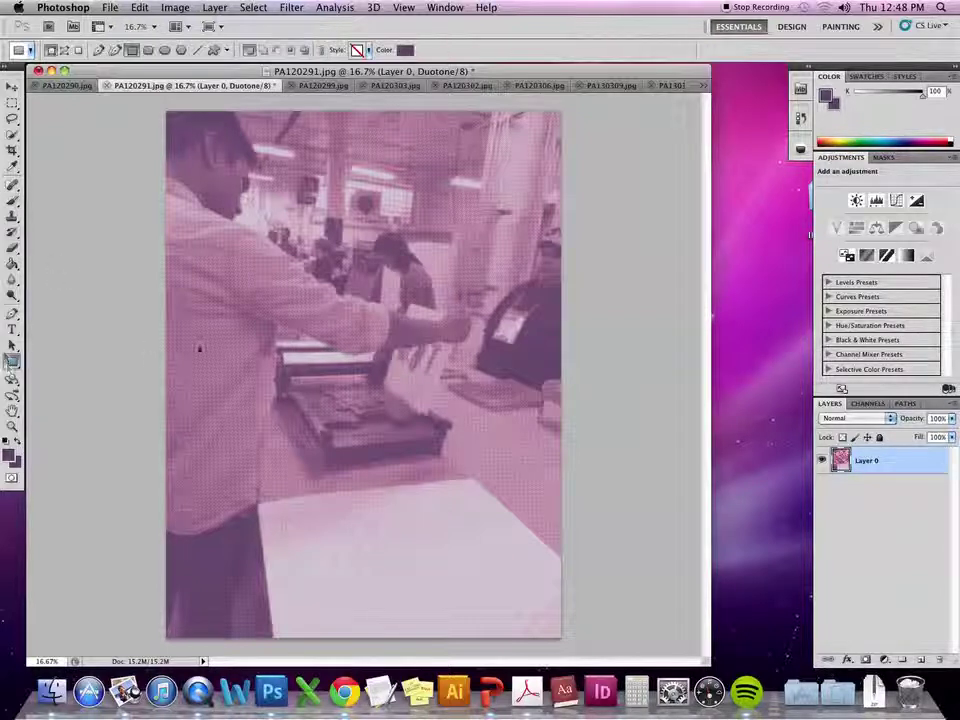
pyautogui.rightClick(10, 362)
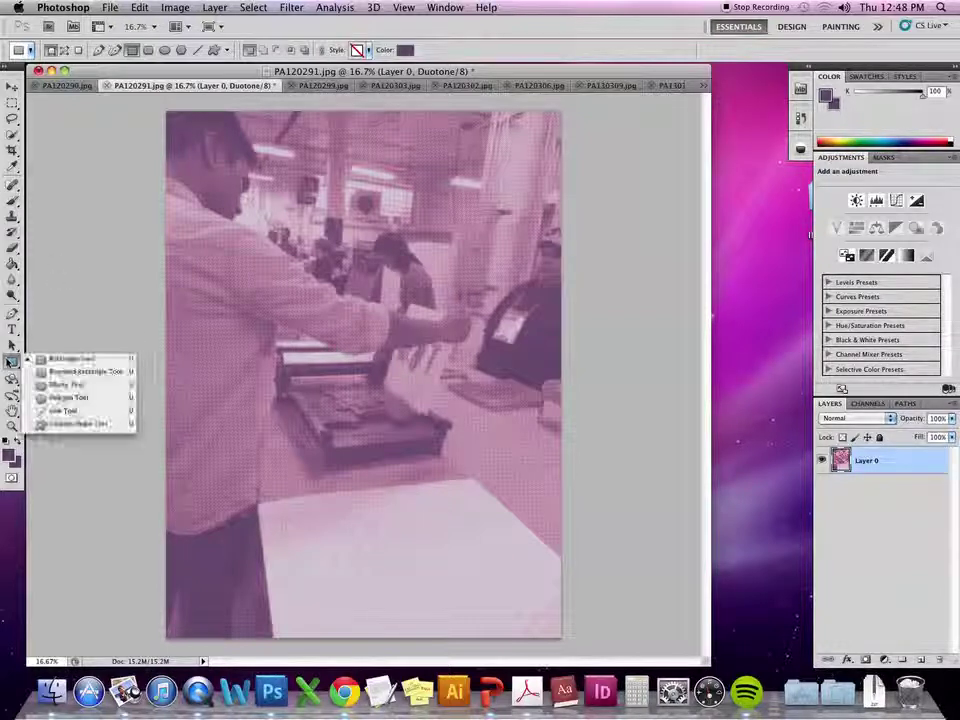
pyautogui.click(54, 385)
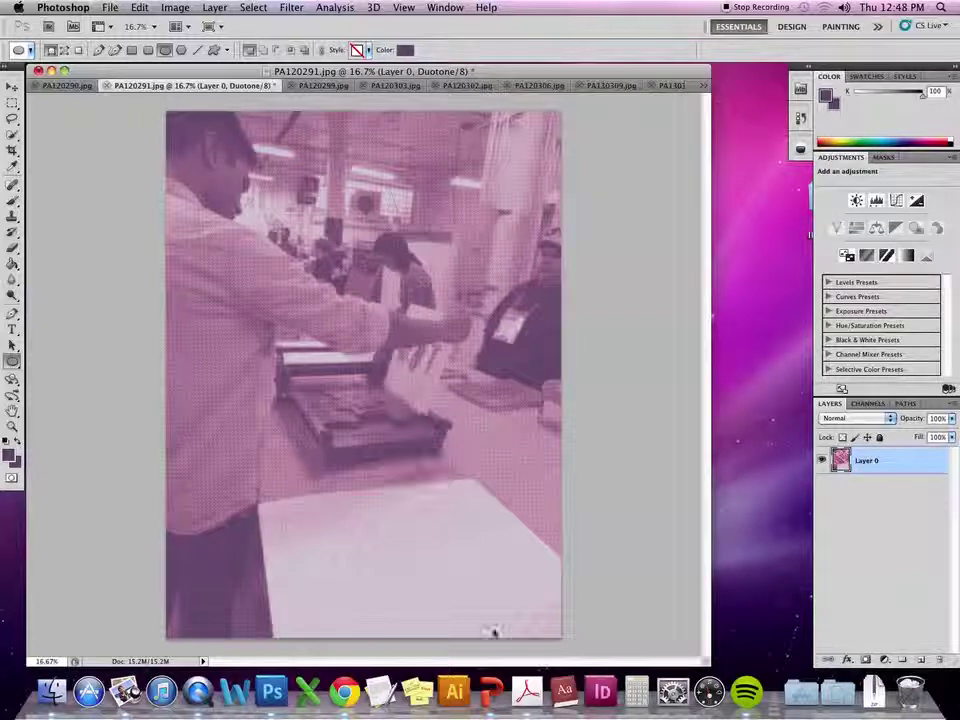
pyautogui.moveTo(548, 717); pyautogui.dragTo(557, 715)
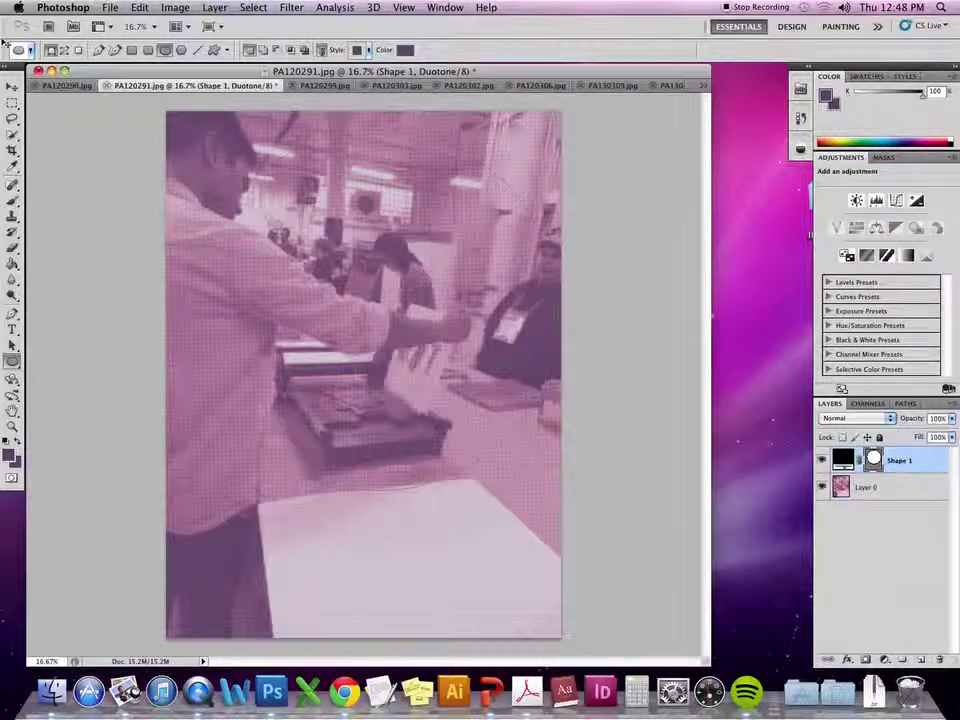
pyautogui.press('v')
pyautogui.moveTo(379, 289); pyautogui.dragTo(359, 280)
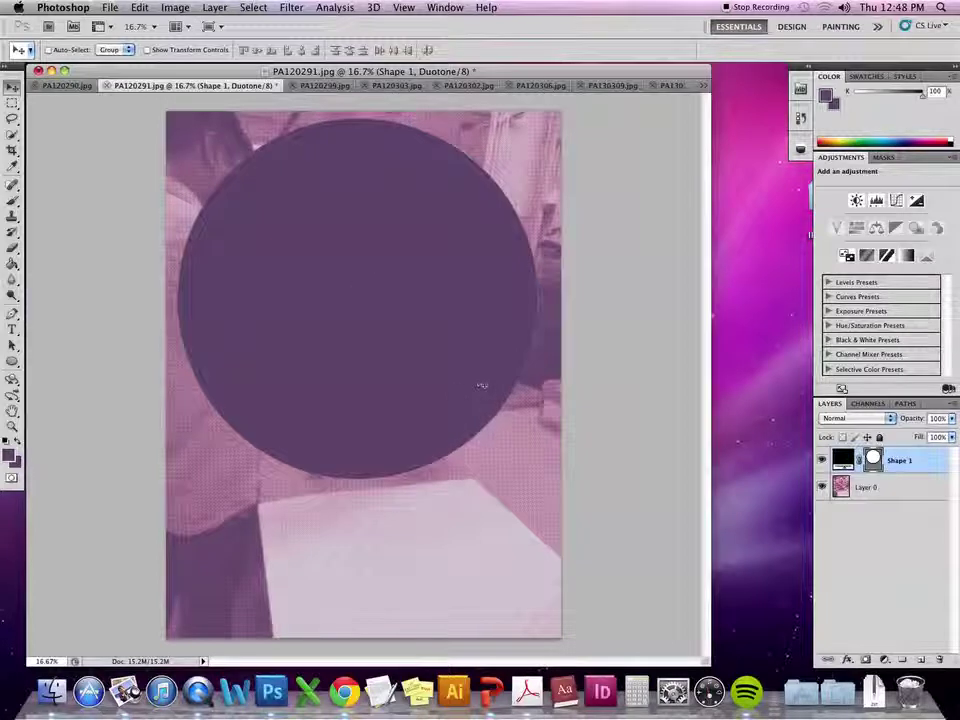
pyautogui.rightClick(922, 463)
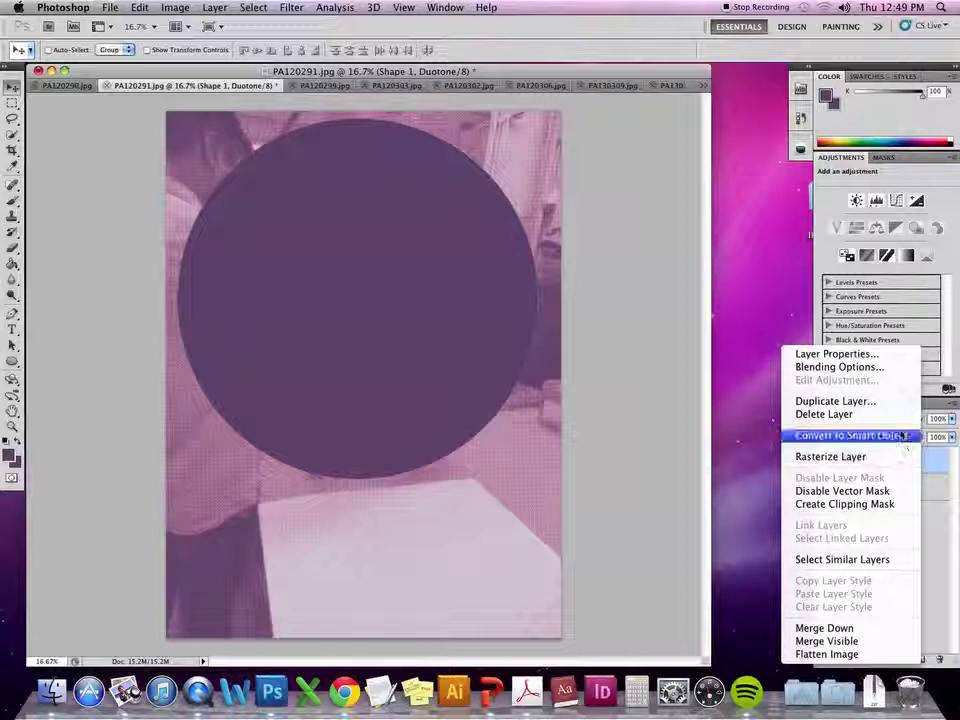
pyautogui.click(894, 503)
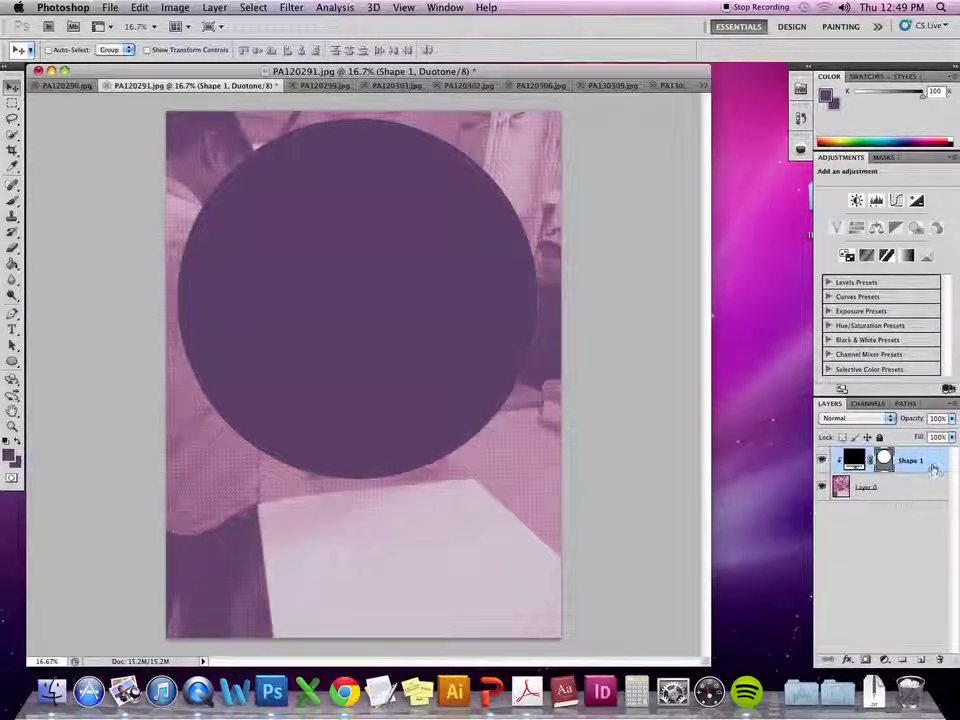
pyautogui.press('super+z')
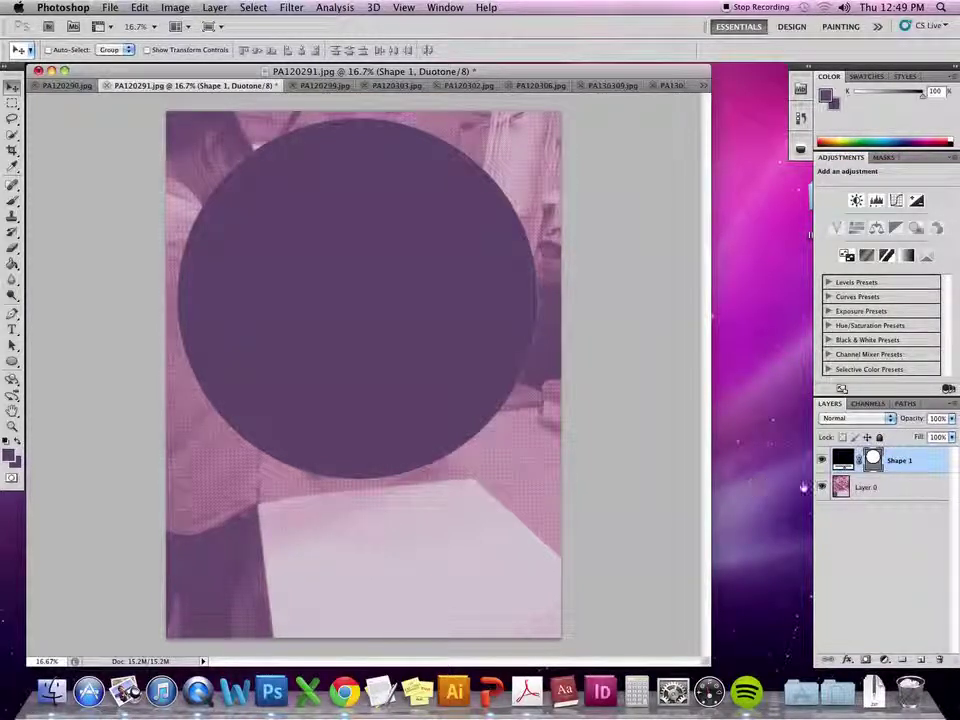
# Move the photo layer Layer 0 above Shape 1 and clip it to the circle with a clipping mask.
pyautogui.click(915, 489)
pyautogui.moveTo(915, 489); pyautogui.dragTo(921, 459)
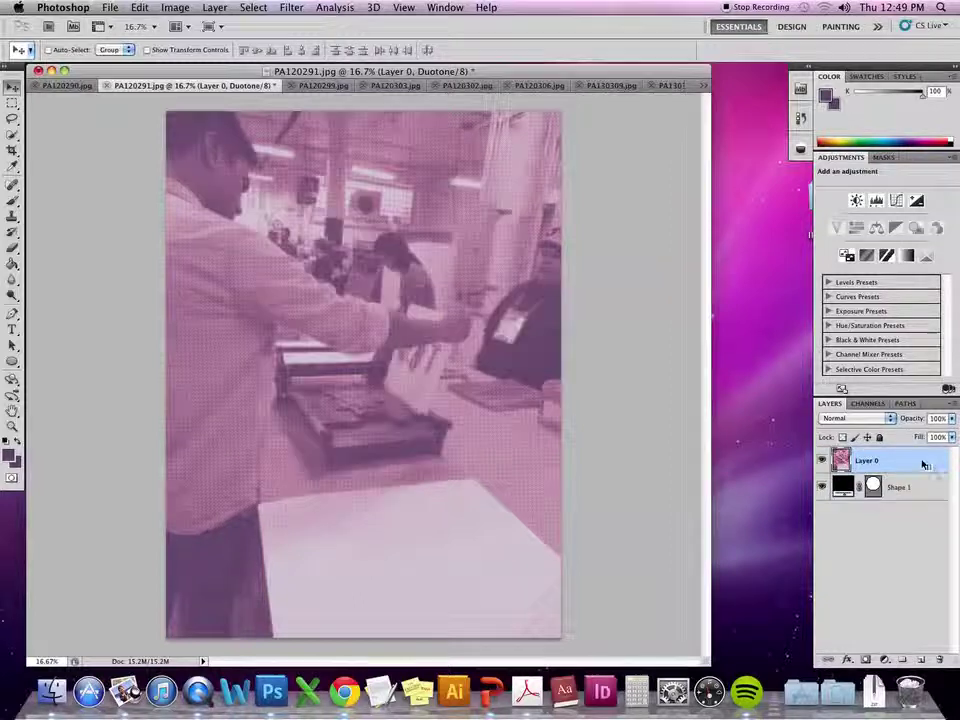
pyautogui.rightClick(925, 465)
pyautogui.click(912, 504)
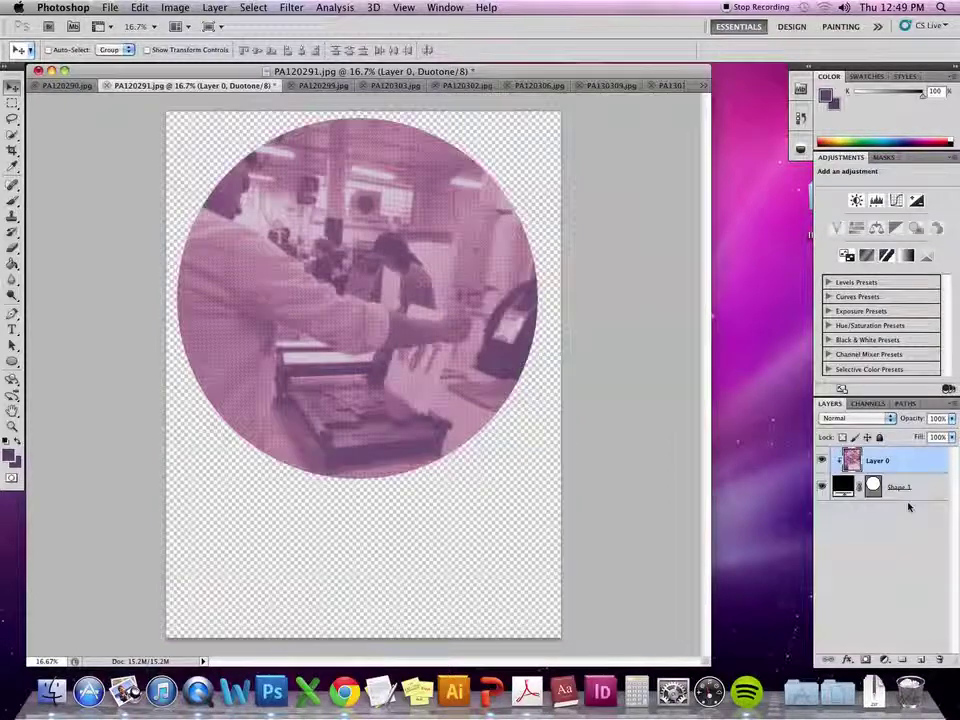
# Shift the photo slightly down inside the circle and scale it proportionally to about 94%.
pyautogui.moveTo(371, 299)
pyautogui.mouseDown()
pyautogui.moveTo(366, 321)
pyautogui.moveTo(371, 315)
pyautogui.mouseUp()
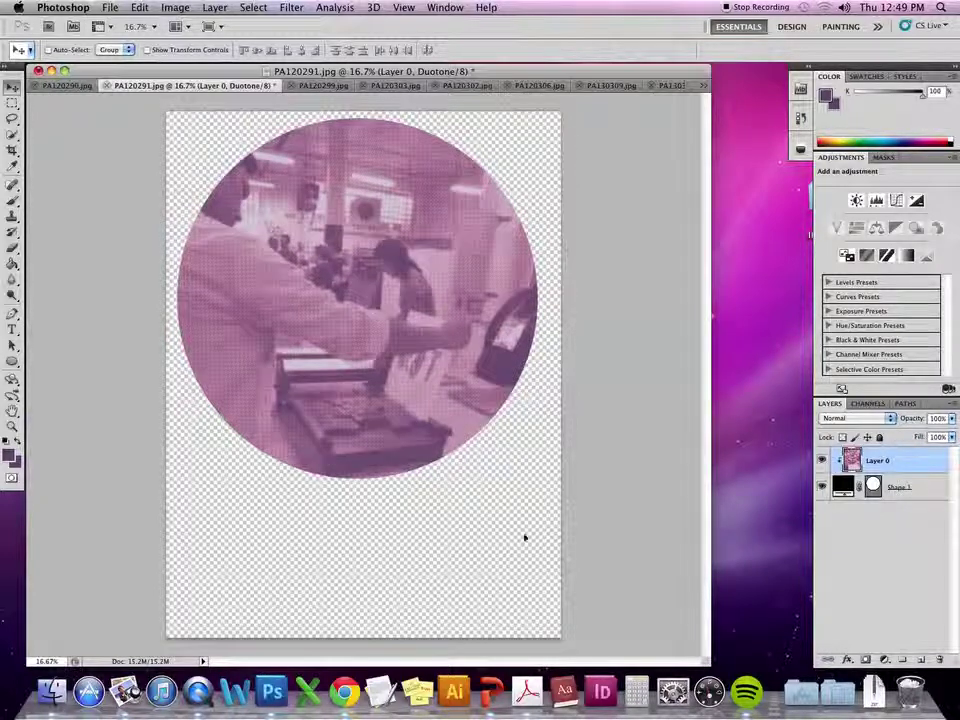
pyautogui.press('super+t')
pyautogui.moveTo(560, 644); pyautogui.dragTo(540, 613)
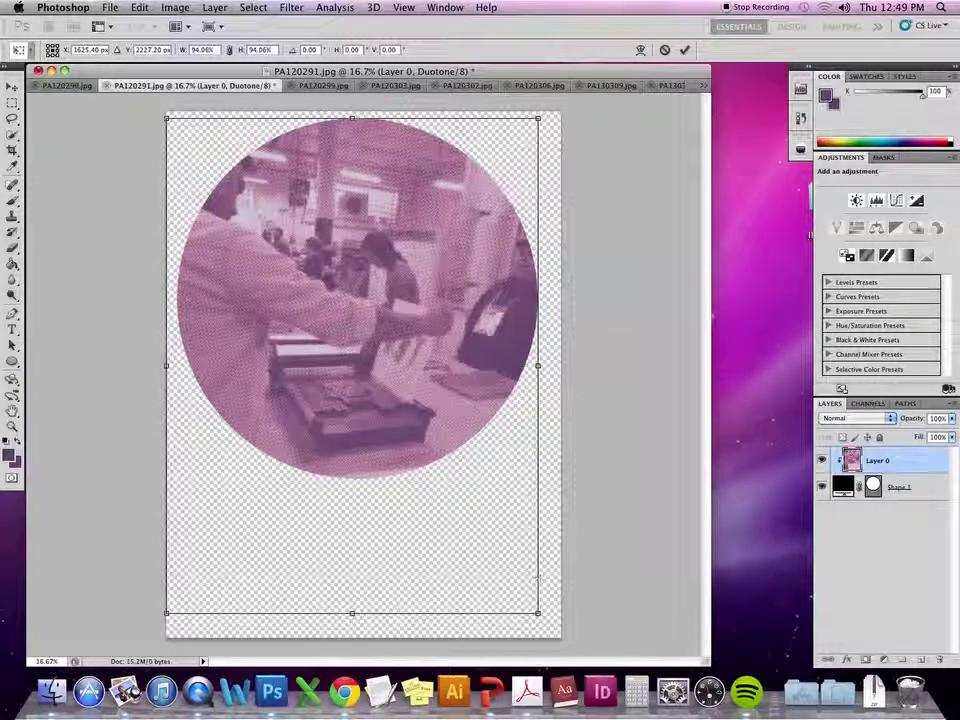
pyautogui.press('Return')
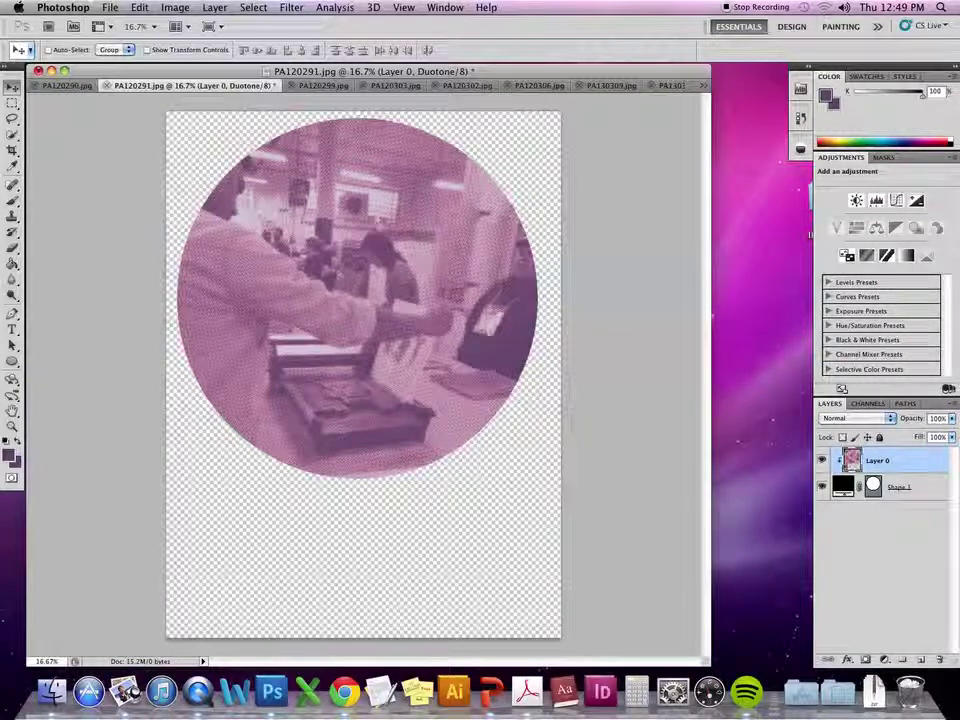
pyautogui.press('super+z')
pyautogui.press('super+z')
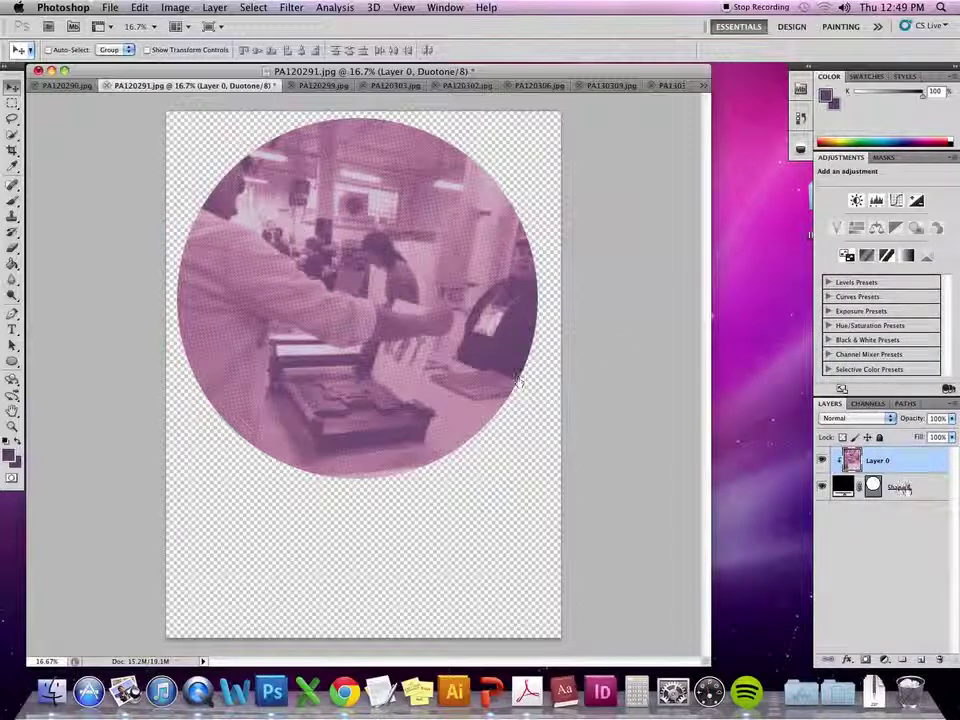
# Add a drop shadow to the Shape 1 circle layer and set its size to about 98 px.
pyautogui.click(936, 492)
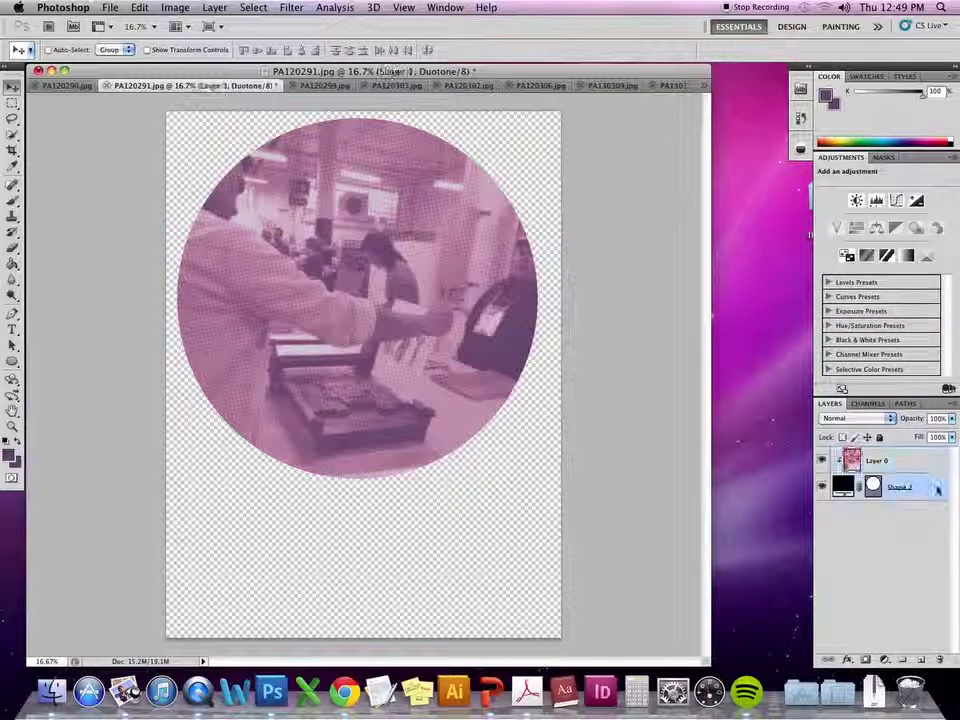
pyautogui.doubleClick(938, 488)
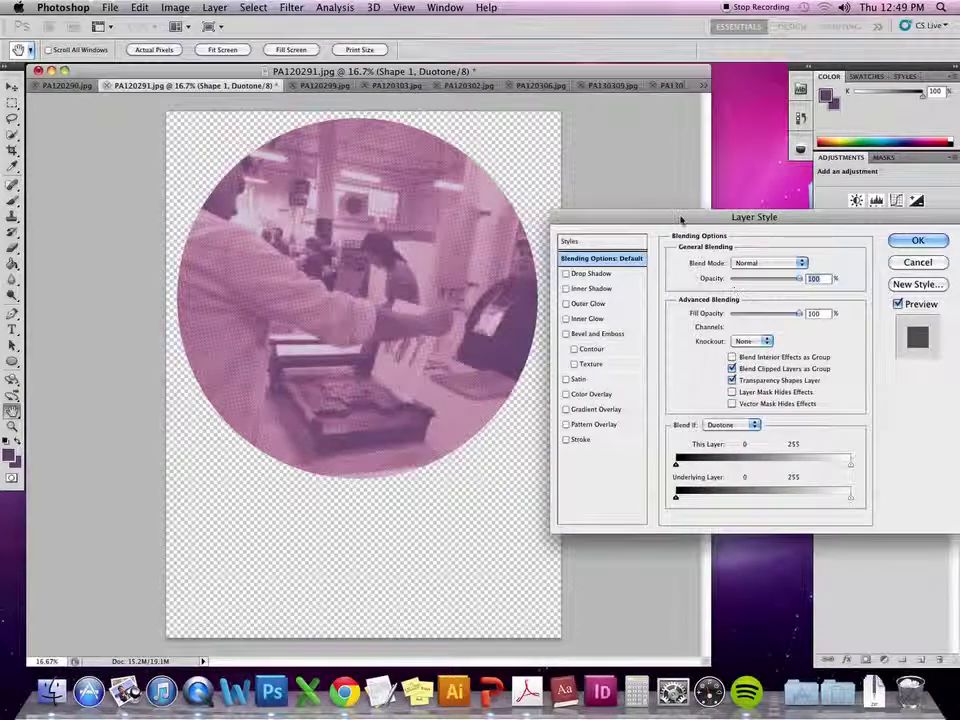
pyautogui.moveTo(681, 225); pyautogui.dragTo(638, 268)
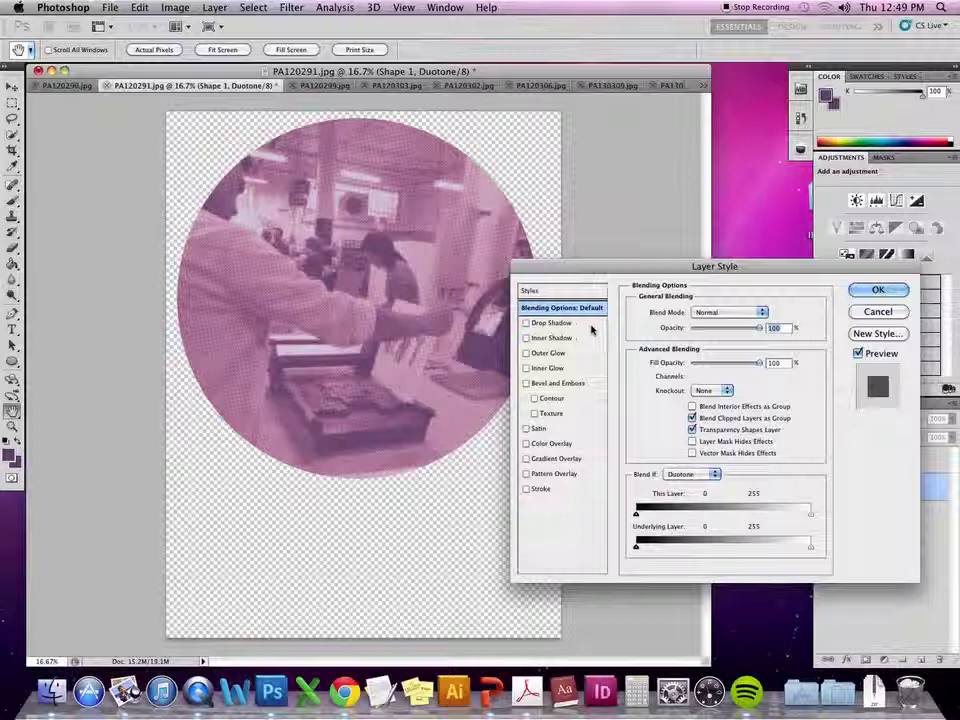
pyautogui.click(550, 324)
pyautogui.click(527, 325)
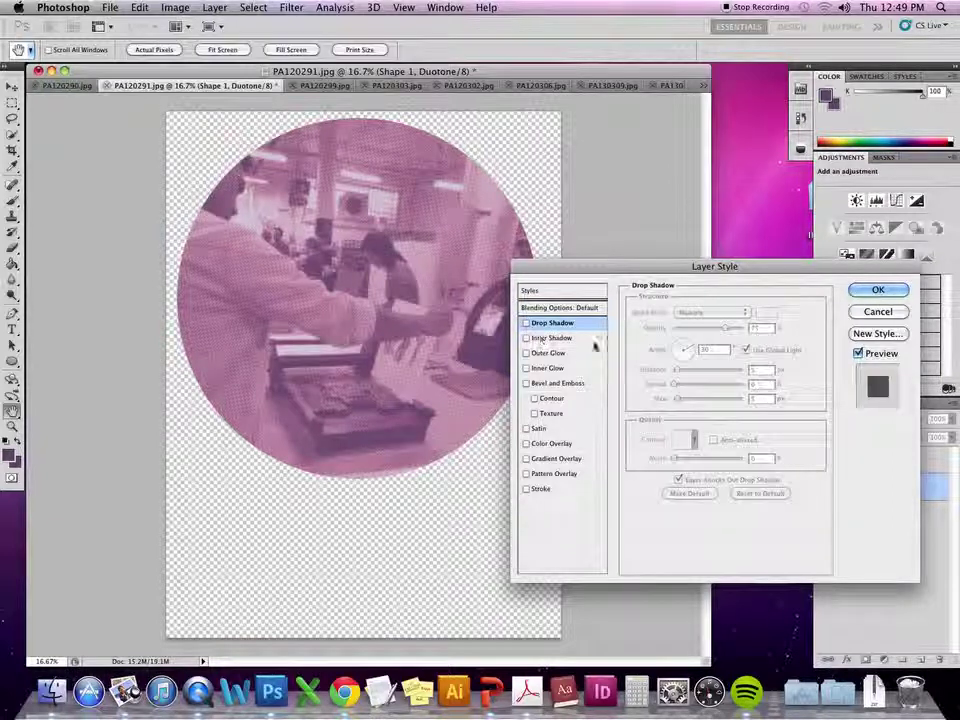
pyautogui.click(526, 323)
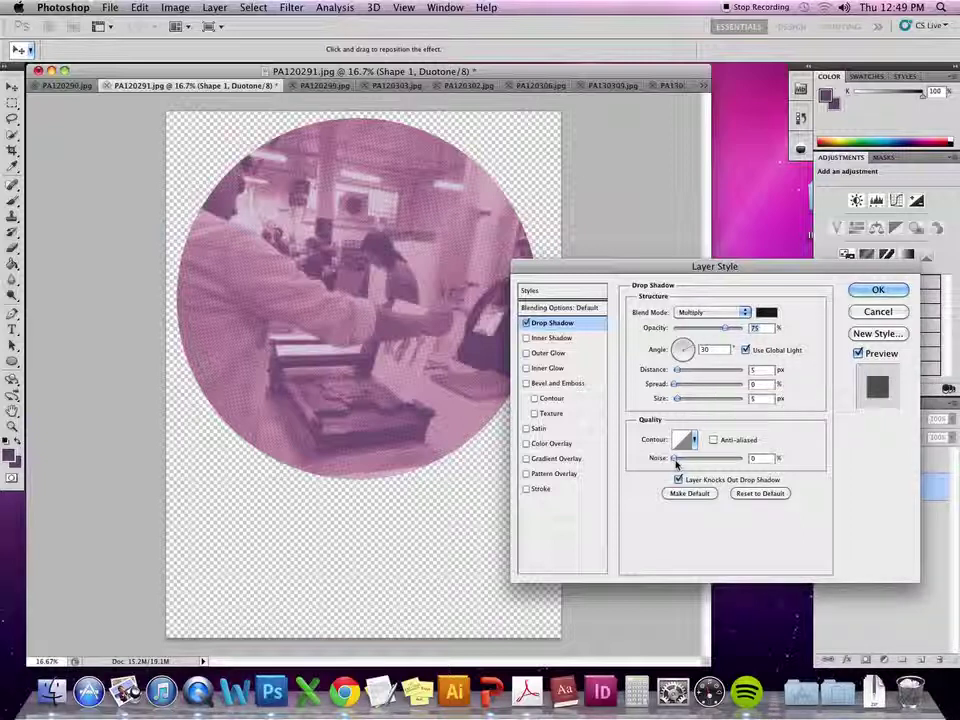
pyautogui.moveTo(677, 398); pyautogui.dragTo(703, 398)
# Color the circle's drop shadow PANTONE 5463 U from the solid uncoated book, with 82% opacity and about 11% spread, and apply it.
pyautogui.click(766, 314)
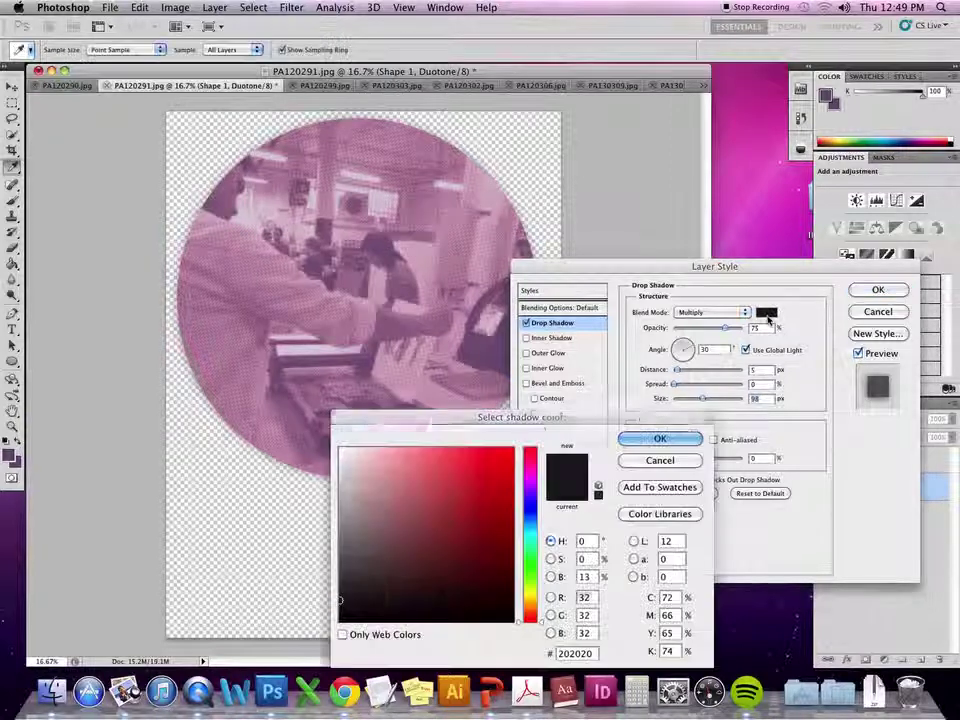
pyautogui.click(656, 514)
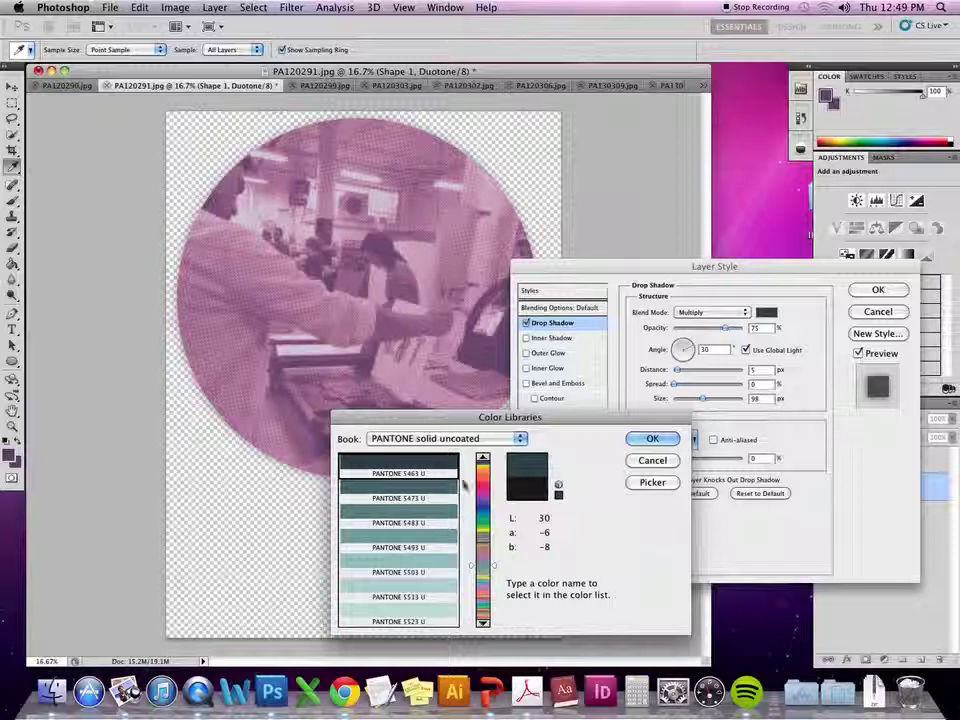
pyautogui.click(648, 439)
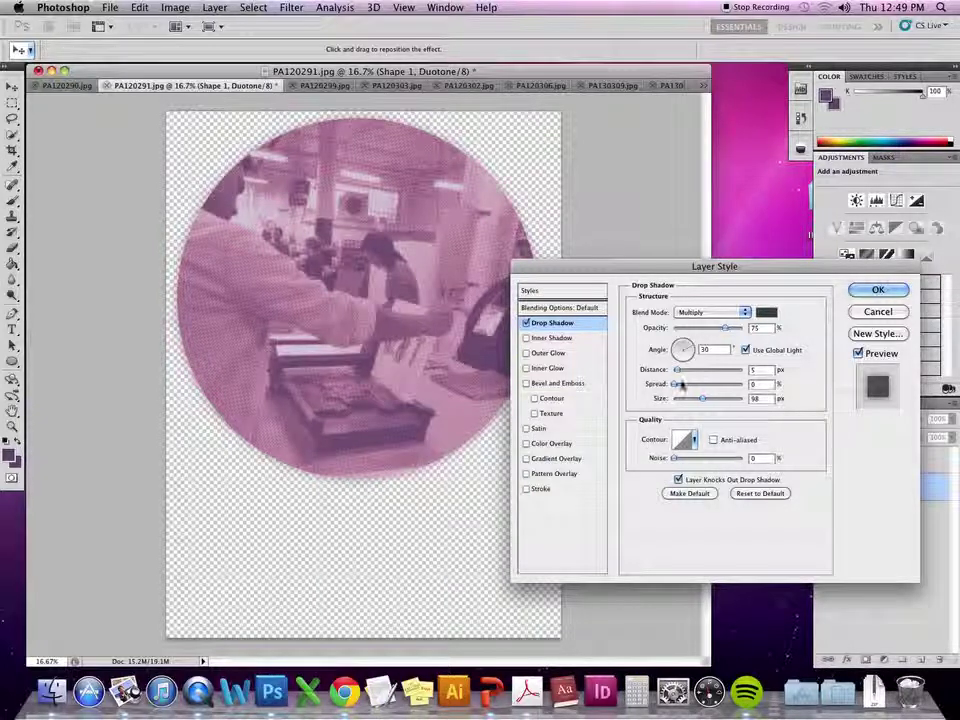
pyautogui.moveTo(731, 329); pyautogui.dragTo(734, 330)
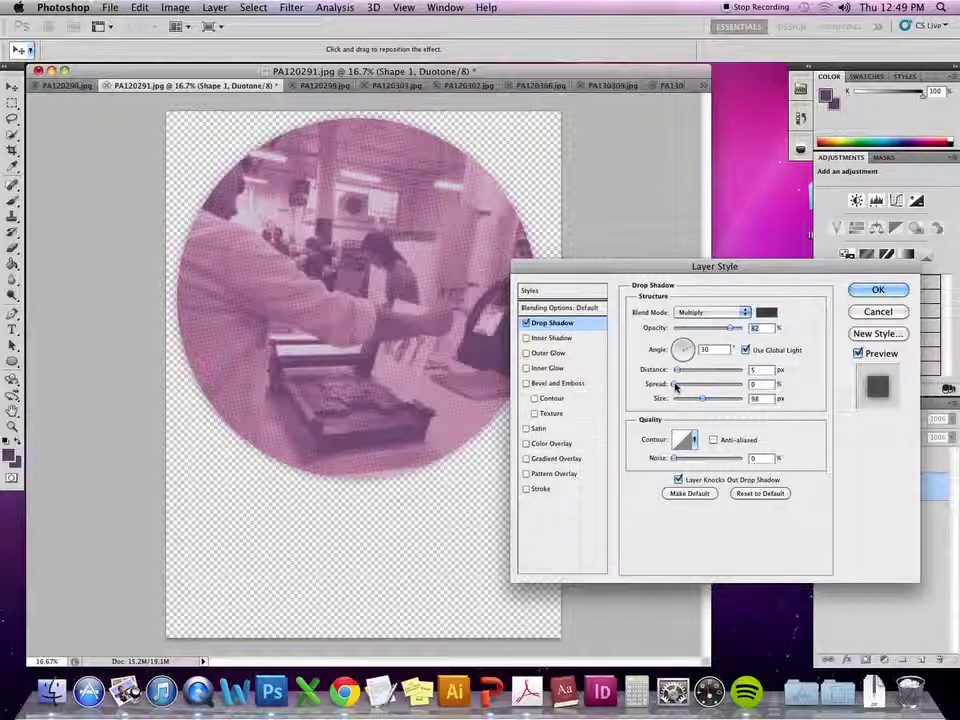
pyautogui.moveTo(679, 383); pyautogui.dragTo(681, 387)
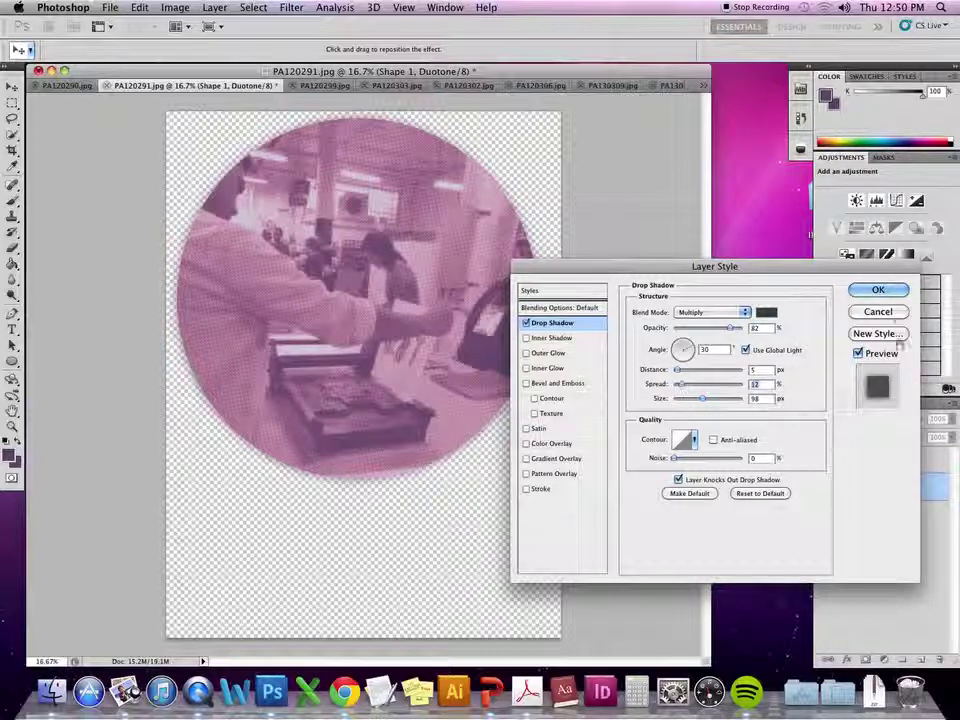
pyautogui.click(880, 290)
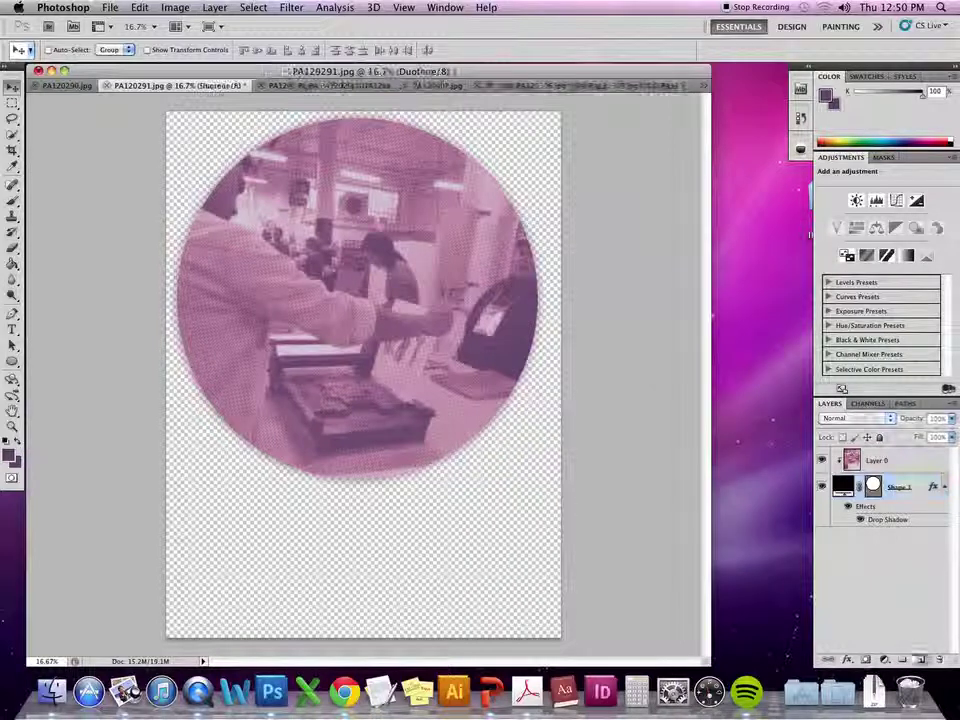
# Add a new layer beneath the circle shape and fill it with white (ffffff) as the background.
pyautogui.click(921, 660)
pyautogui.moveTo(900, 470); pyautogui.dragTo(905, 562)
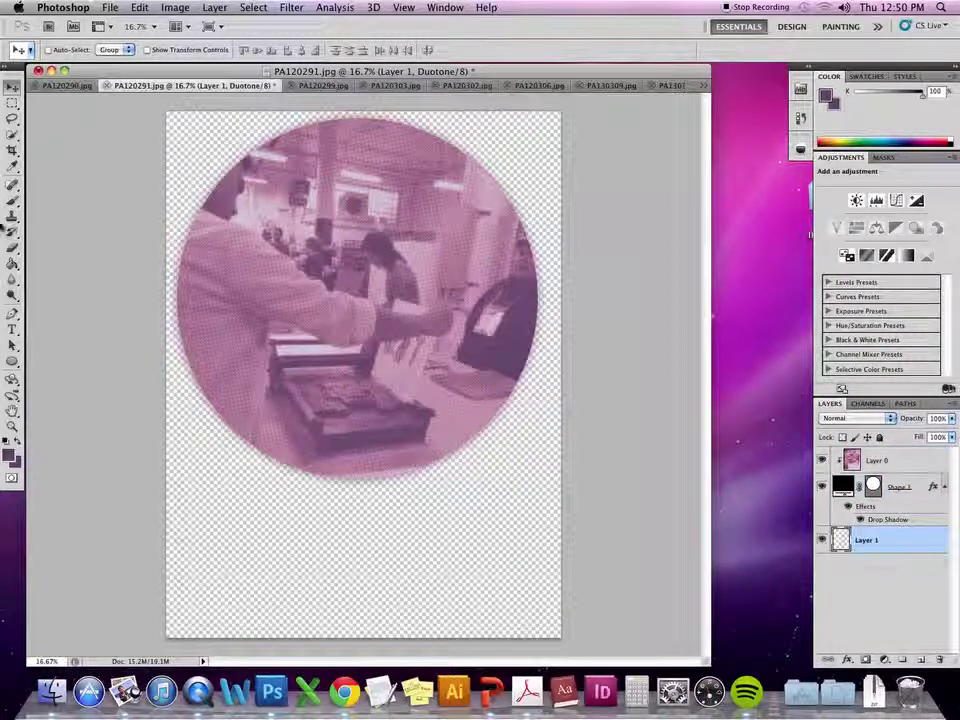
pyautogui.click(5, 442)
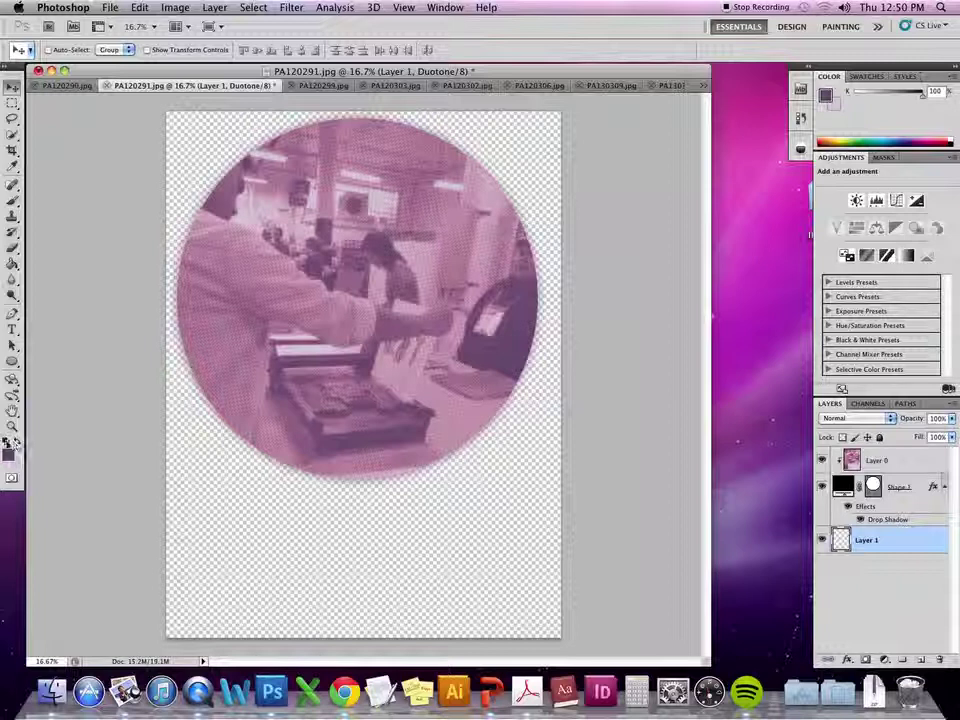
pyautogui.click(15, 458)
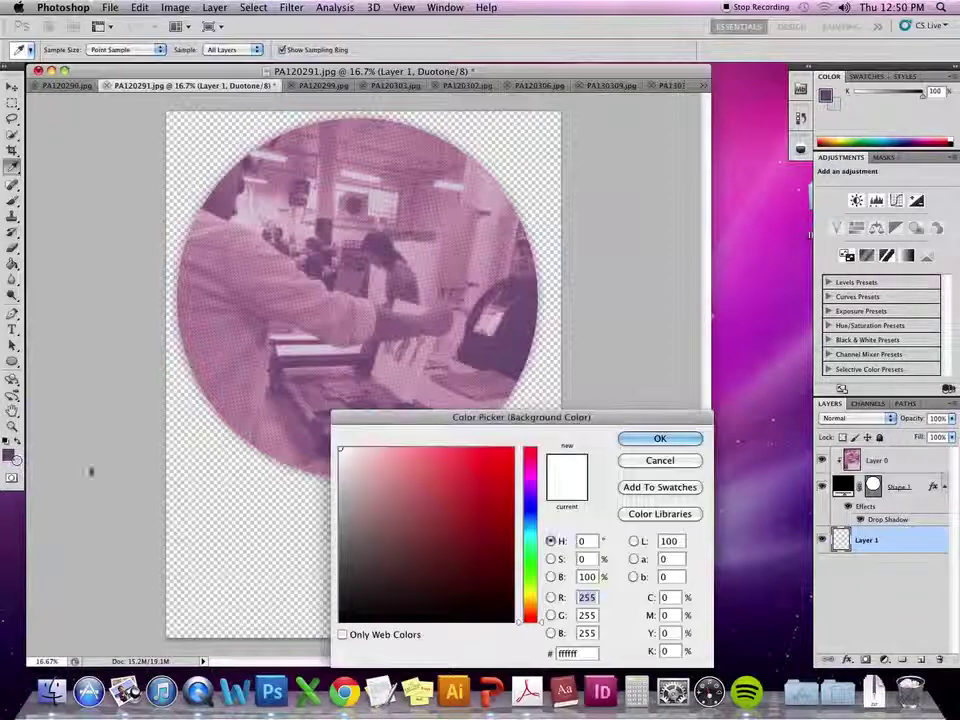
pyautogui.click(659, 438)
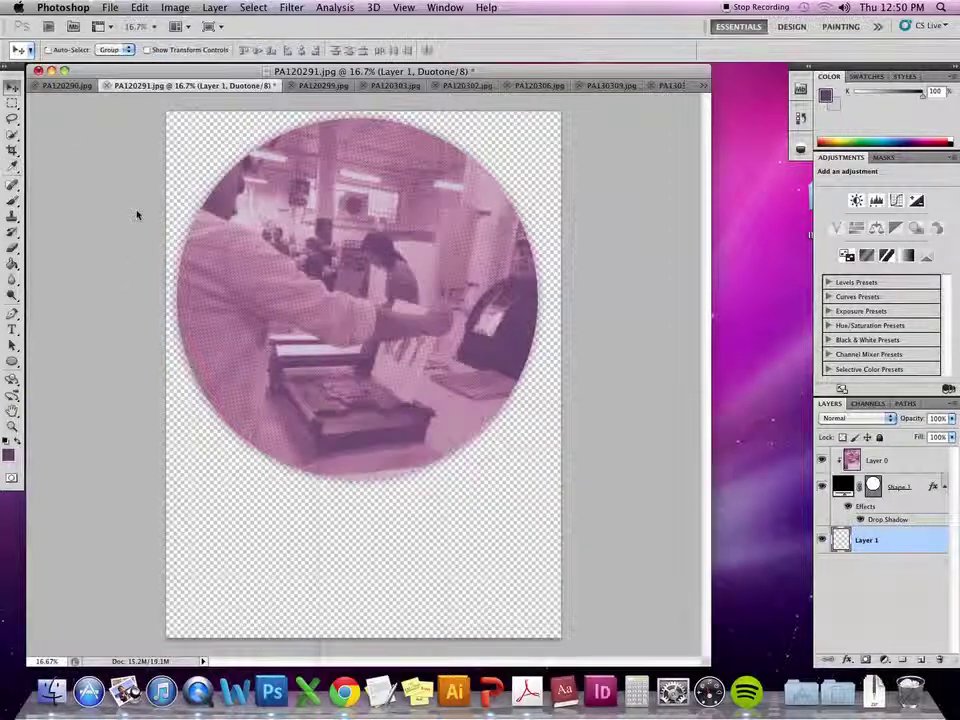
pyautogui.click(12, 264)
pyautogui.click(18, 440)
pyautogui.click(11, 457)
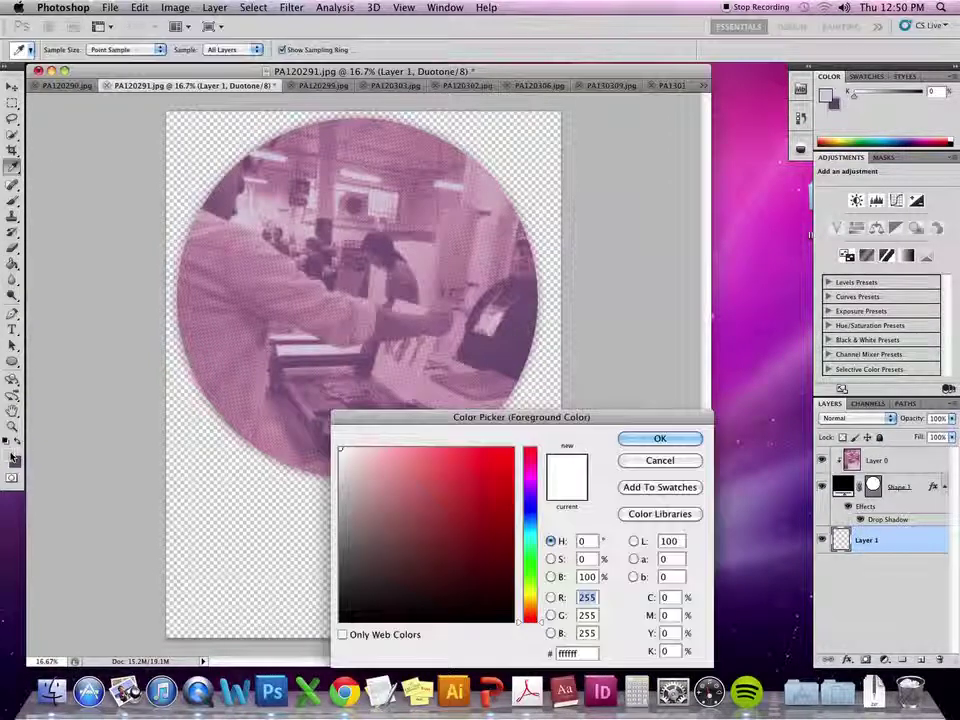
pyautogui.click(659, 438)
pyautogui.click(530, 500)
pyautogui.press('v')
pyautogui.doubleClick(912, 519)
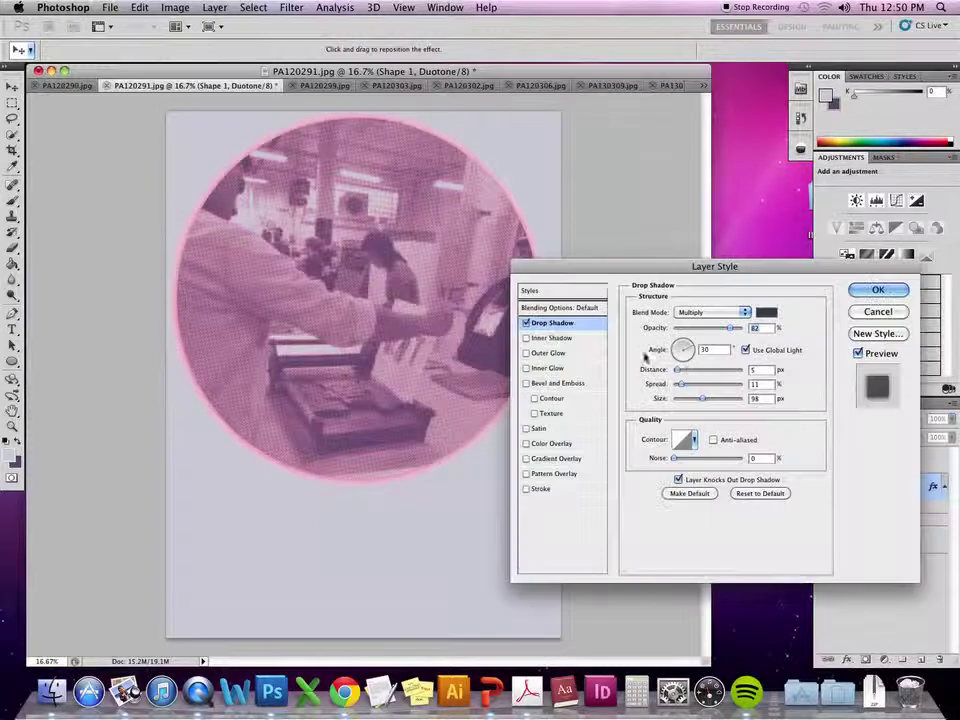
pyautogui.click(711, 312)
pyautogui.click(714, 286)
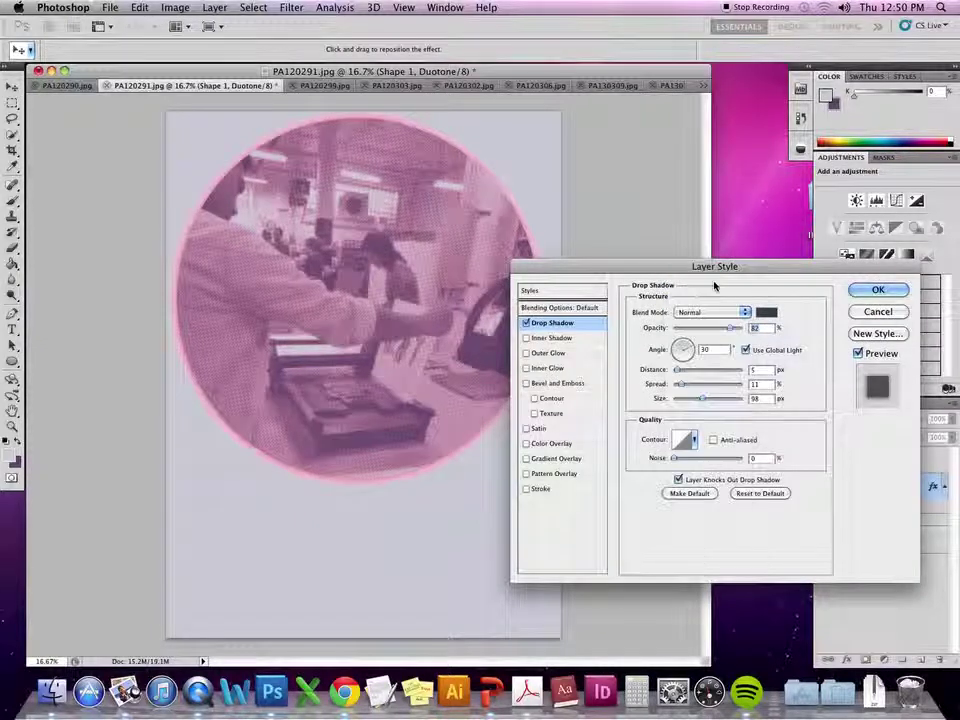
pyautogui.click(708, 314)
pyautogui.click(784, 320)
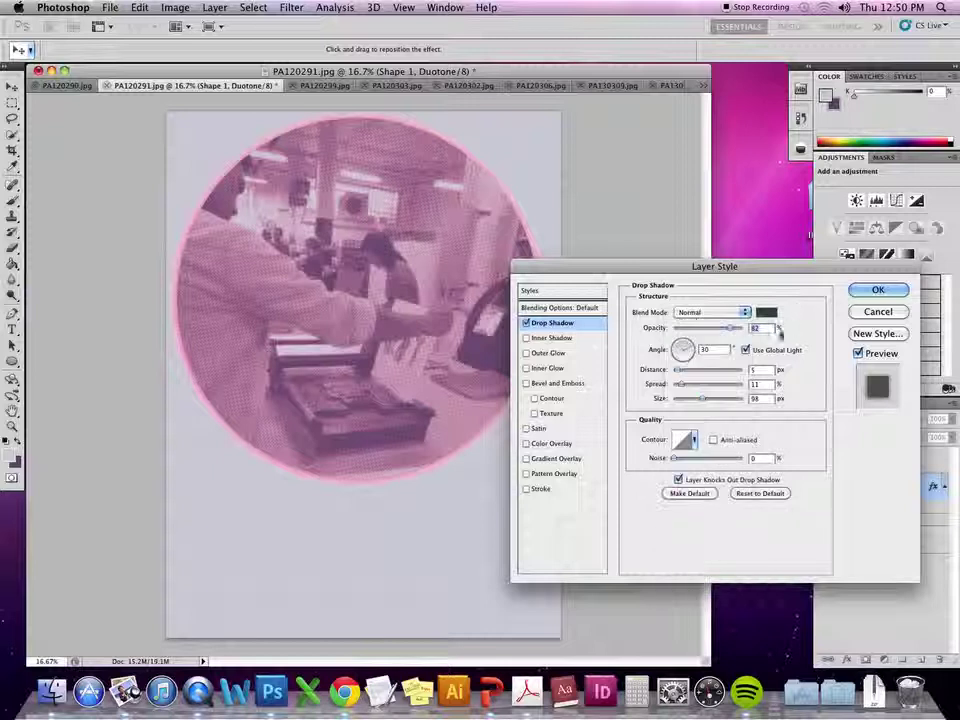
pyautogui.click(878, 311)
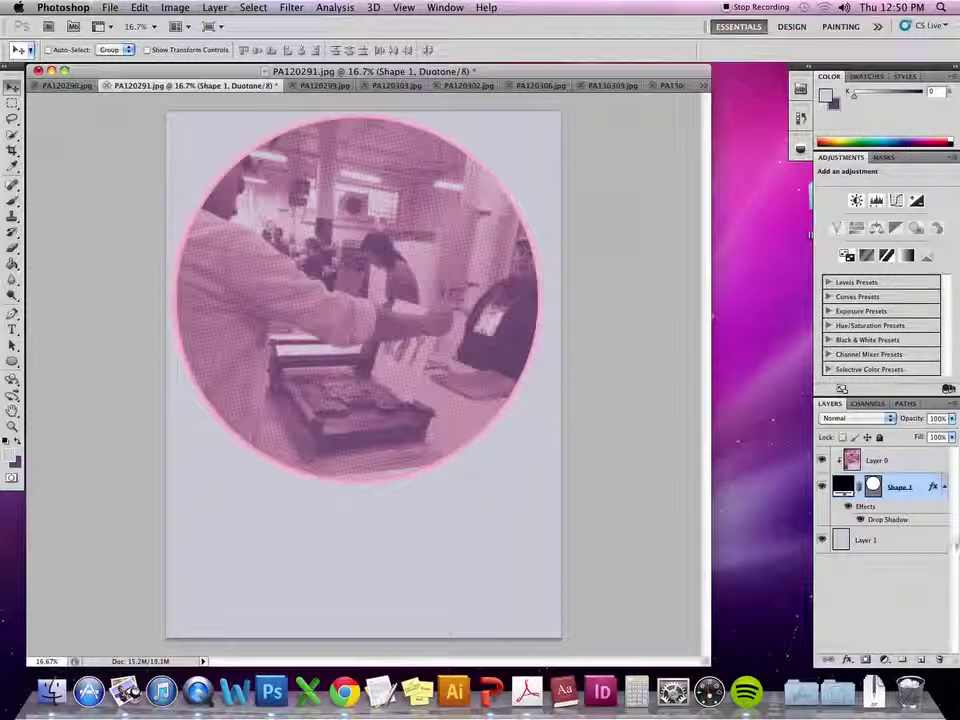
# Move the clipped photo and the circle shape together slightly right and down on the page.
pyautogui.click(911, 462)
pyautogui.moveTo(394, 243); pyautogui.dragTo(401, 247)
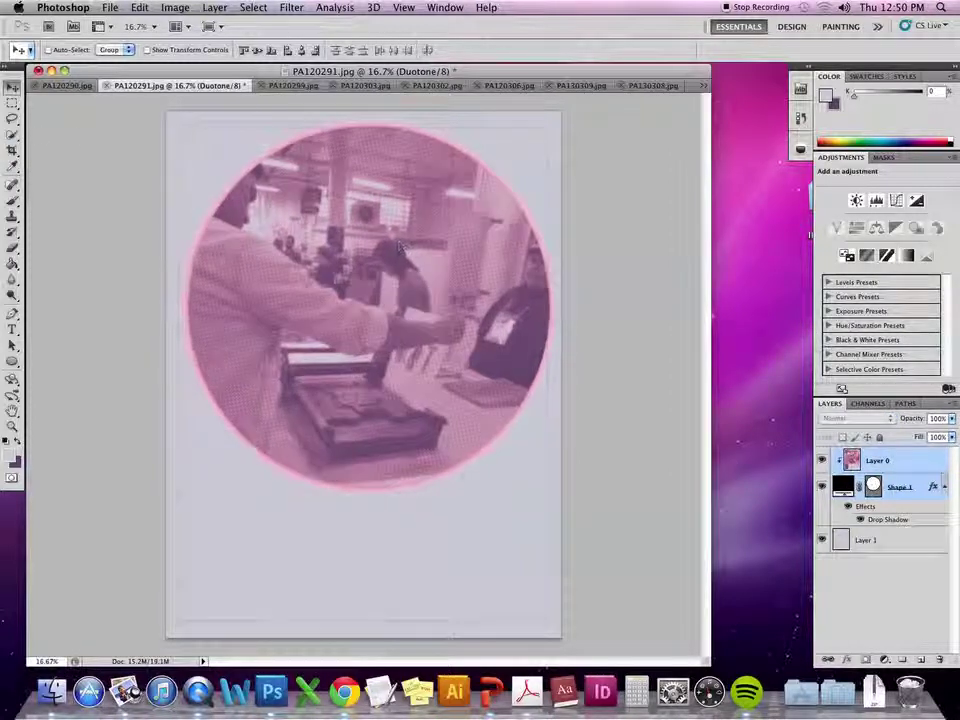
pyautogui.click(11, 103)
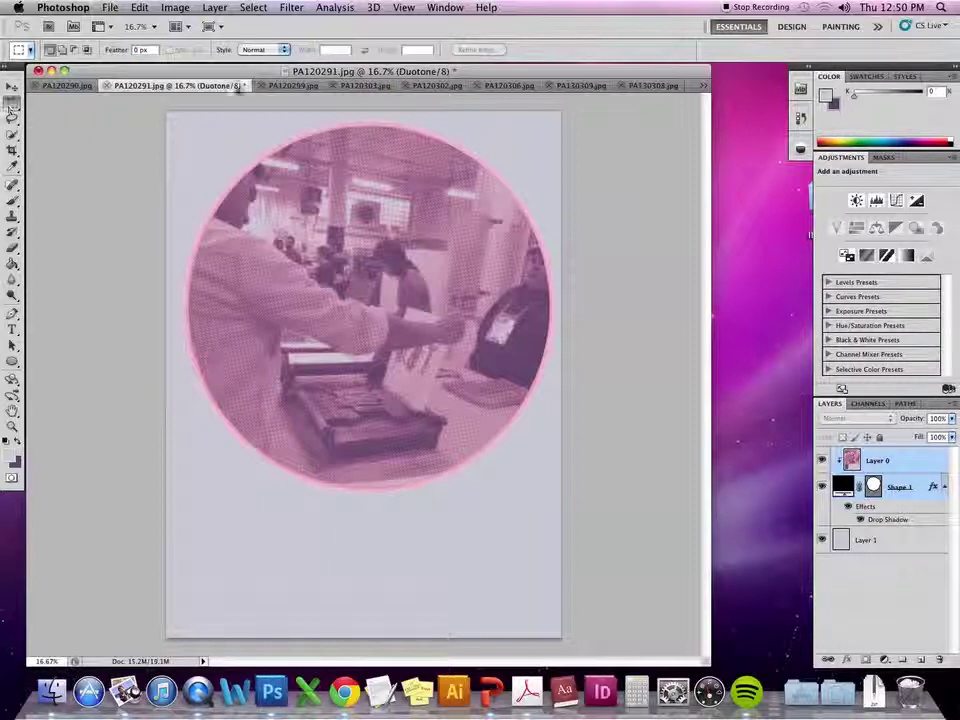
pyautogui.click(290, 86)
pyautogui.click(138, 86)
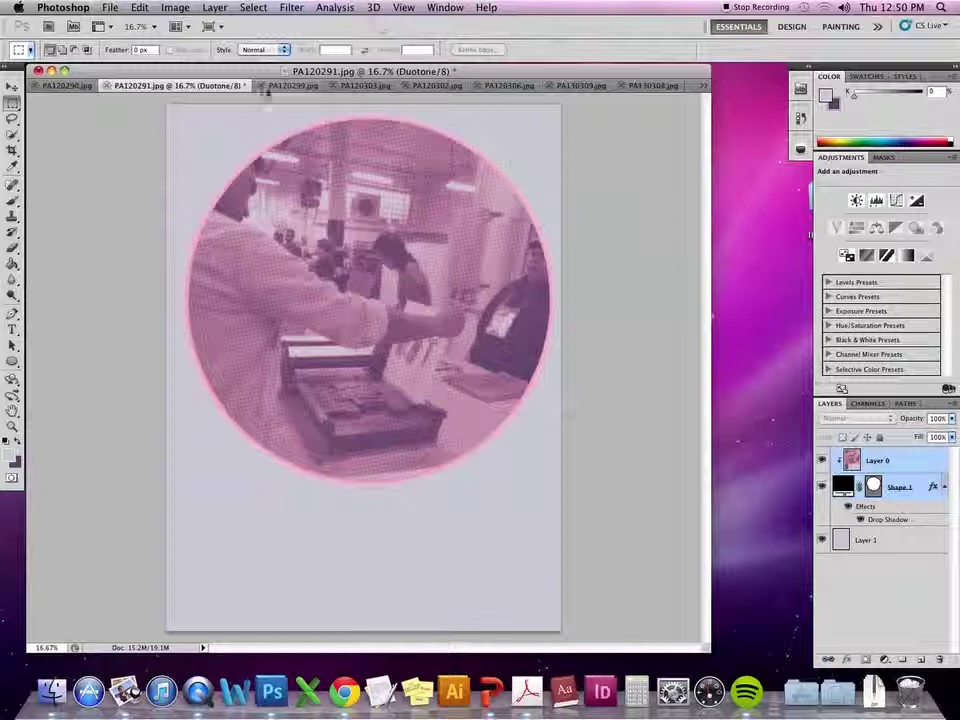
pyautogui.click(288, 87)
pyautogui.click(120, 86)
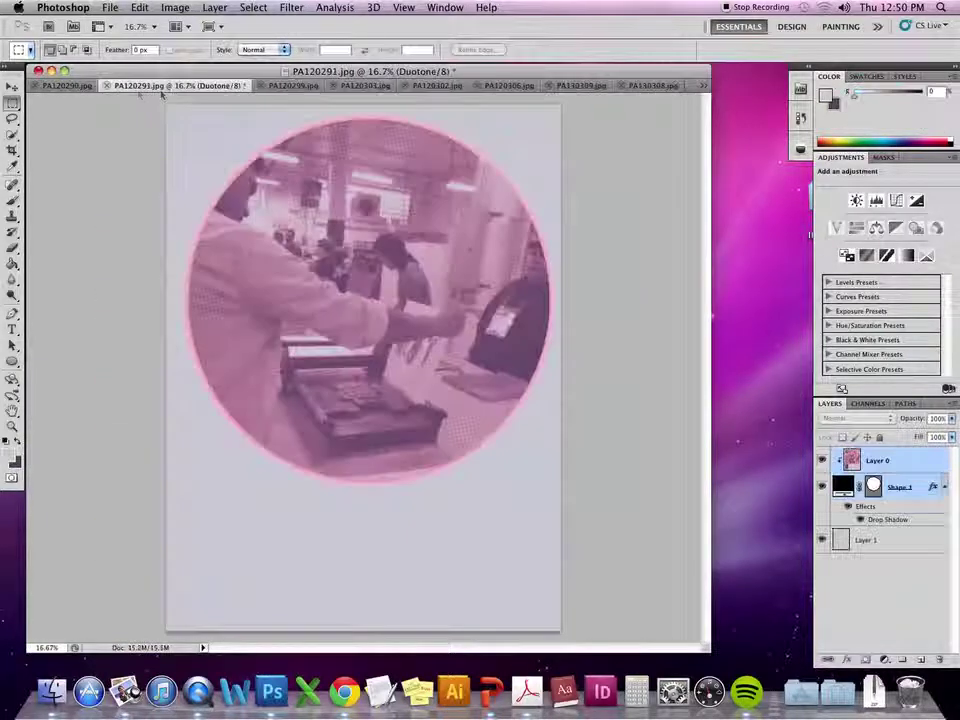